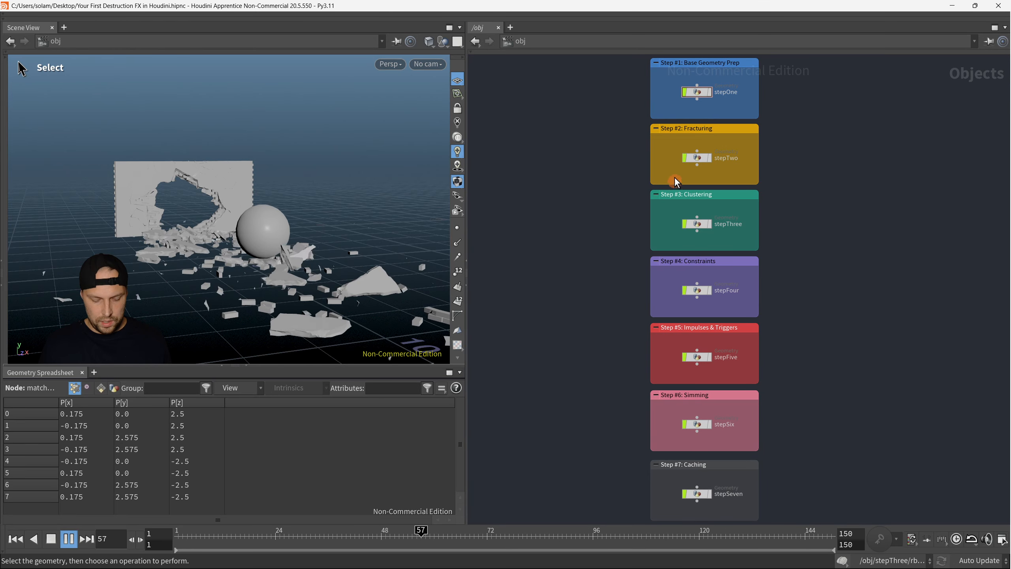
Turn off the display of the geo1 object in the object network.
scroll(752, 161, down, 5)
middle_drag(755, 159, 714, 225)
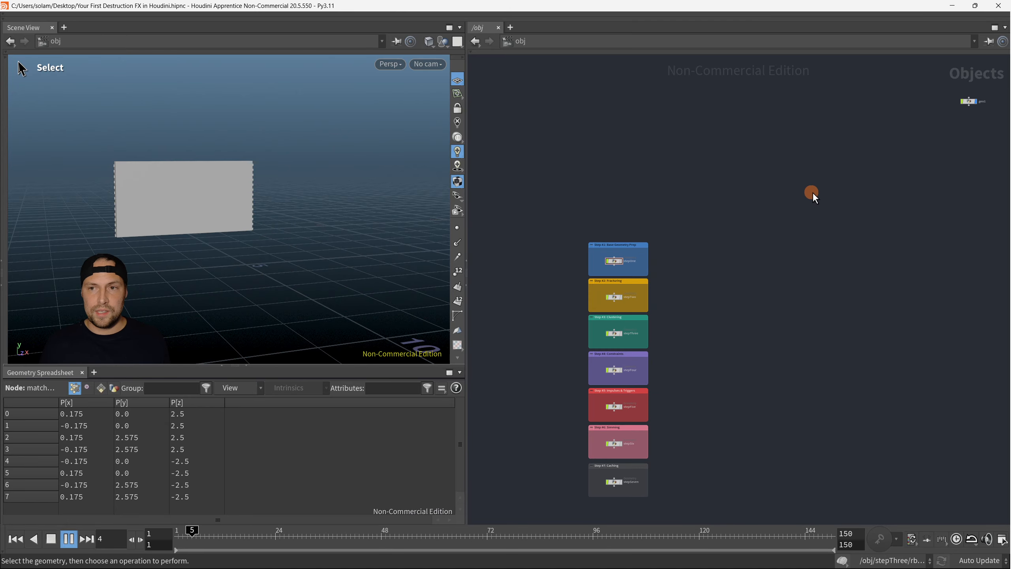
middle_drag(810, 191, 724, 243)
scroll(736, 249, up, 5)
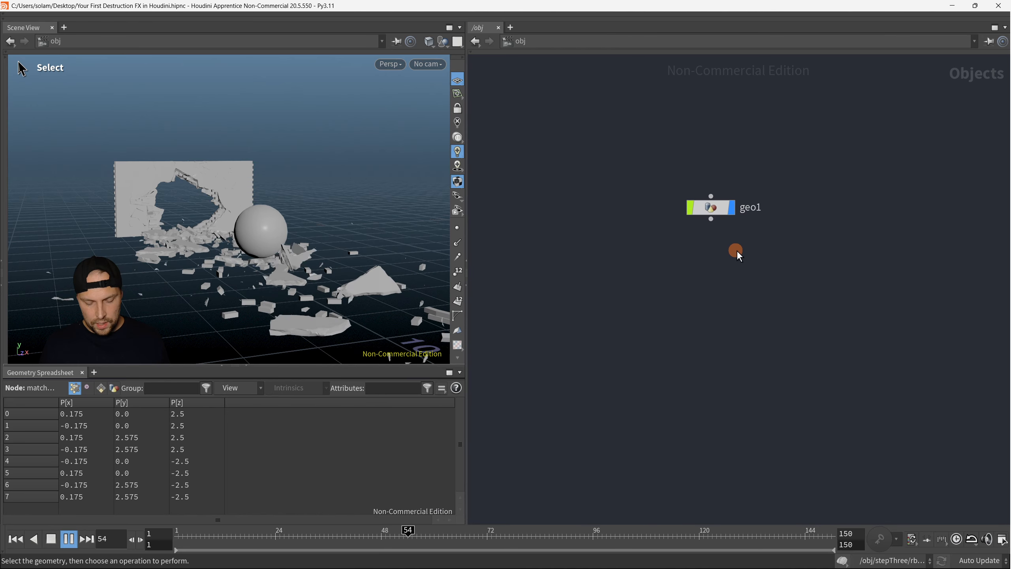
click(729, 200)
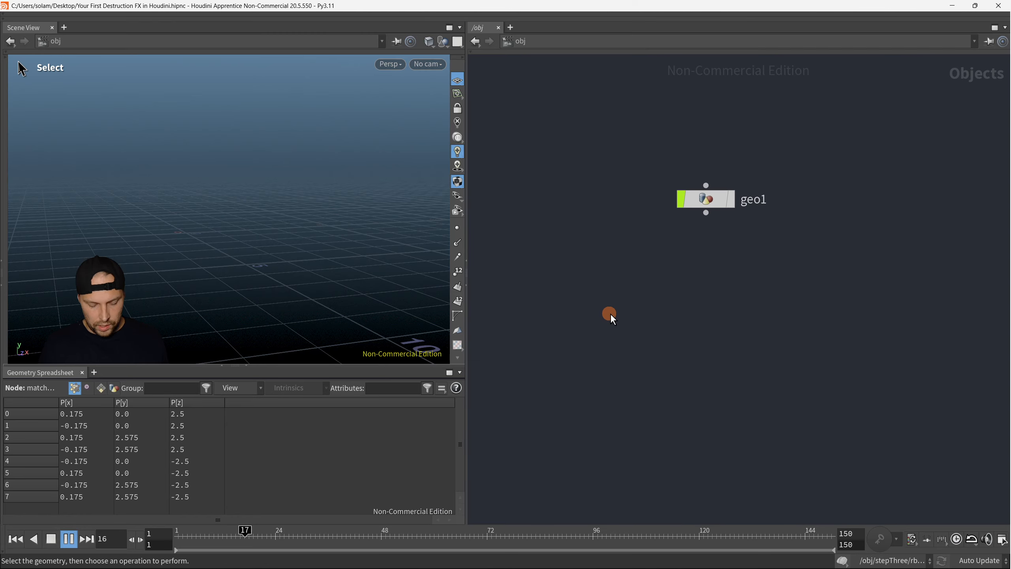
Stop the timeline playback.
key(space+h)
middle_drag(591, 288, 649, 259)
right_click(633, 241)
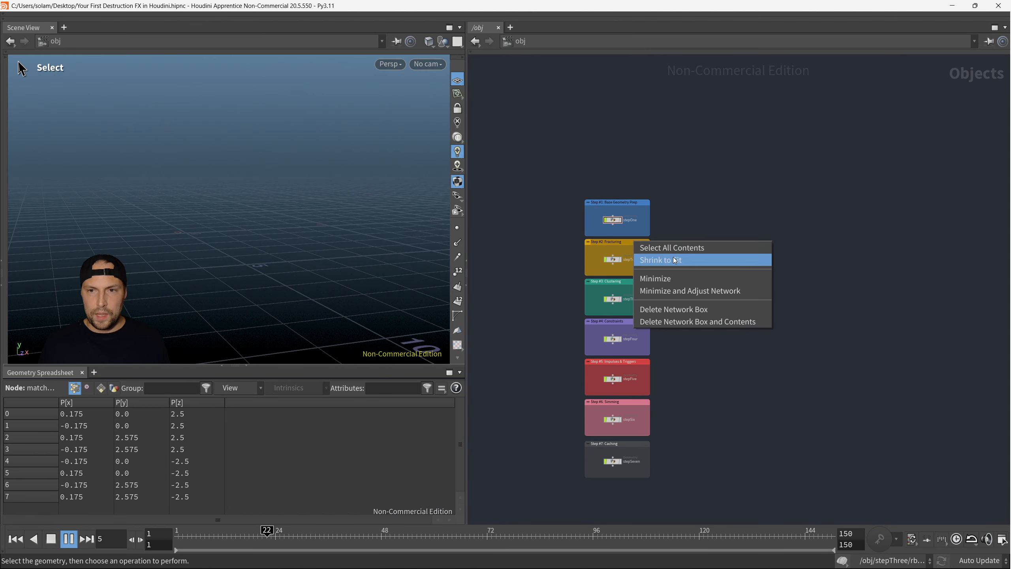
click(680, 217)
right_drag(638, 212, 733, 226)
middle_drag(669, 238, 804, 220)
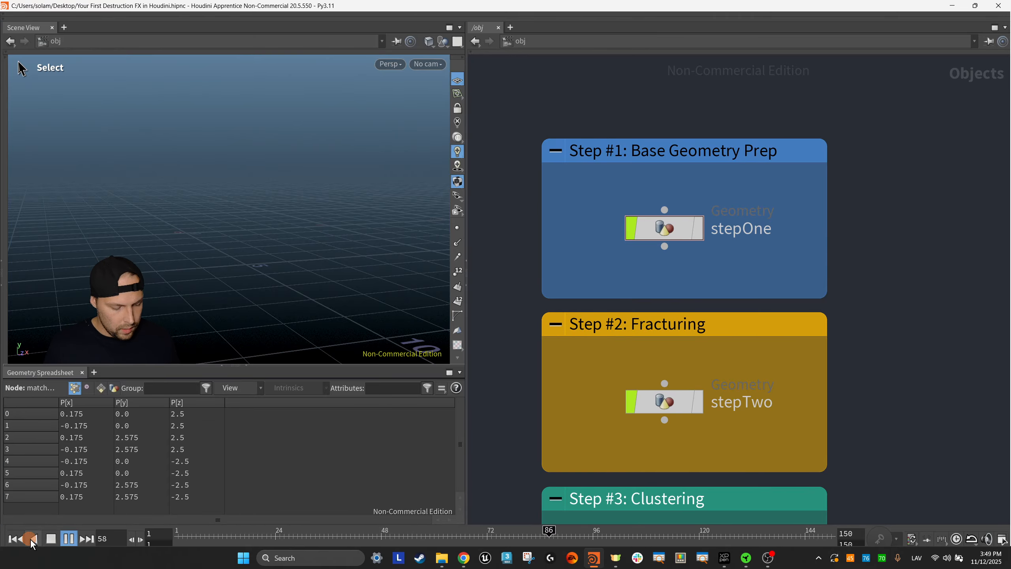
click(67, 538)
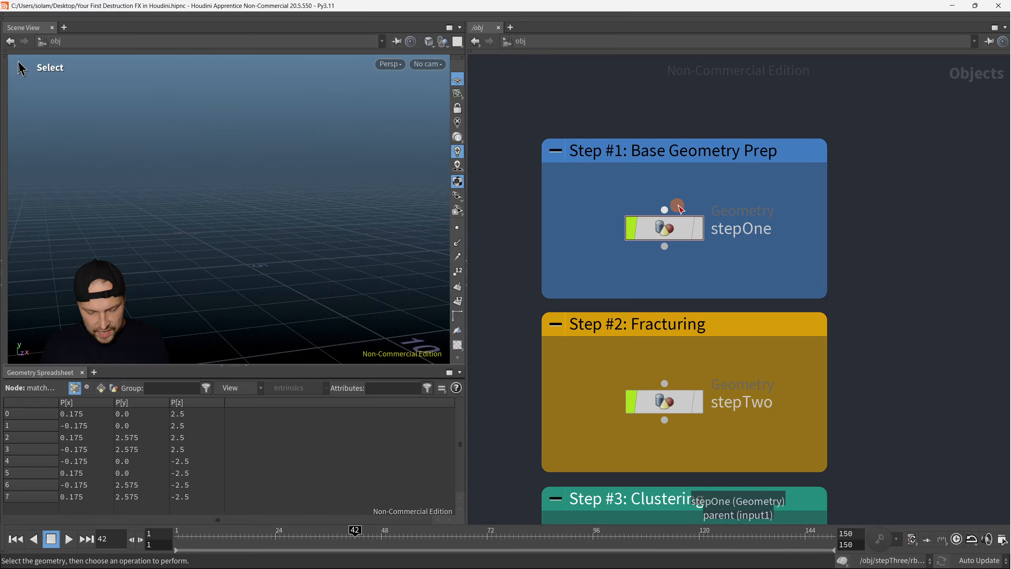
Display the stepOne object, frame it in the scene view and examine its base wall from several angles.
click(697, 228)
key(h)
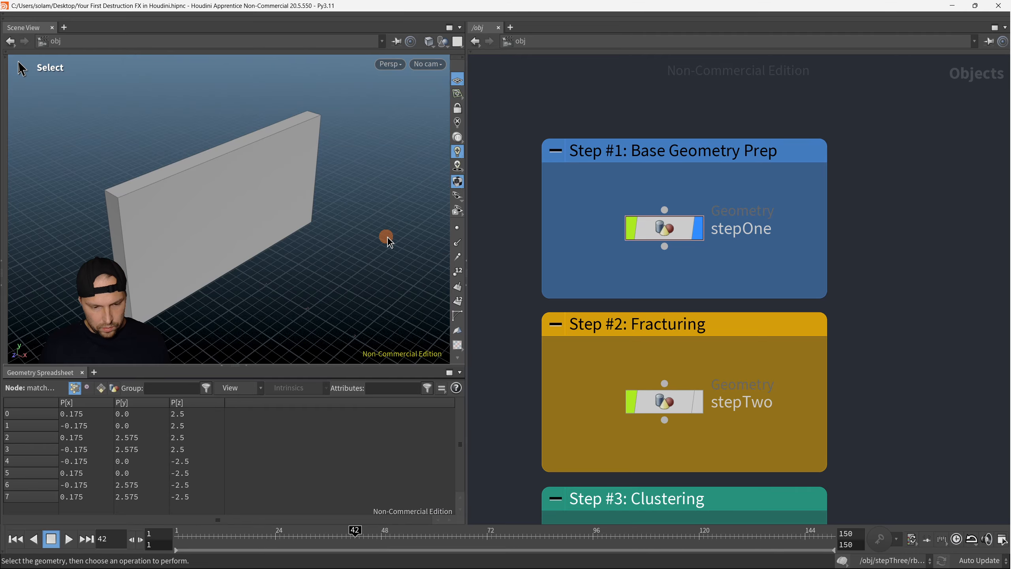
key(Escape)
drag(339, 233, 290, 219)
key(s)
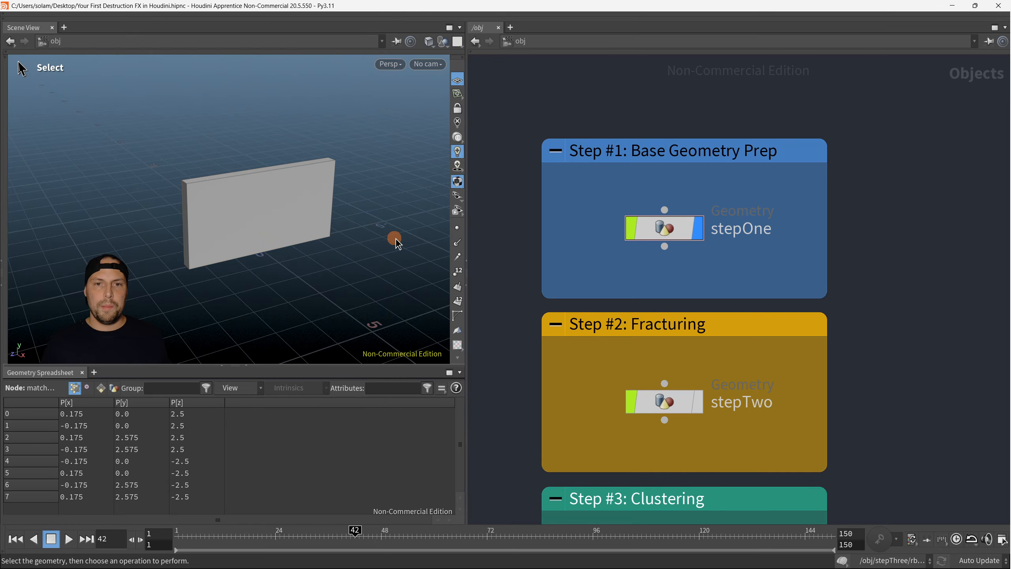
key(Escape)
drag(401, 237, 376, 241)
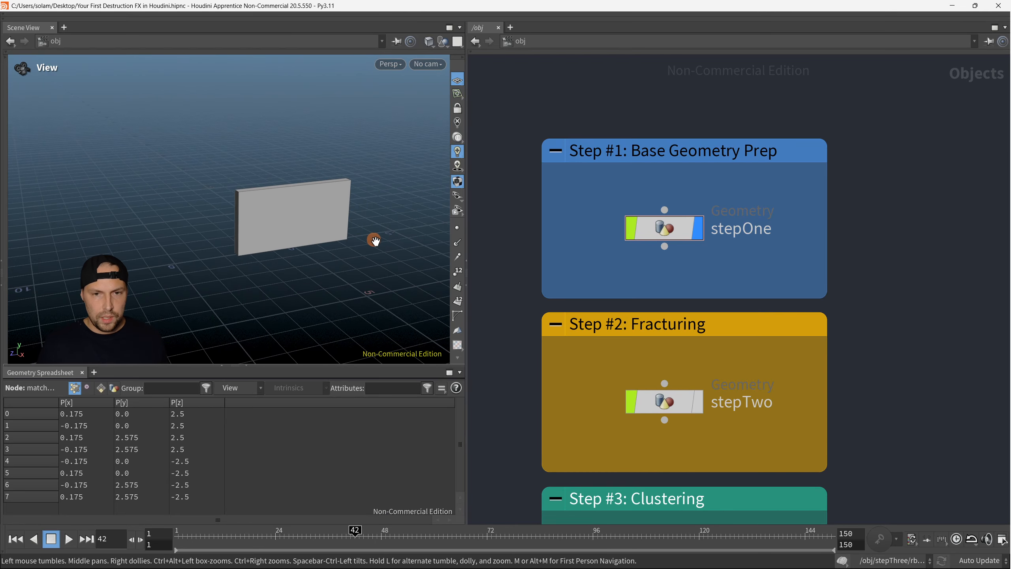
alt+middle_drag(389, 238, 382, 248)
alt+right_drag(381, 248, 391, 244)
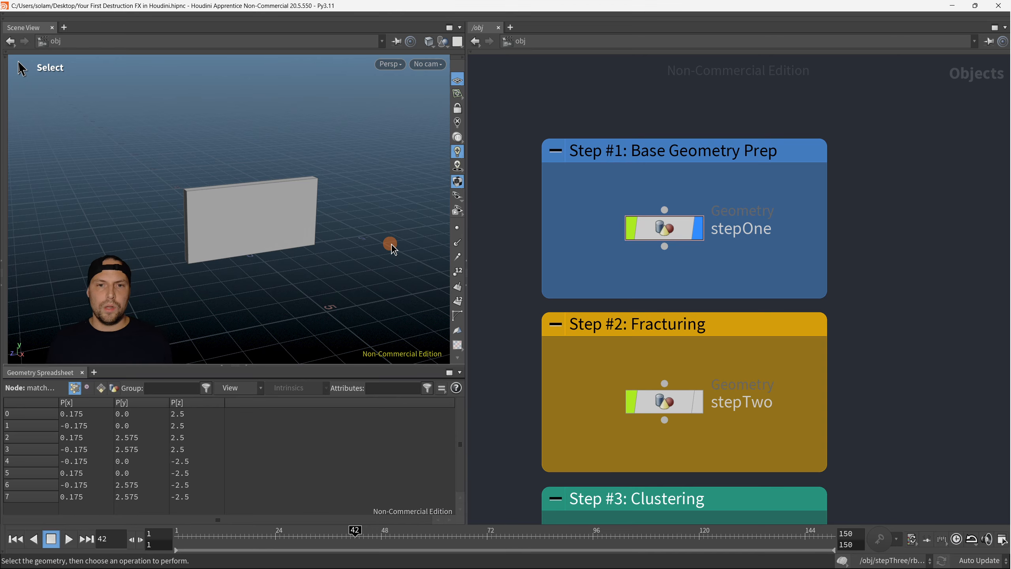
right_click(352, 233)
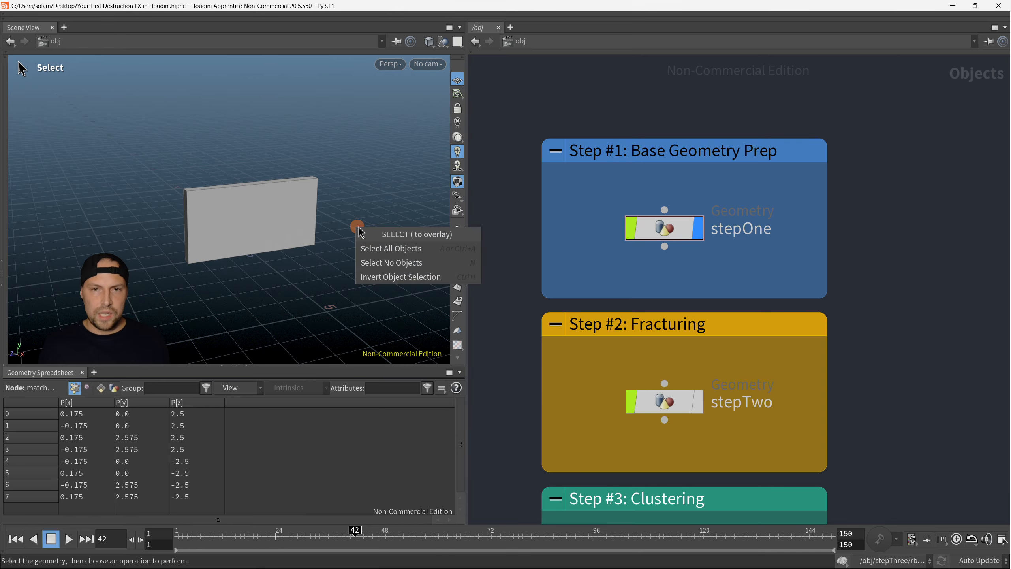
drag(368, 217, 382, 232)
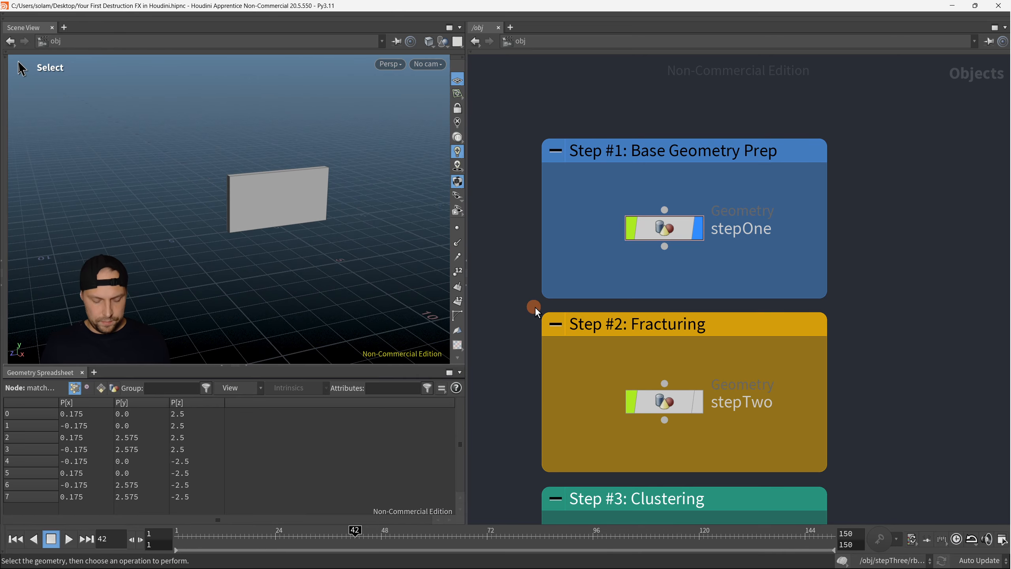
Switch the display from stepOne to stepTwo and examine the wall's fracture pattern up close.
drag(617, 230, 710, 281)
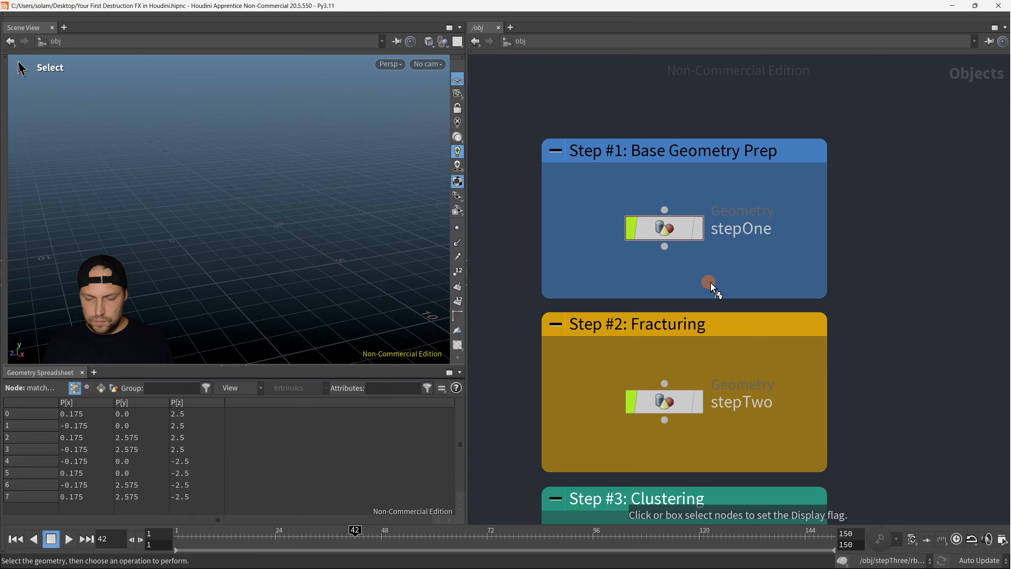
drag(593, 393, 687, 433)
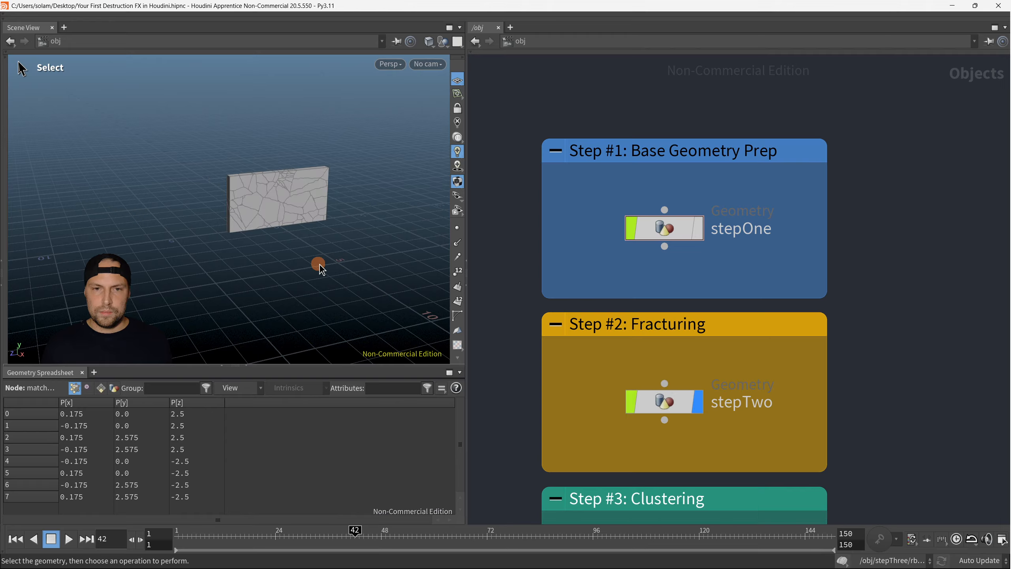
alt+right_drag(295, 227, 412, 196)
drag(296, 181, 330, 223)
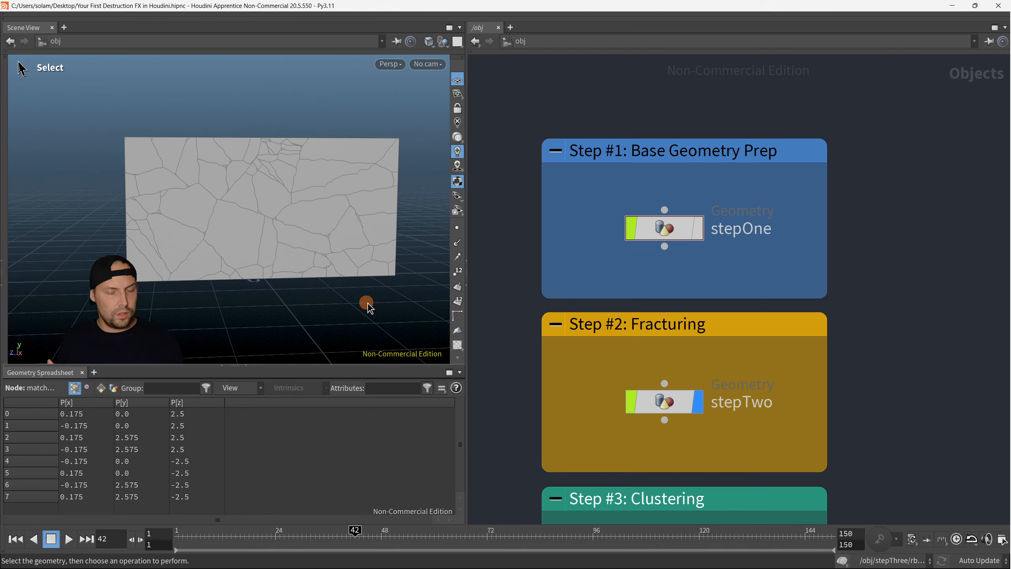
key(F8)
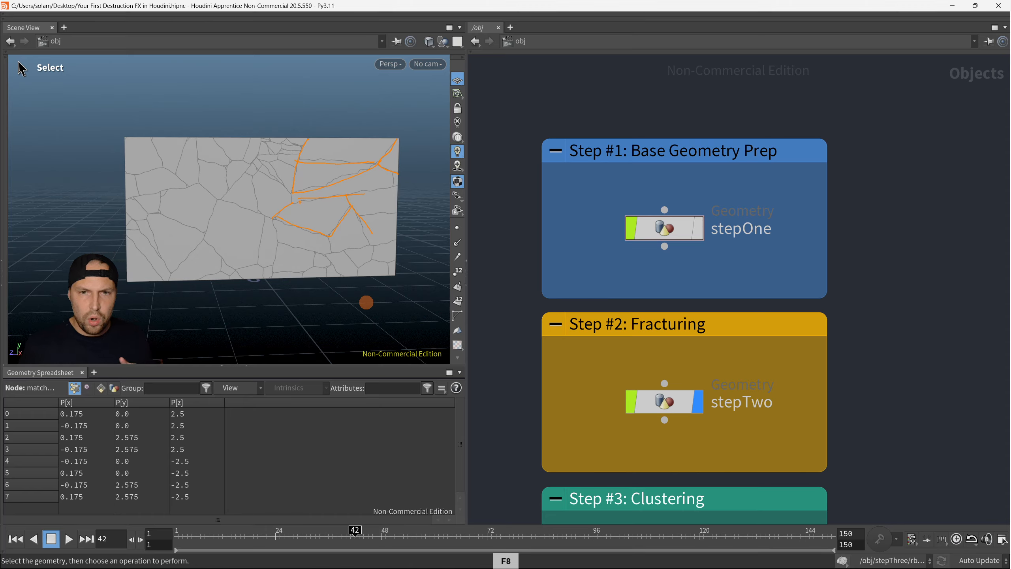
mouse_move(369, 122)
mouse_down()
mouse_move(232, 111)
mouse_move(208, 336)
mouse_move(300, 75)
mouse_up()
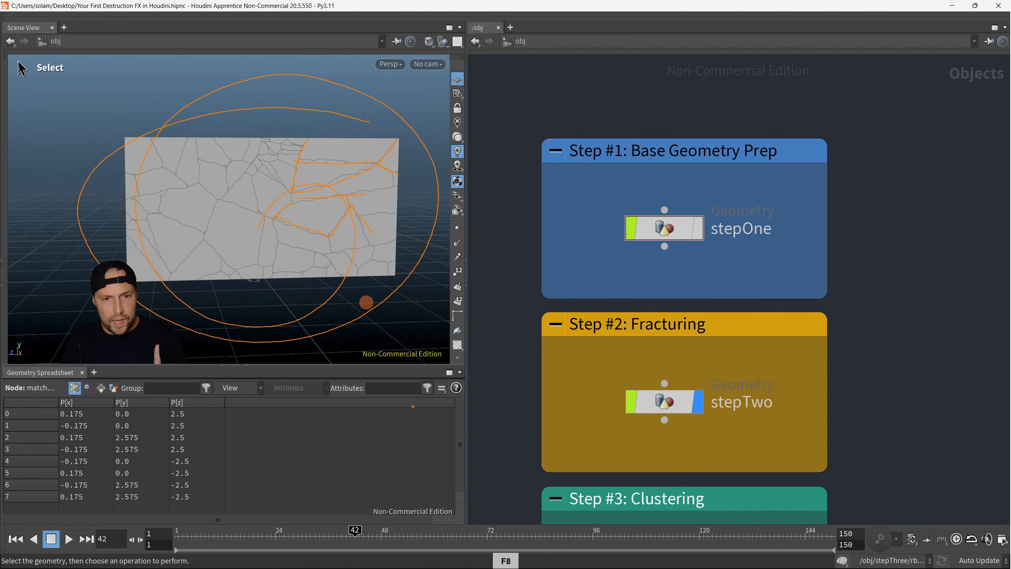
key(Escape)
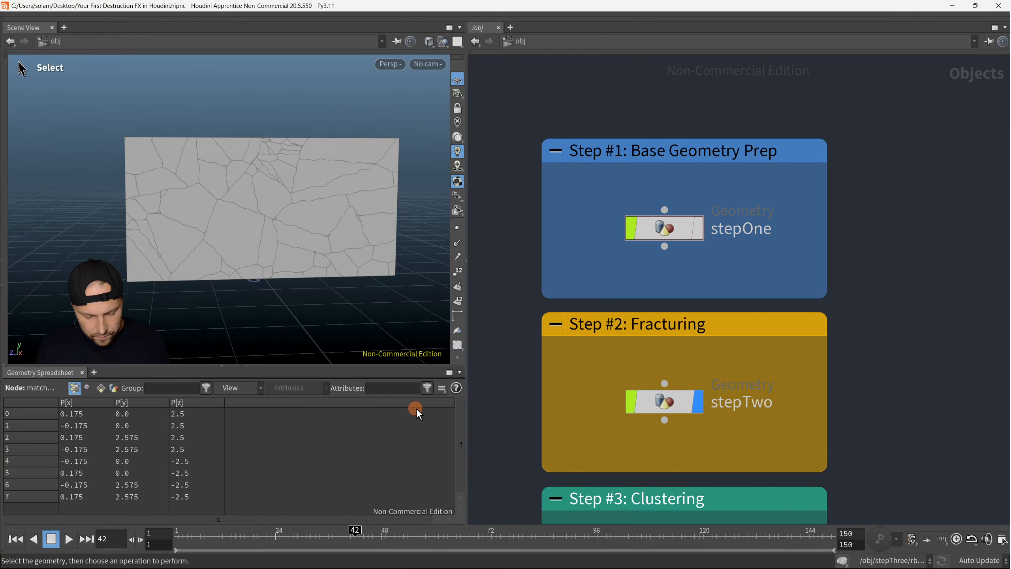
Switch the display from stepTwo to stepThree and examine the wall's clustered pieces from another angle.
click(697, 401)
middle_drag(727, 421, 723, 313)
middle_drag(753, 362, 758, 323)
right_click(760, 365)
click(777, 372)
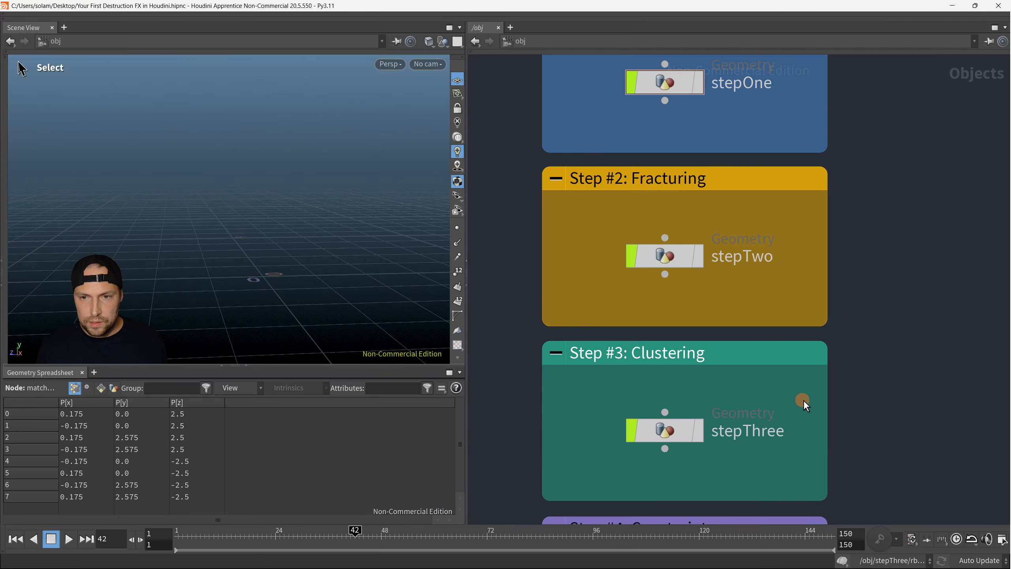
middle_drag(833, 397, 839, 322)
middle_drag(823, 417, 839, 346)
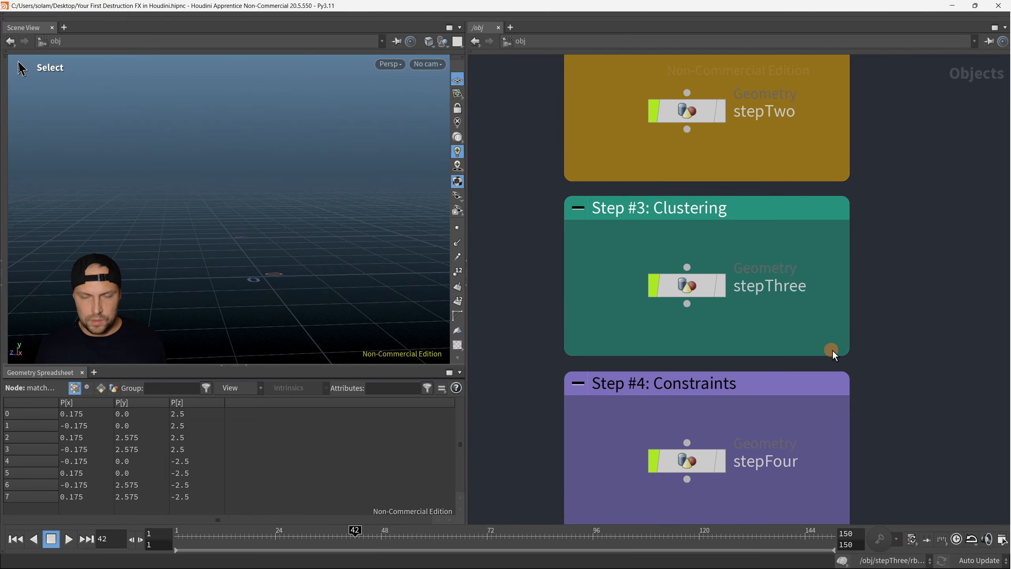
drag(630, 264, 735, 300)
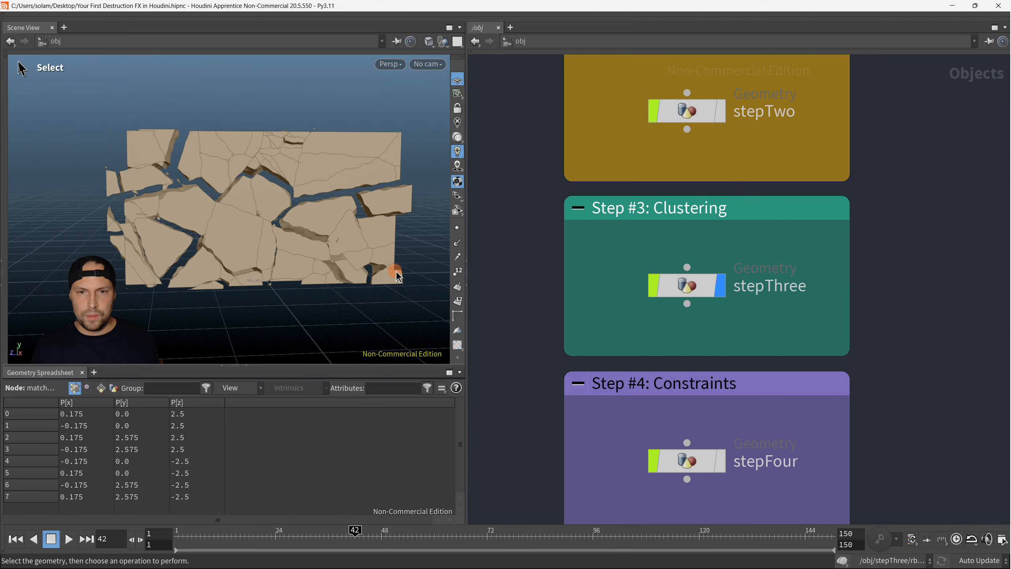
key(Escape)
drag(412, 305, 355, 275)
key(s)
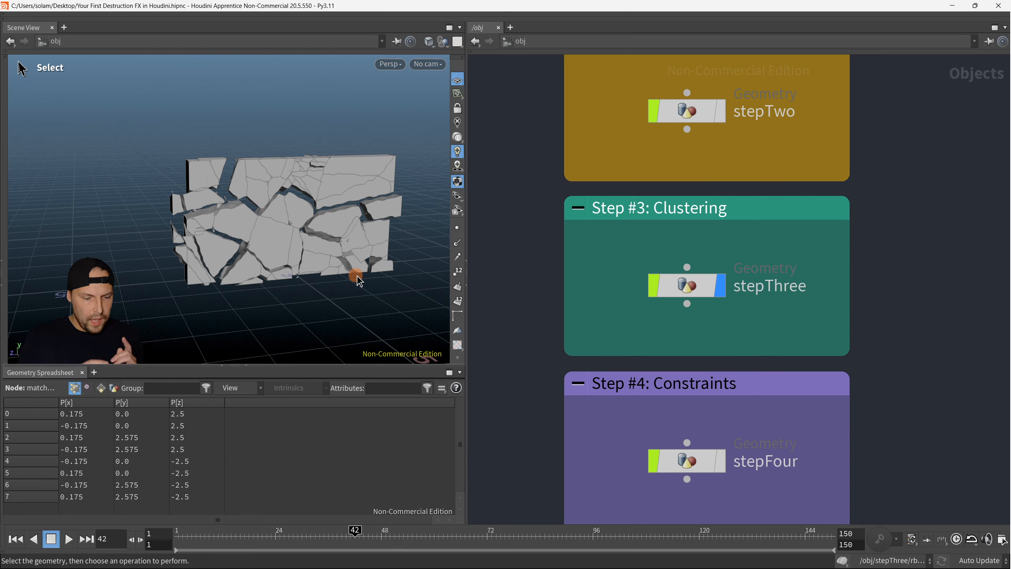
key(F8)
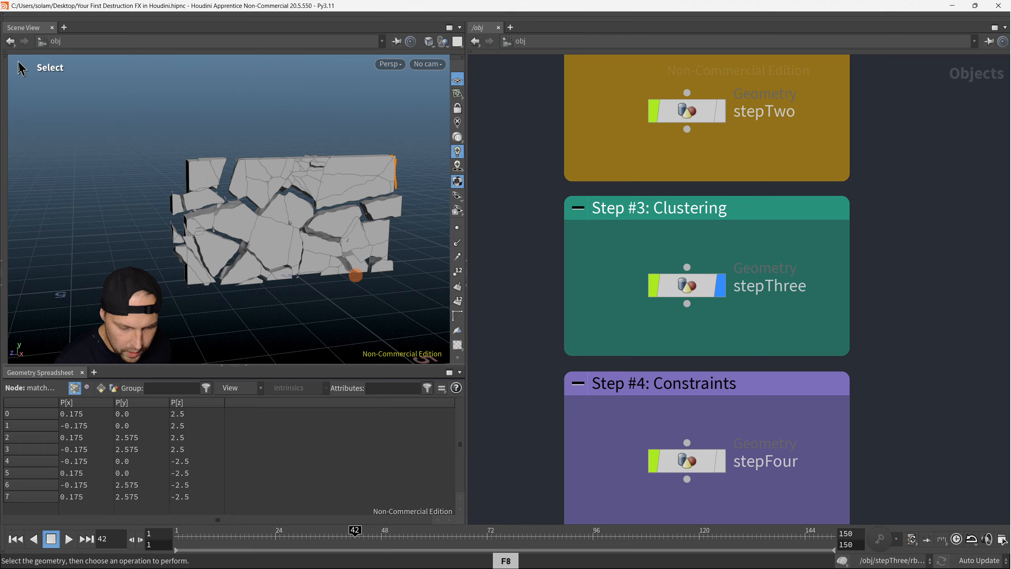
right_click(355, 275)
key(F8)
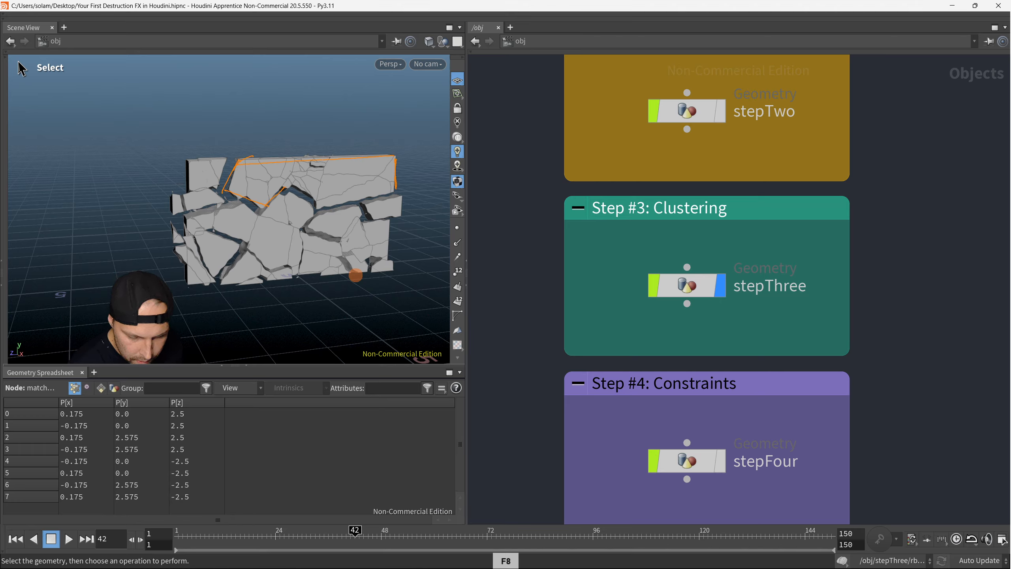
right_click(356, 275)
key(F8)
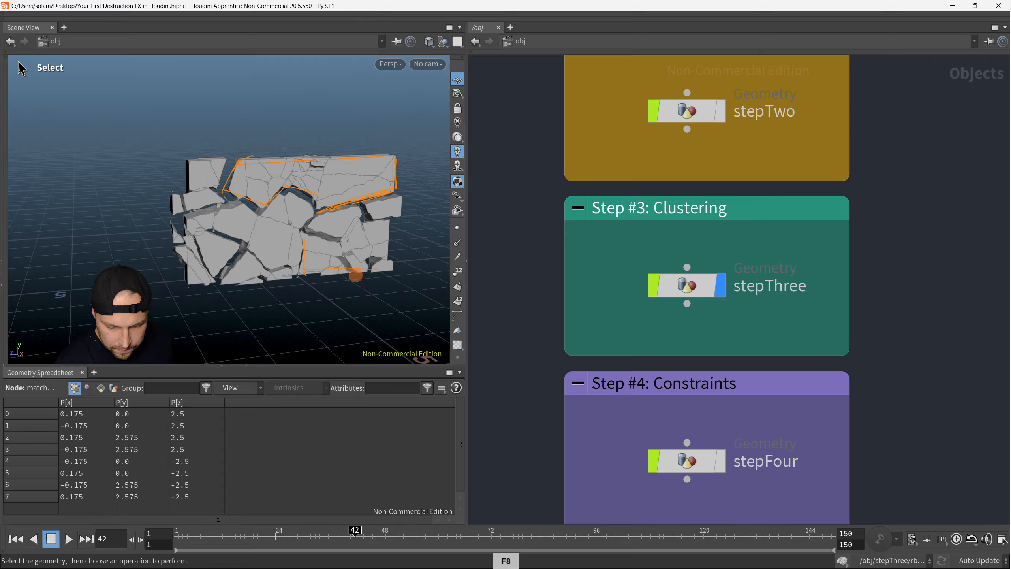
drag(387, 270, 392, 222)
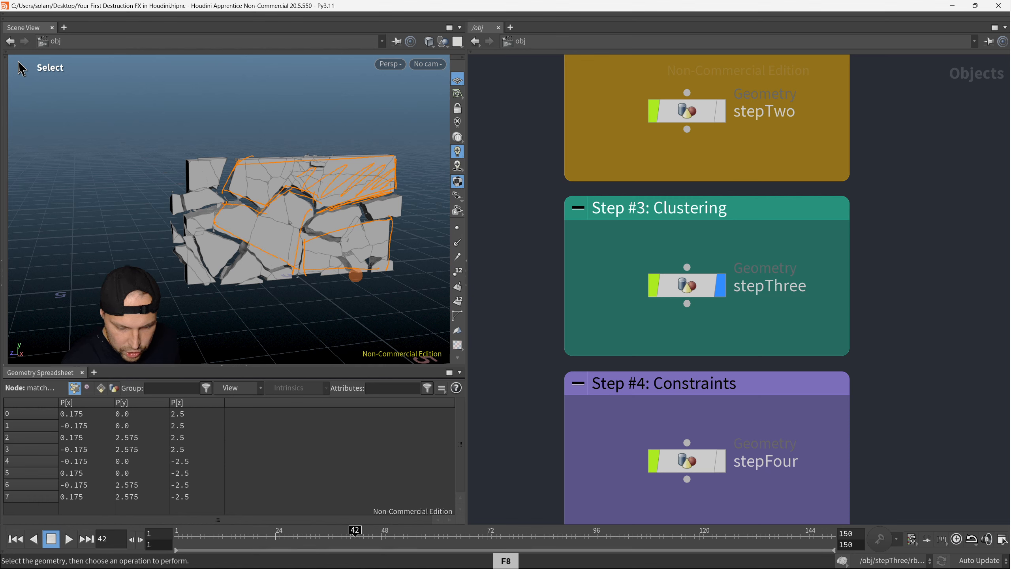
drag(372, 265, 392, 247)
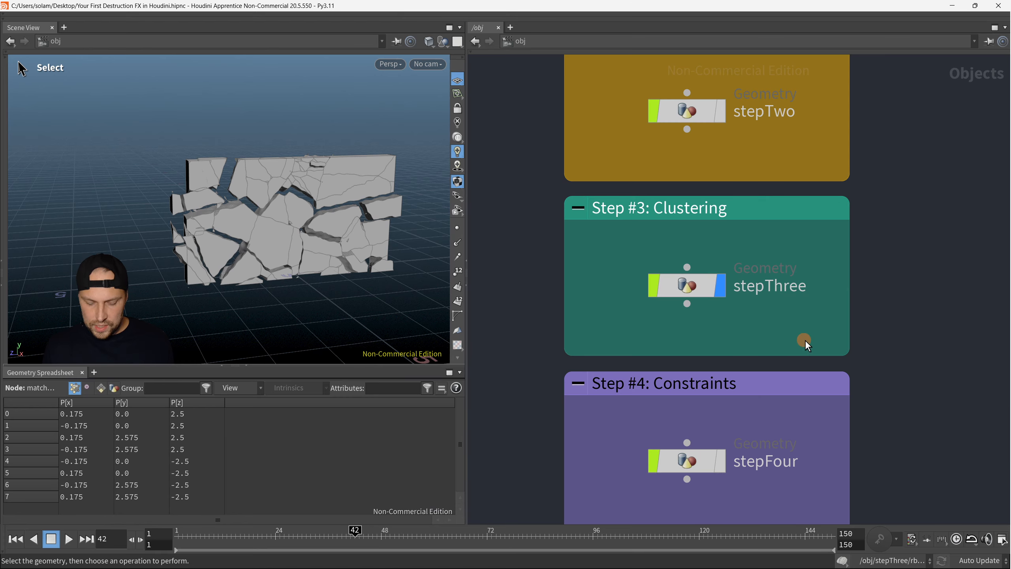
Switch the display from stepThree to stepFour and examine its constraint network.
middle_drag(804, 340, 816, 253)
right_drag(817, 253, 756, 262)
middle_drag(856, 264, 752, 261)
right_click(705, 260)
click(794, 269)
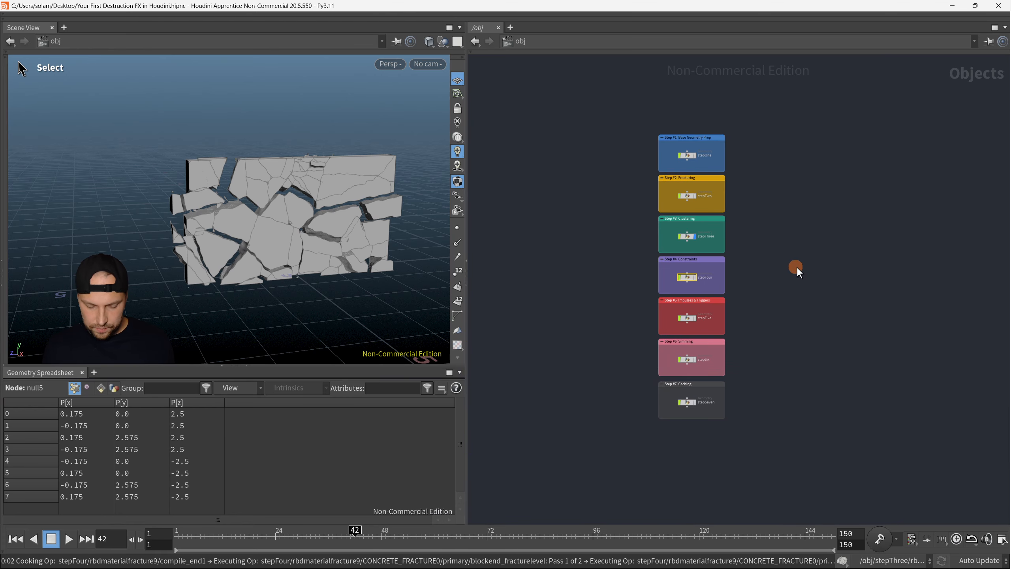
click(796, 267)
right_drag(765, 239, 820, 274)
middle_drag(654, 296, 883, 228)
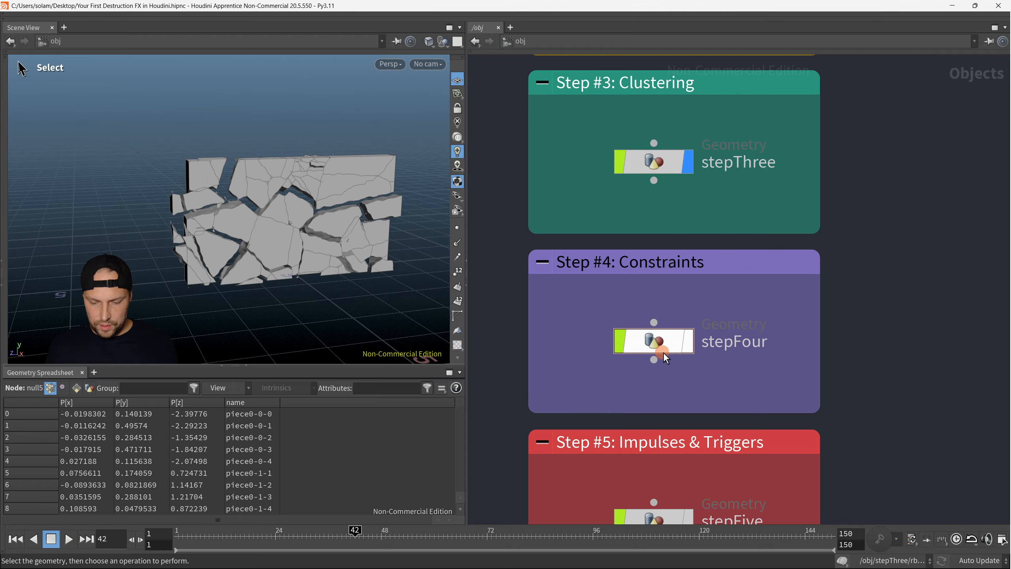
drag(587, 148, 708, 199)
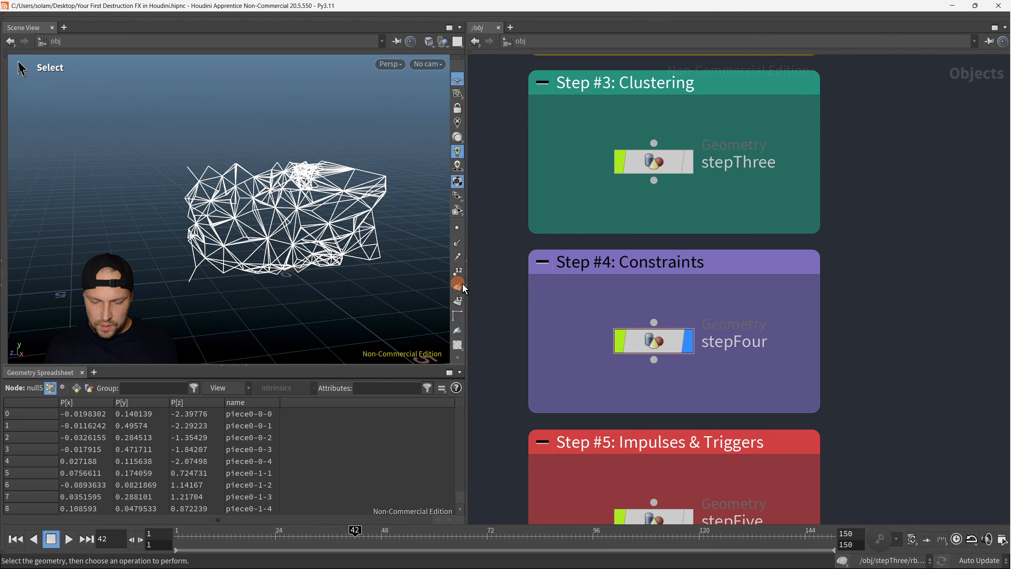
drag(364, 283, 349, 248)
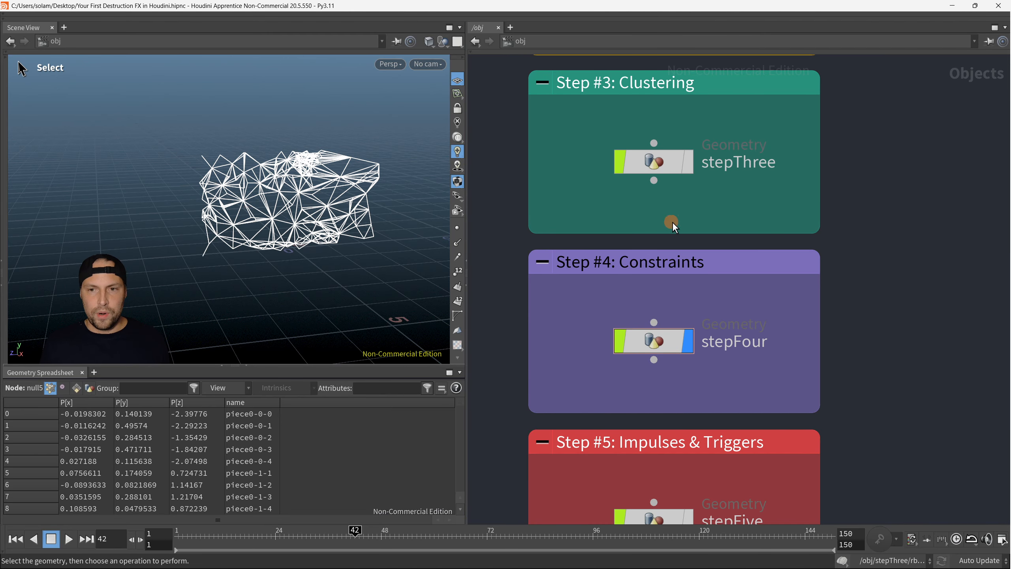
Switch the display from stepFour to stepFive and examine the sphere and fractured wall from the other side.
middle_drag(722, 427, 711, 274)
key(r)
drag(600, 149, 645, 193)
drag(615, 349, 723, 367)
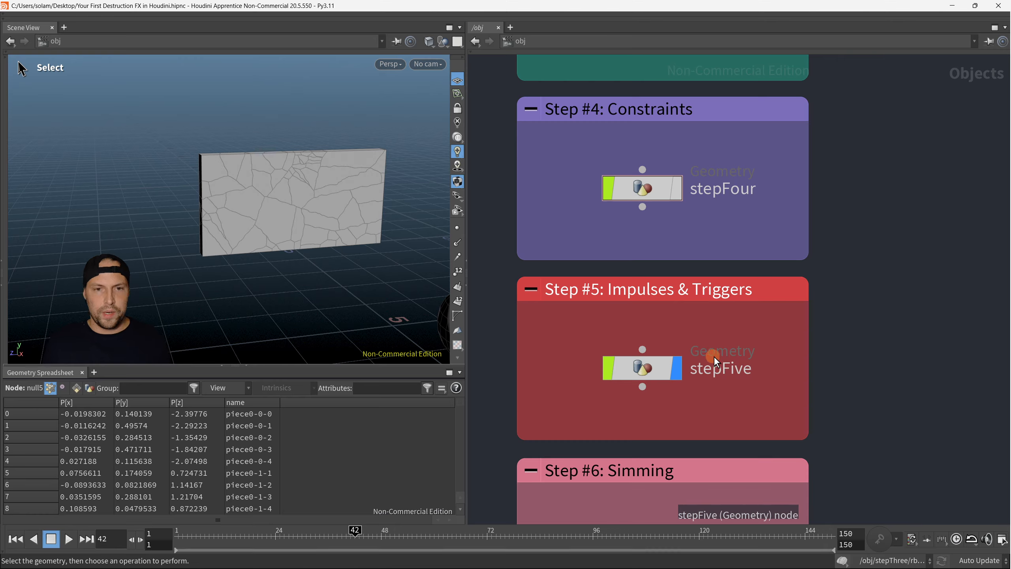
key(Escape)
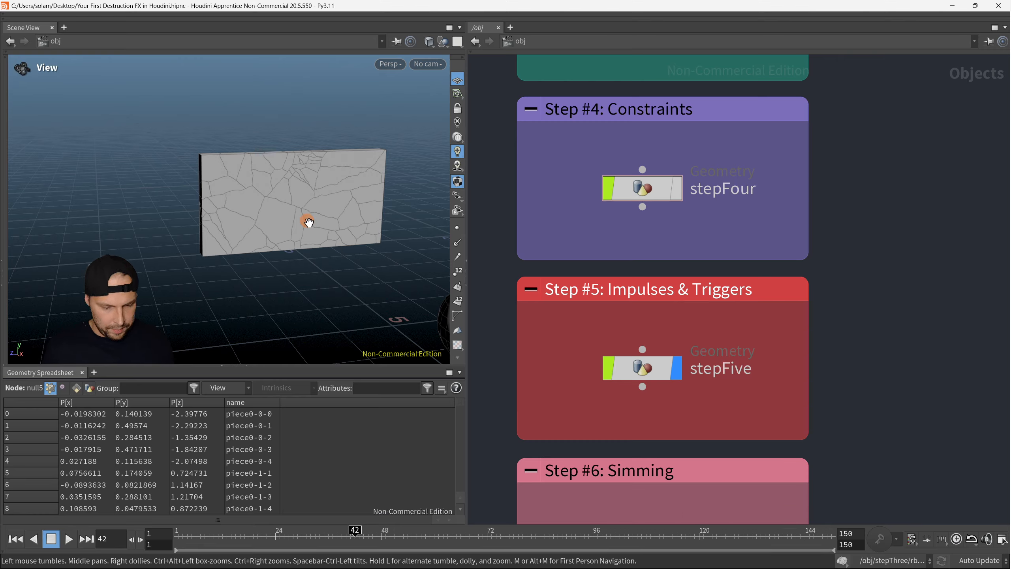
drag(308, 222, 372, 261)
key(s)
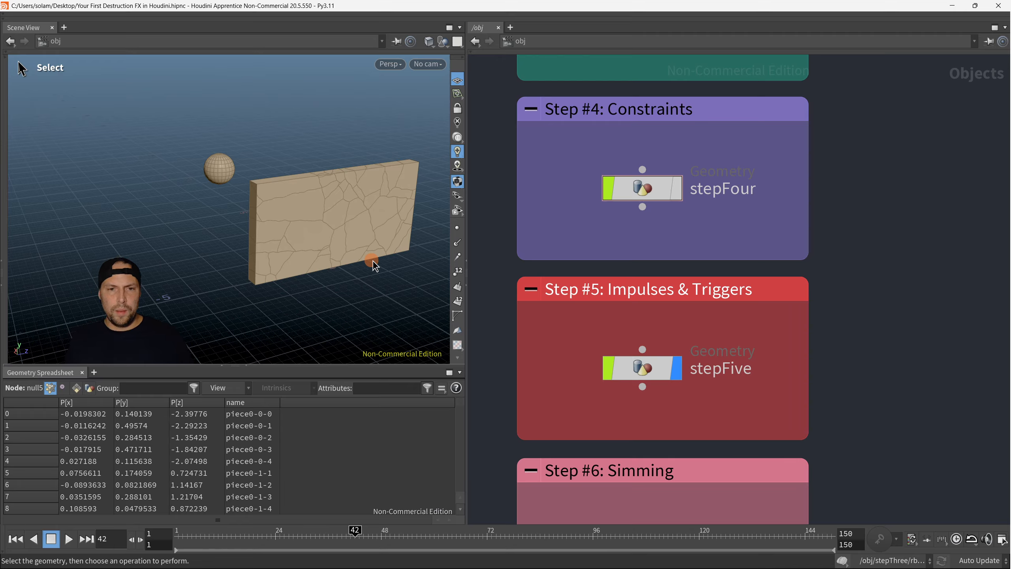
click(424, 281)
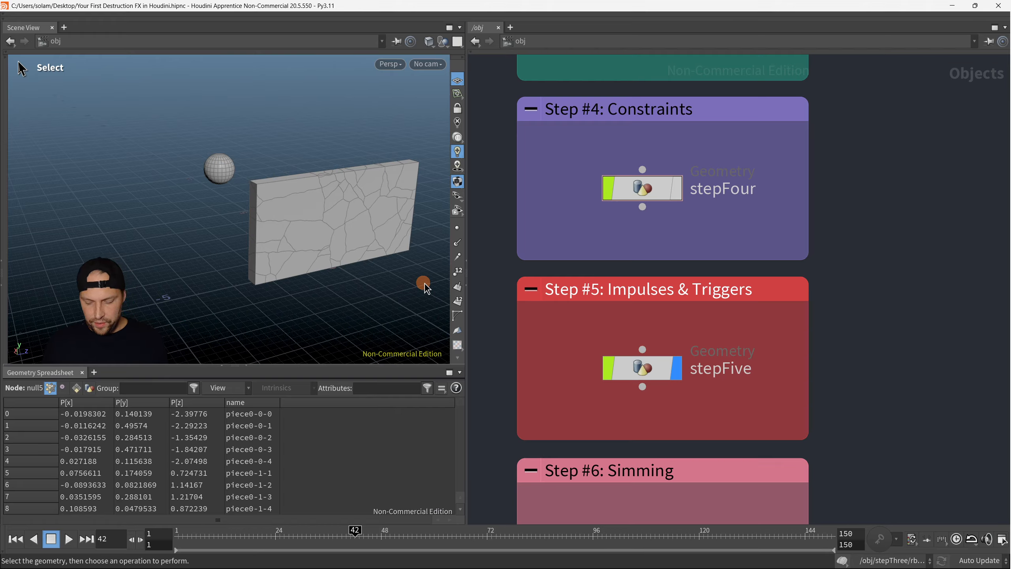
Switch the display from stepFive to stepSix.
key(Escape)
drag(424, 282, 379, 248)
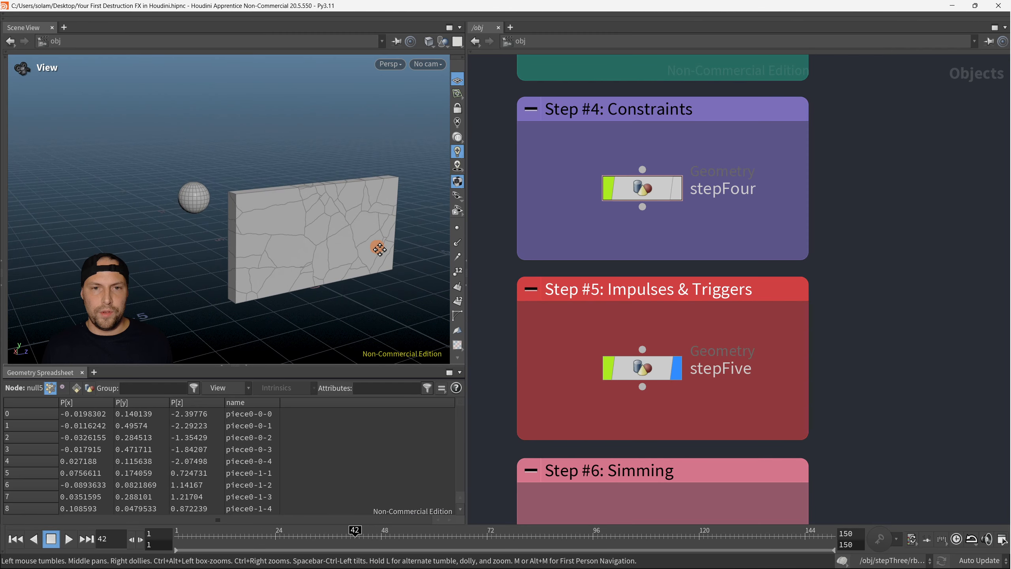
key(s)
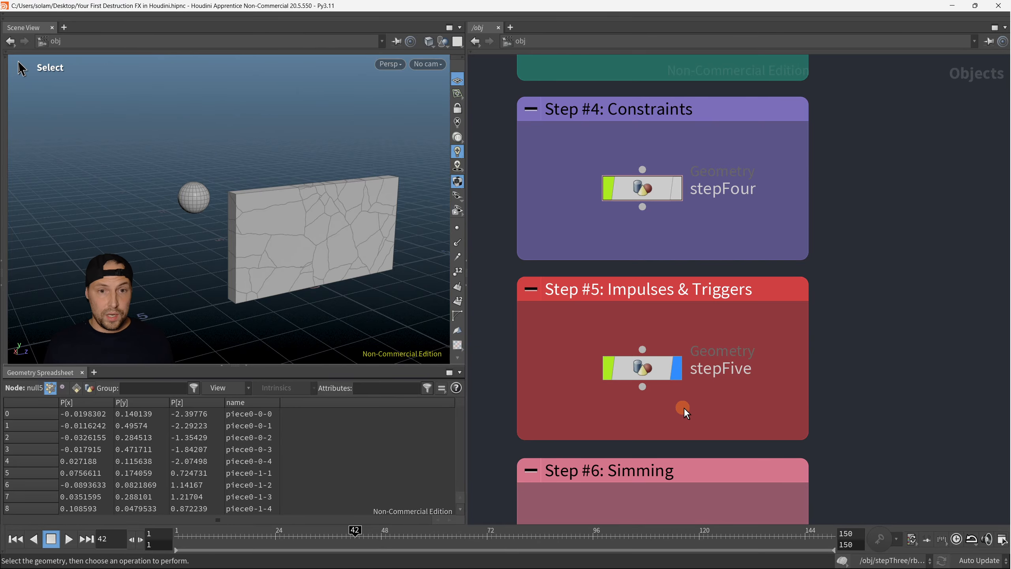
middle_drag(699, 446, 694, 277)
right_click(716, 301)
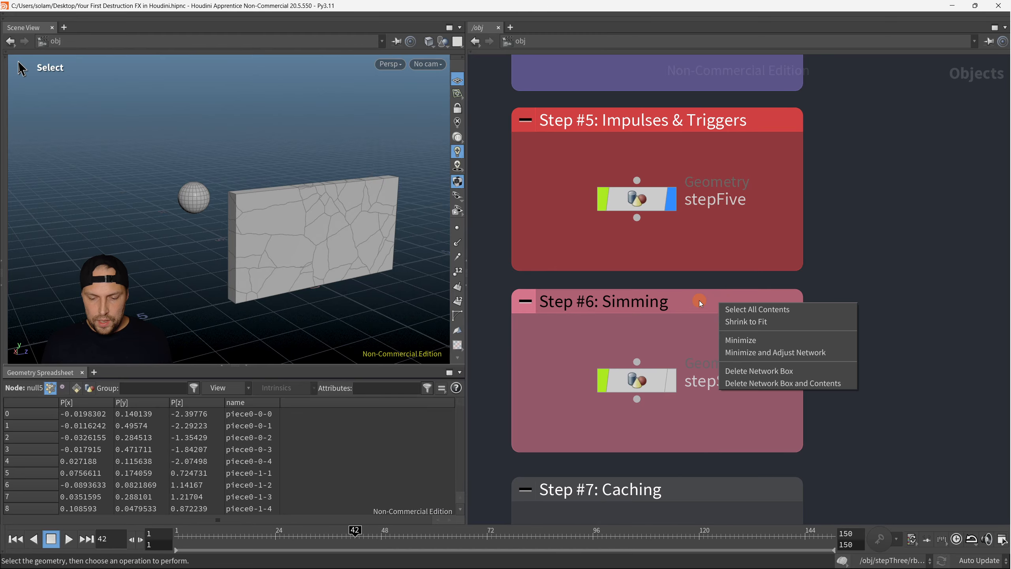
click(667, 249)
click(670, 198)
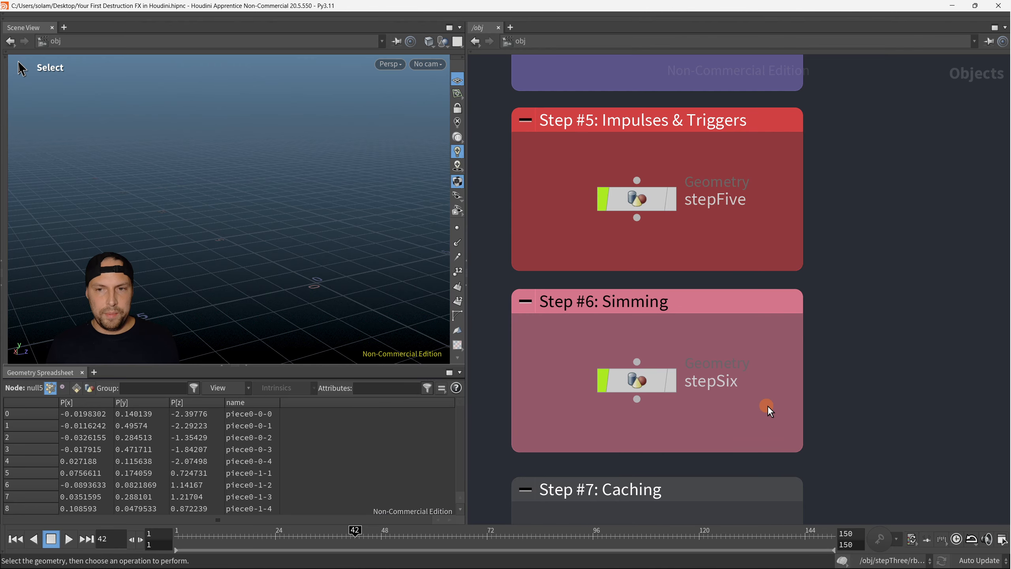
middle_drag(767, 409, 785, 337)
drag(594, 304, 691, 338)
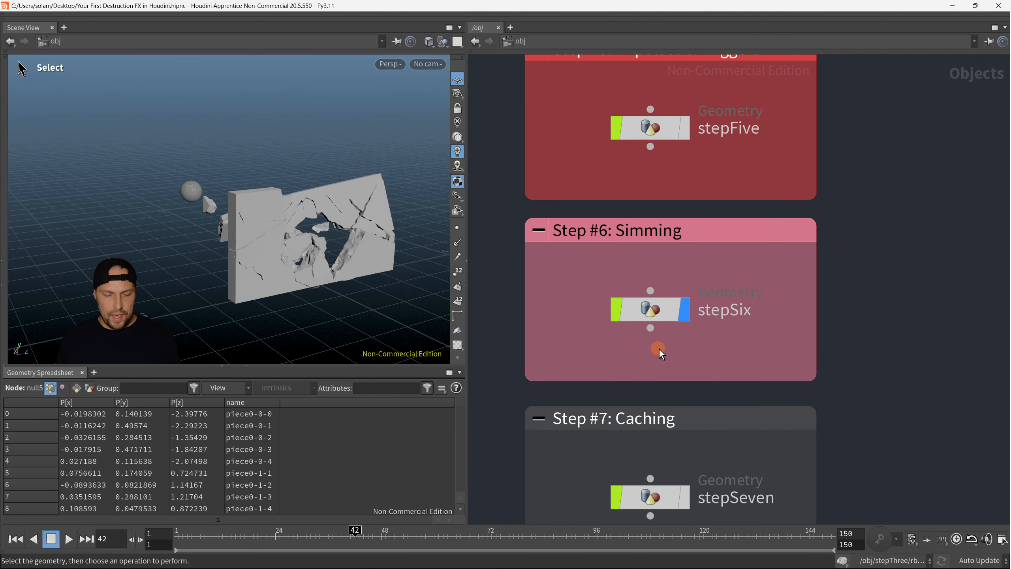
Return to frame 1 and play the stepSix simulation while viewing the wall from another angle.
click(16, 538)
click(251, 271)
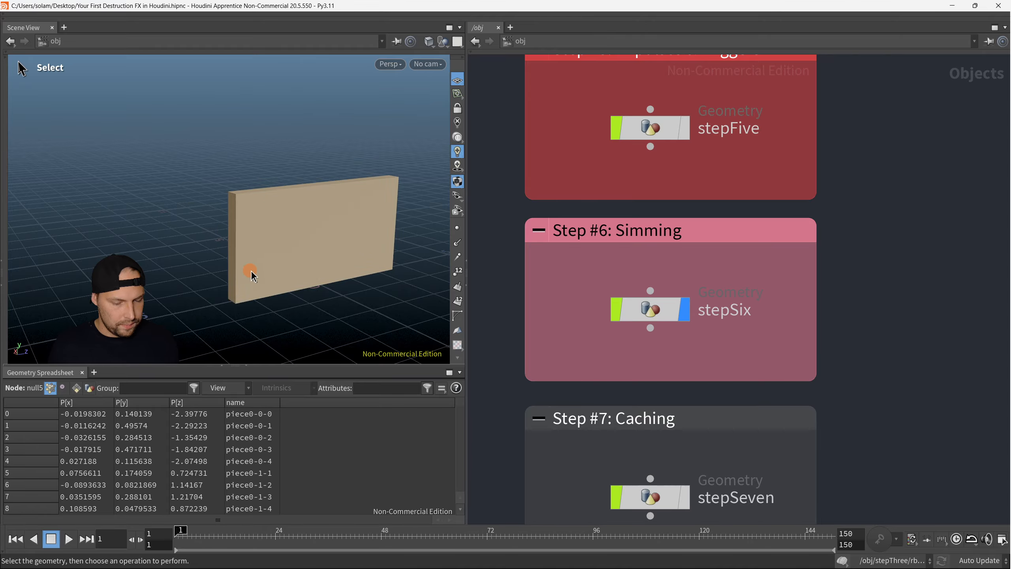
alt+drag(316, 244, 273, 234)
middle_drag(636, 202, 650, 235)
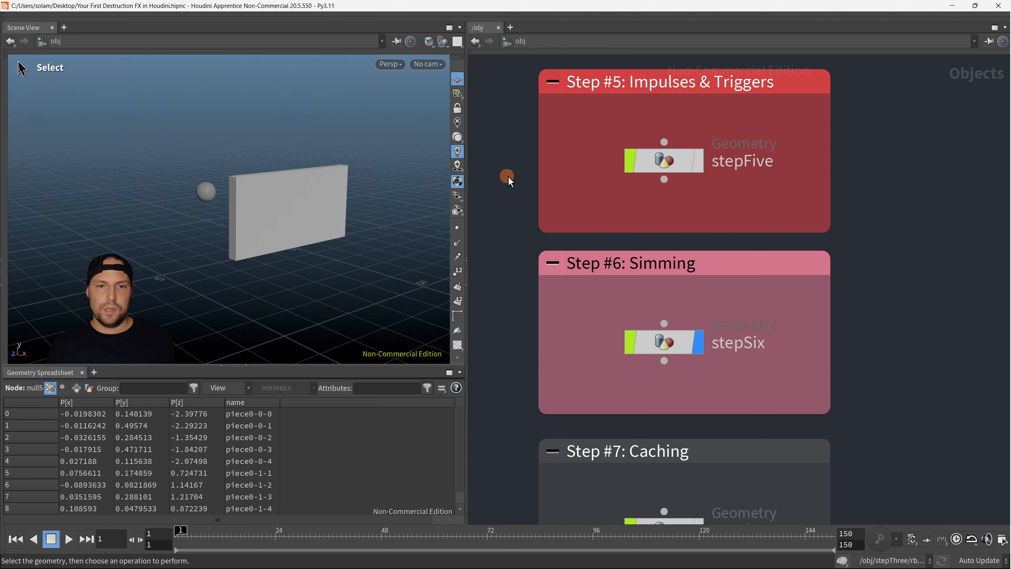
alt+drag(336, 235, 300, 227)
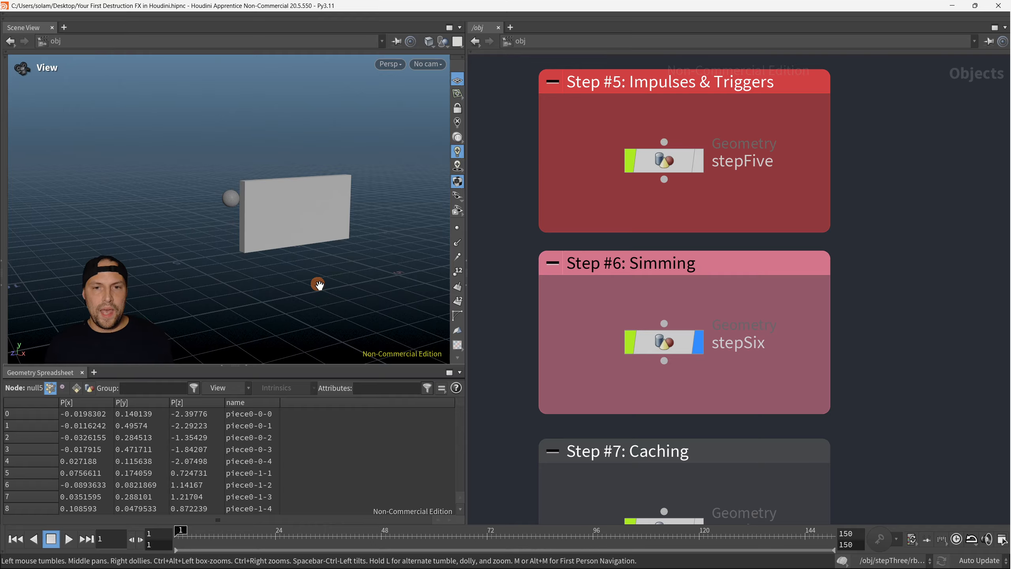
alt+right_drag(318, 284, 340, 233)
alt+middle_drag(341, 233, 329, 247)
click(69, 539)
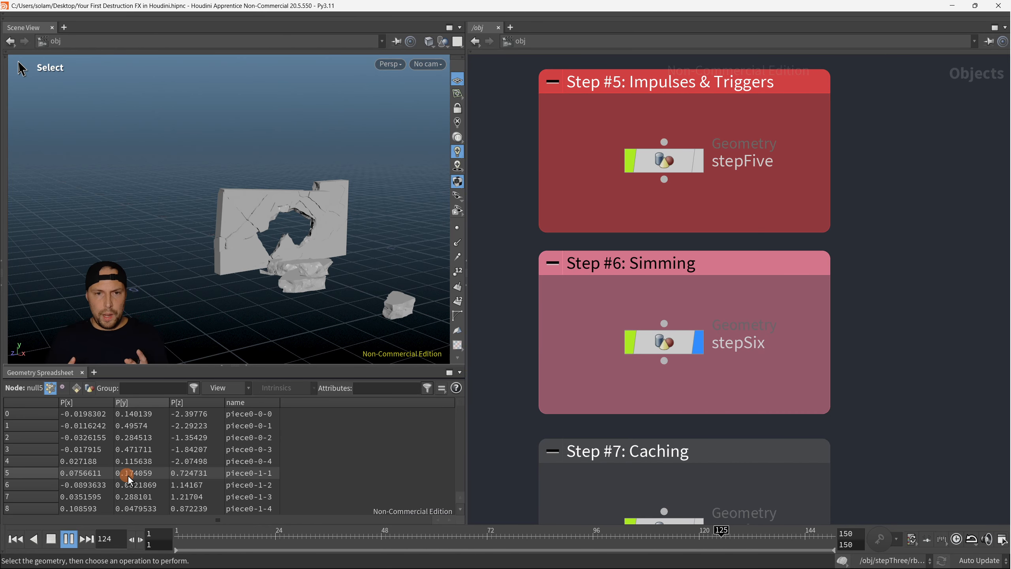
Bring all seven step boxes into view and stop the playback at frame 29.
scroll(794, 383, down, 6)
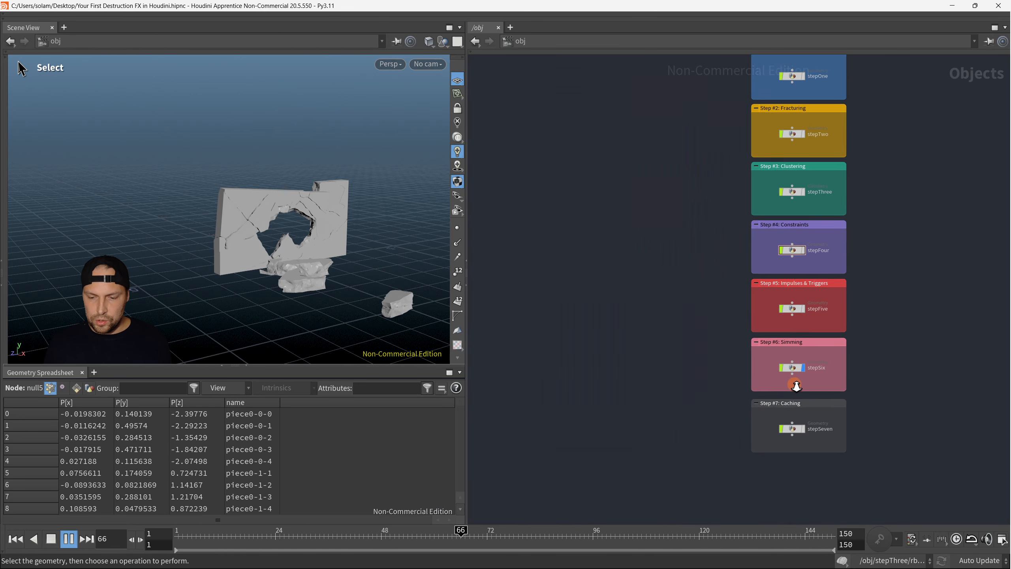
middle_drag(788, 367, 741, 420)
scroll(705, 378, up, 2)
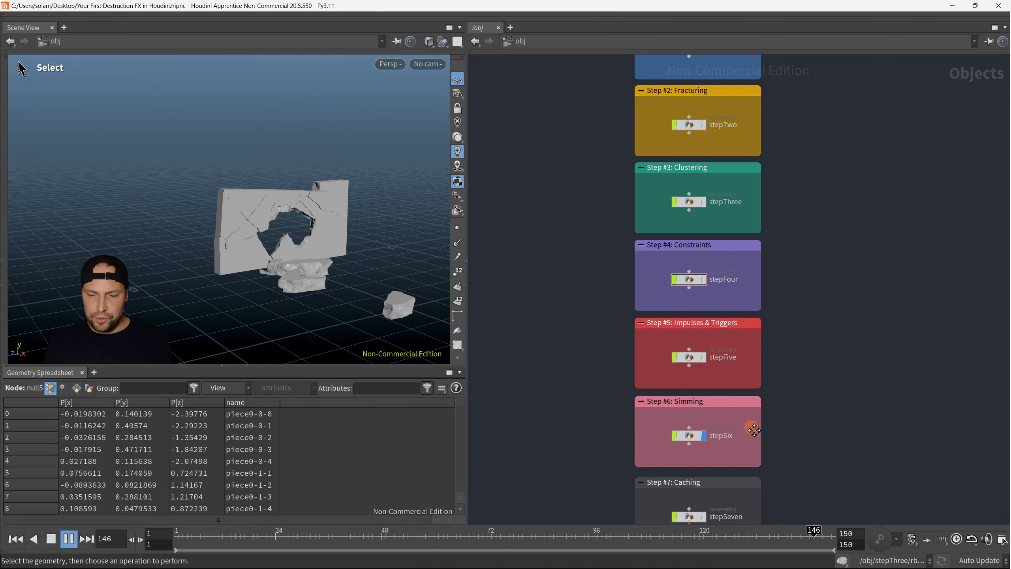
scroll(750, 421, down, 2)
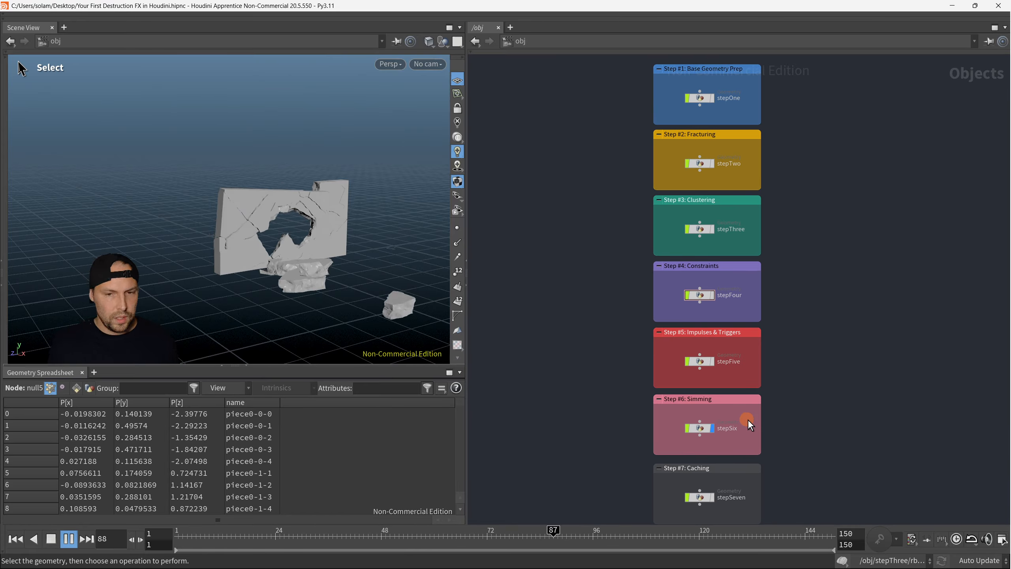
click(68, 542)
key(F8)
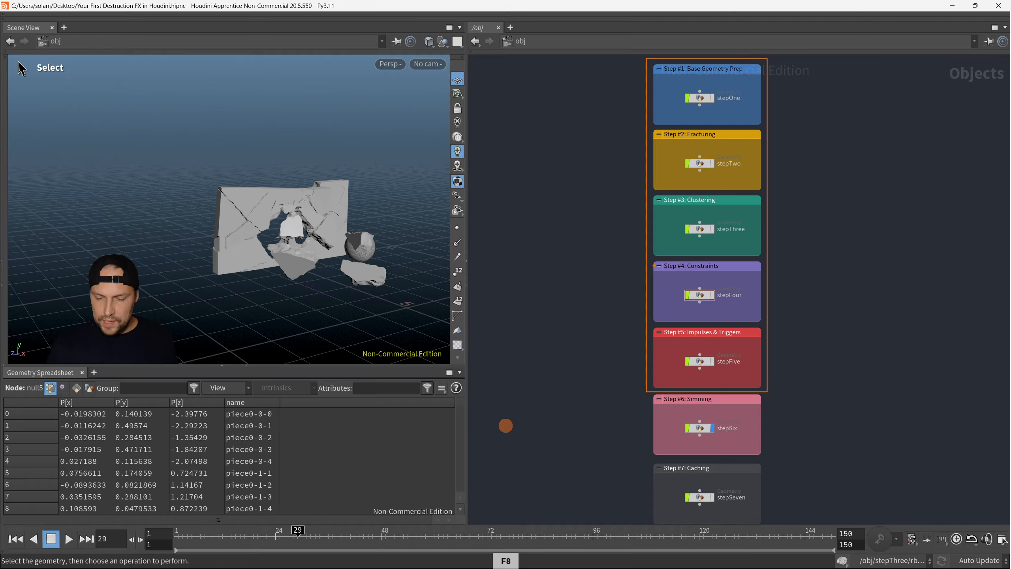
drag(646, 265, 611, 382)
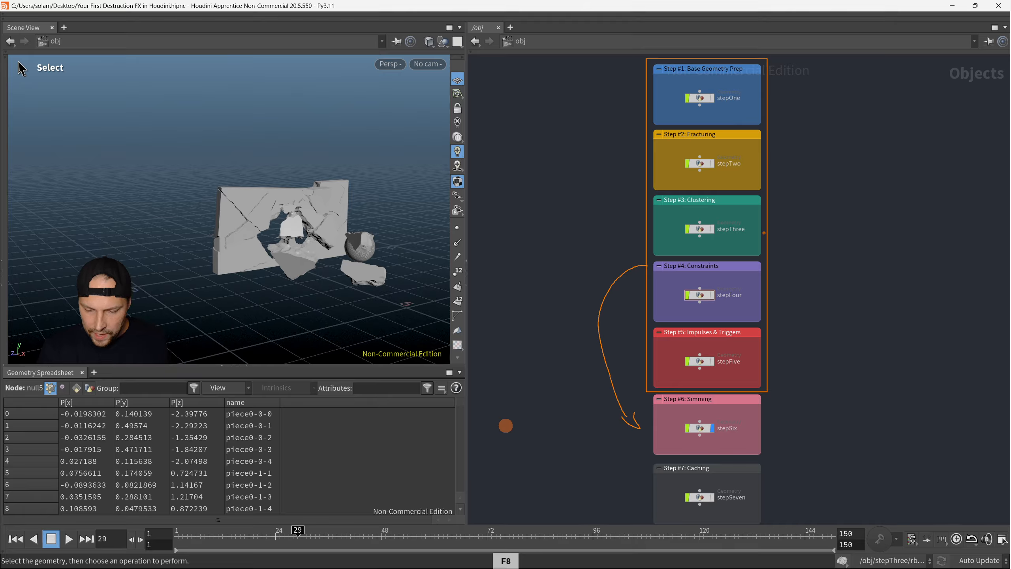
mouse_move(770, 229)
mouse_down()
mouse_move(798, 245)
mouse_move(774, 415)
mouse_up()
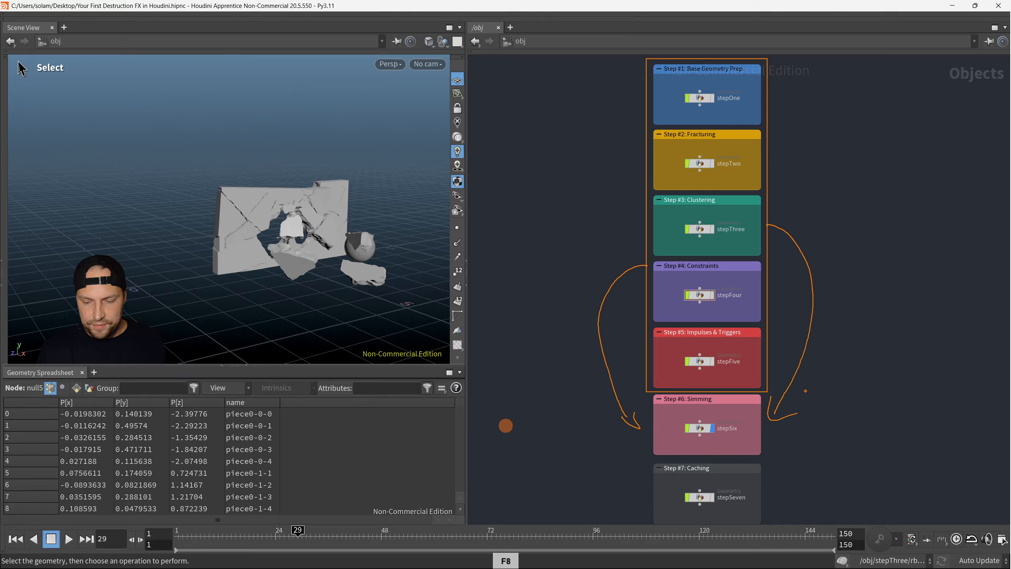
mouse_move(765, 165)
mouse_down()
mouse_move(851, 251)
mouse_move(781, 438)
mouse_up()
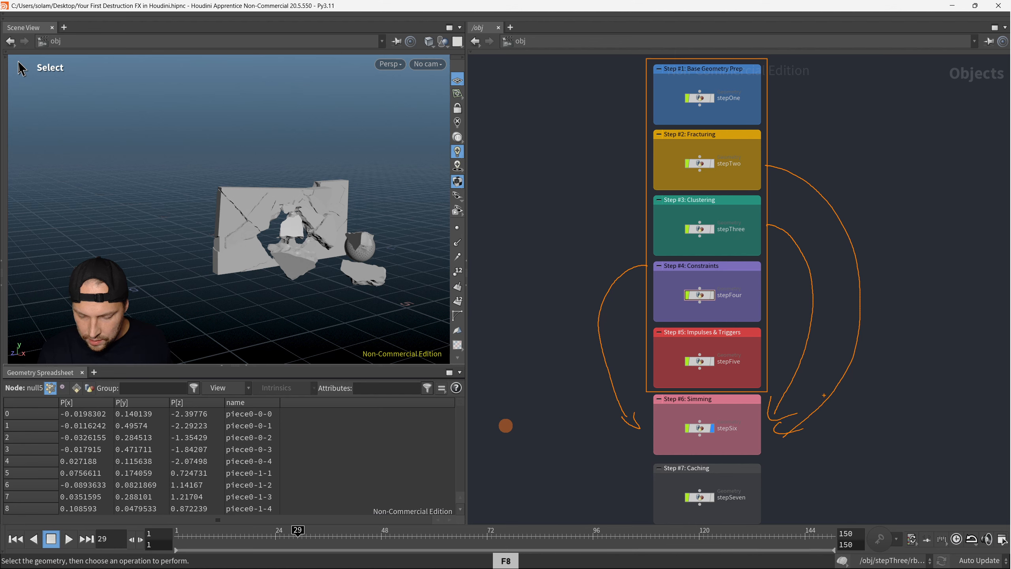
mouse_move(651, 165)
mouse_down()
mouse_move(596, 248)
mouse_move(632, 410)
mouse_move(644, 396)
mouse_up()
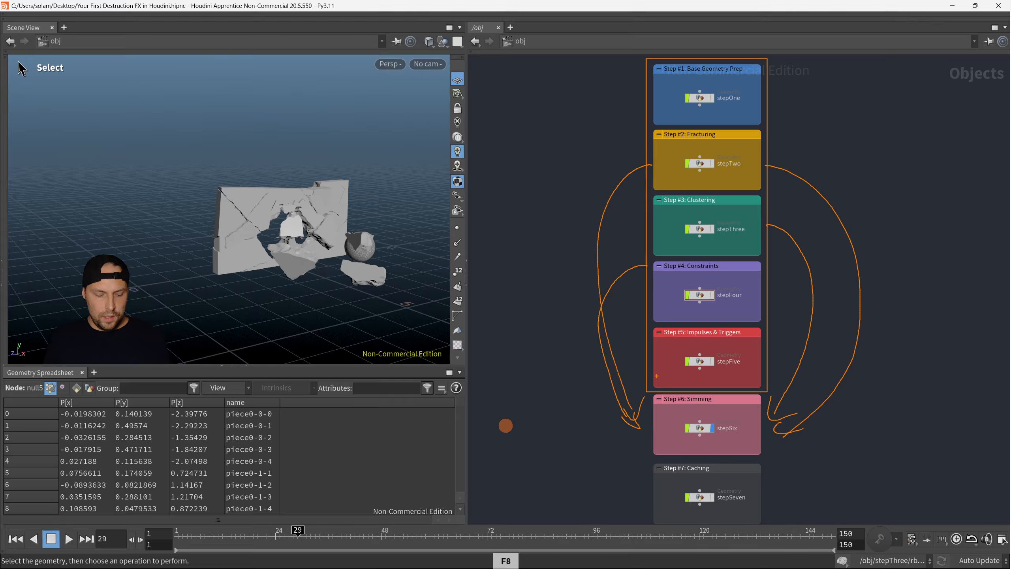
key(Escape)
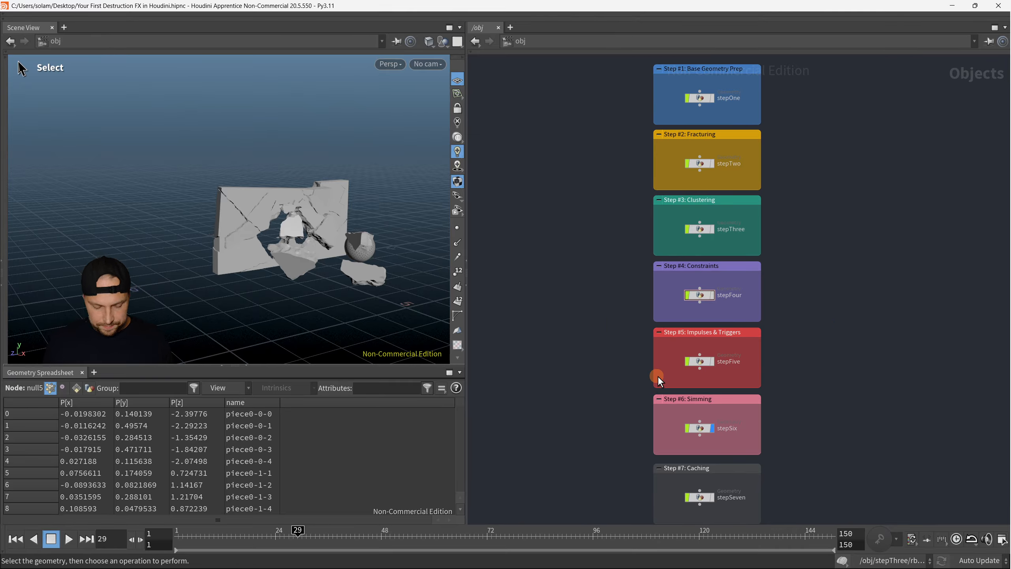
Switch the display from stepSix to stepSeven.
middle_drag(790, 416, 764, 251)
scroll(747, 310, up, 3)
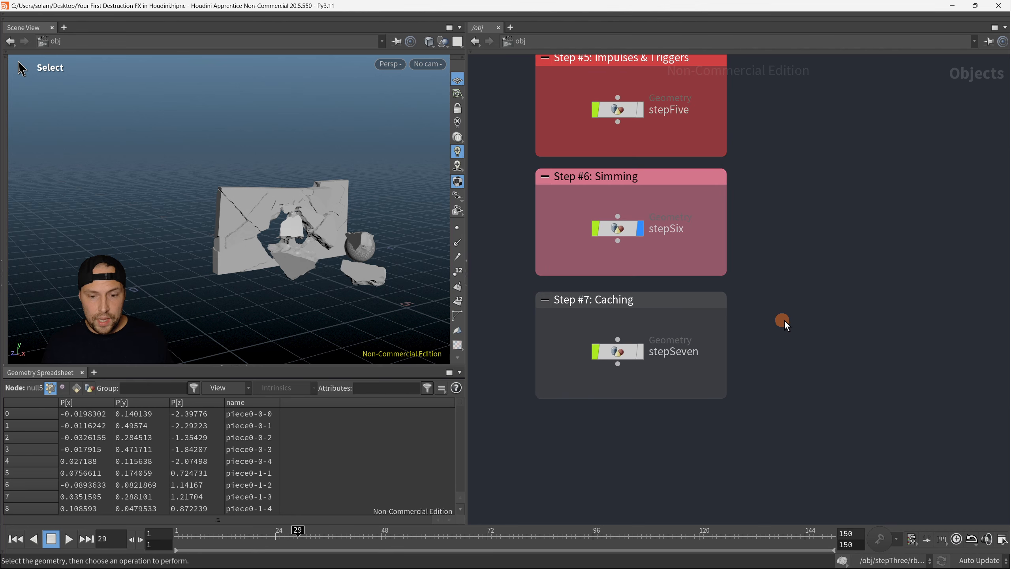
scroll(768, 323, up, 2)
middle_drag(796, 334, 819, 316)
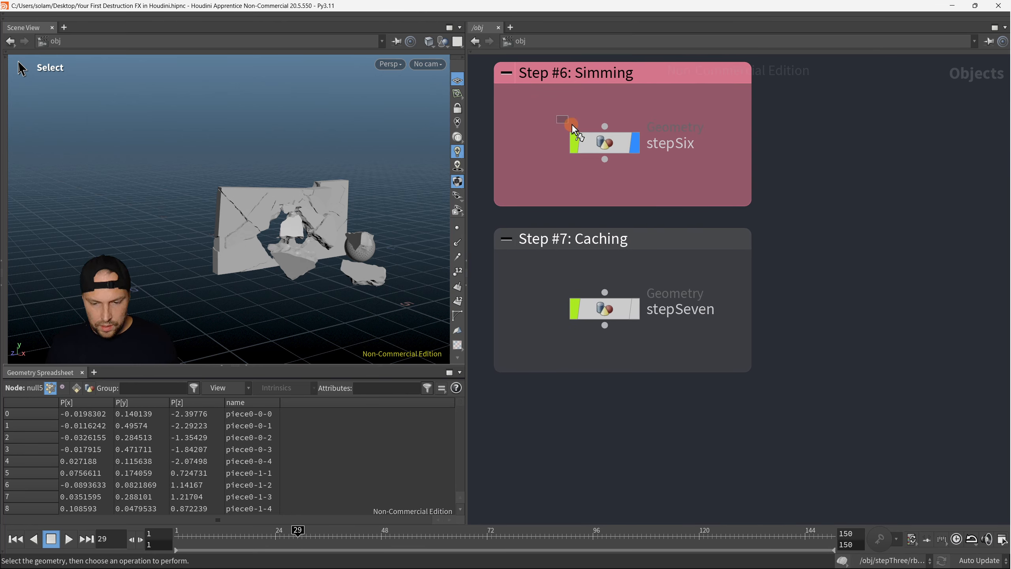
key(r)
drag(570, 126, 648, 161)
key(r)
drag(567, 289, 654, 327)
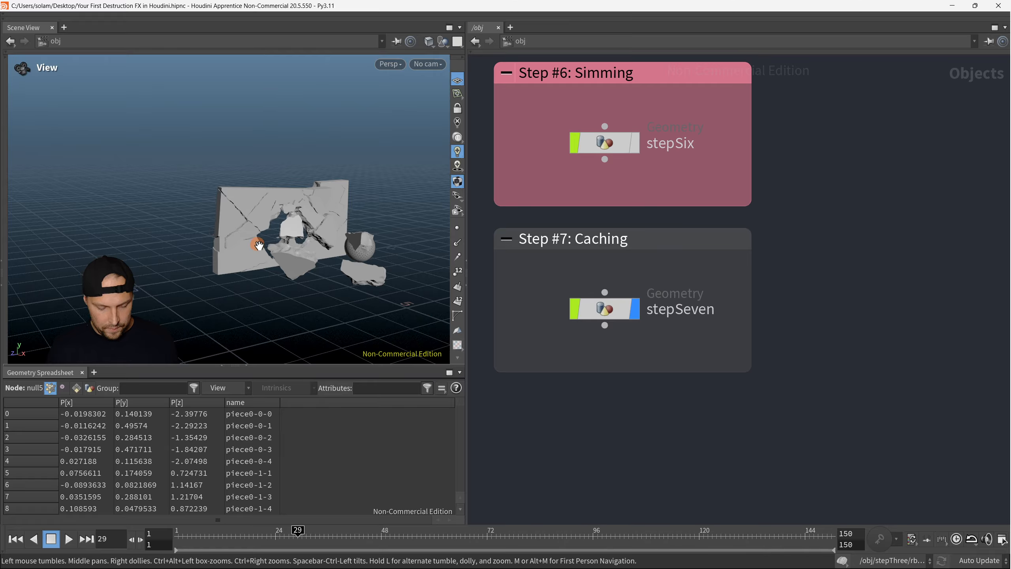
Play the stepSeven cached simulation and watch the wall break from a closer view.
key(space+h)
drag(269, 232, 293, 241)
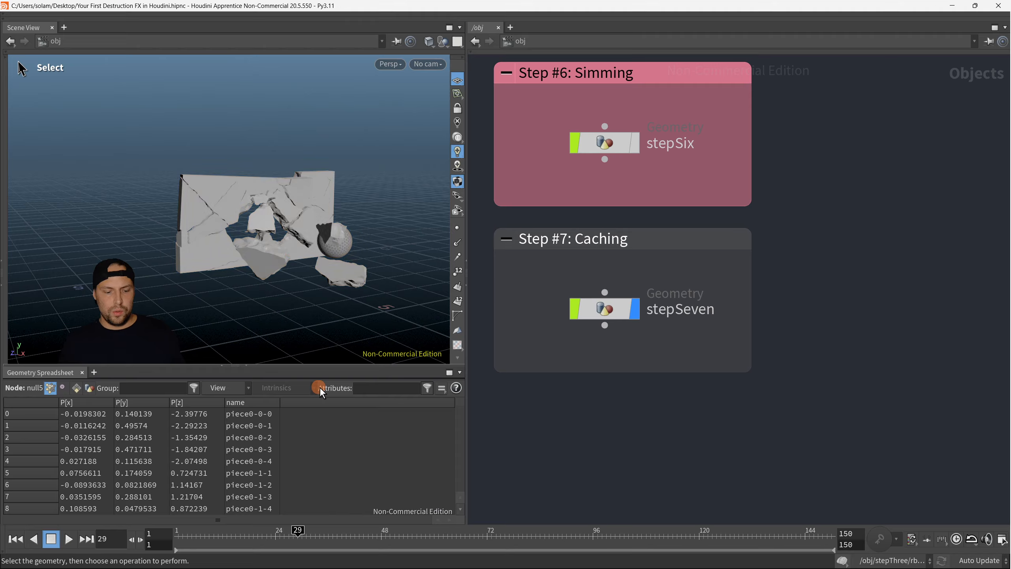
click(71, 540)
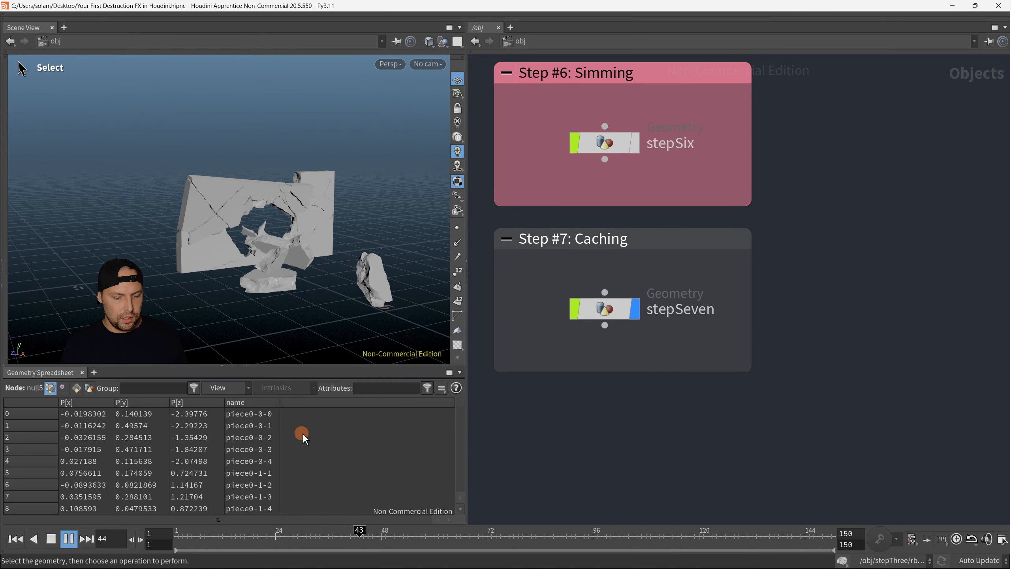
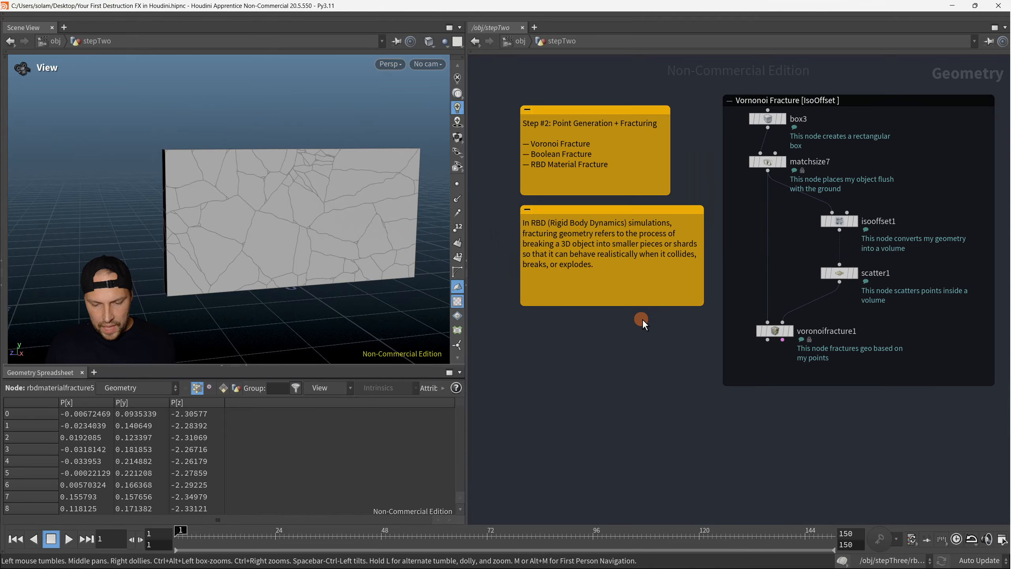
Review stepTwo's fracturing notes and display isooffset1 in the IsoOffset Voronoi fracture network.
scroll(655, 339, up, 1)
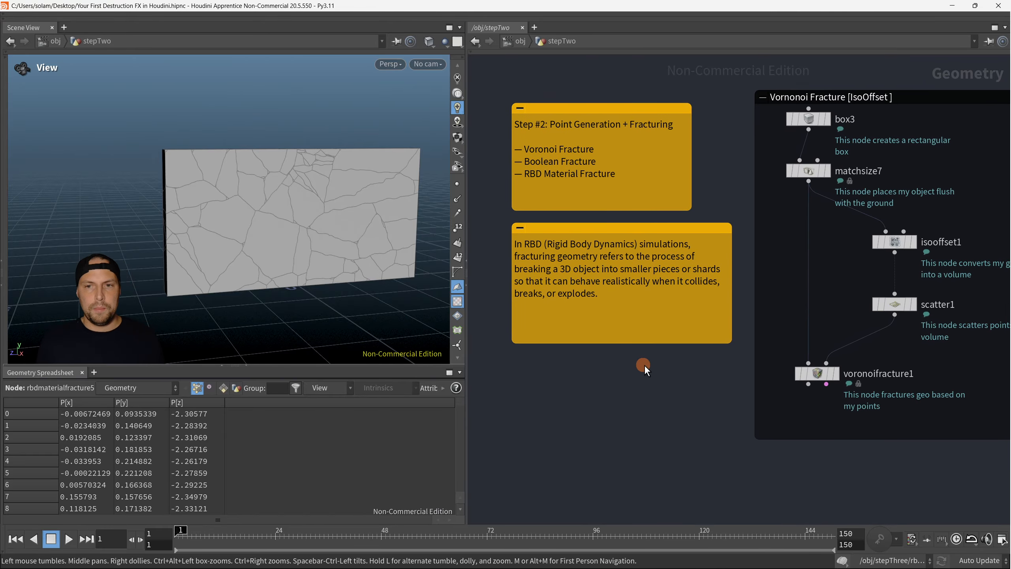
scroll(645, 364, down, 2)
middle_drag(728, 257, 533, 275)
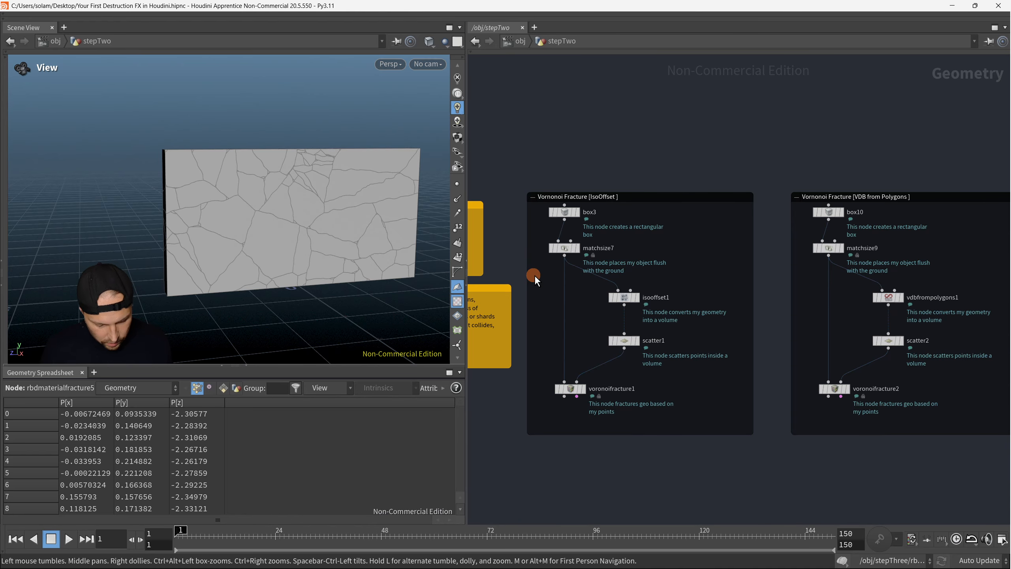
middle_drag(571, 329, 628, 323)
scroll(628, 322, up, 2)
click(686, 268)
scroll(319, 254, down, 2)
Add a second IsoOffset node beside isooffset1.
key(Tab)
text(iso)
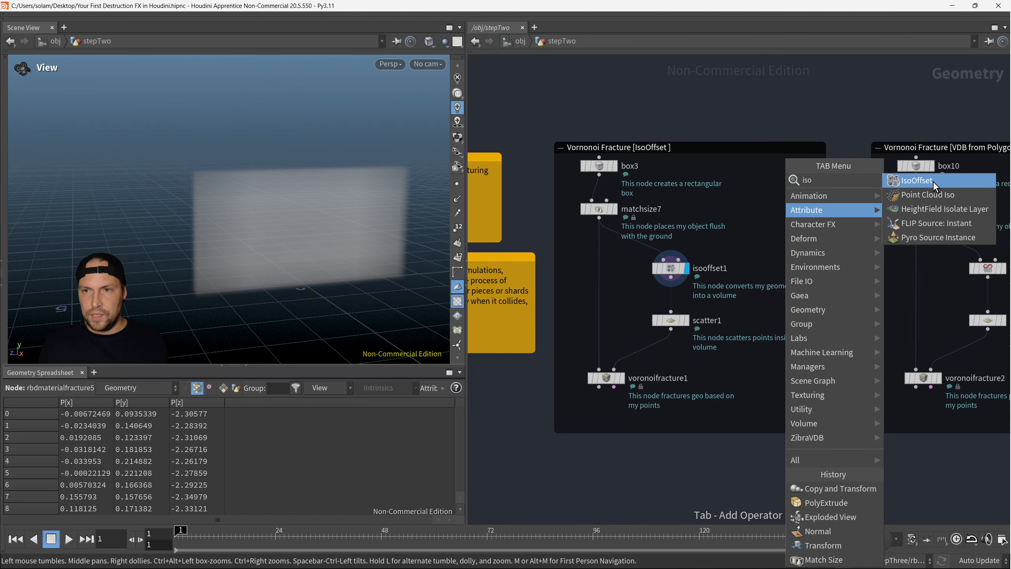
click(931, 183)
click(769, 247)
scroll(661, 265, up, 1)
Delete the extra IsoOffset node and wire matchsize7's output into isooffset1's first input.
drag(662, 256, 681, 233)
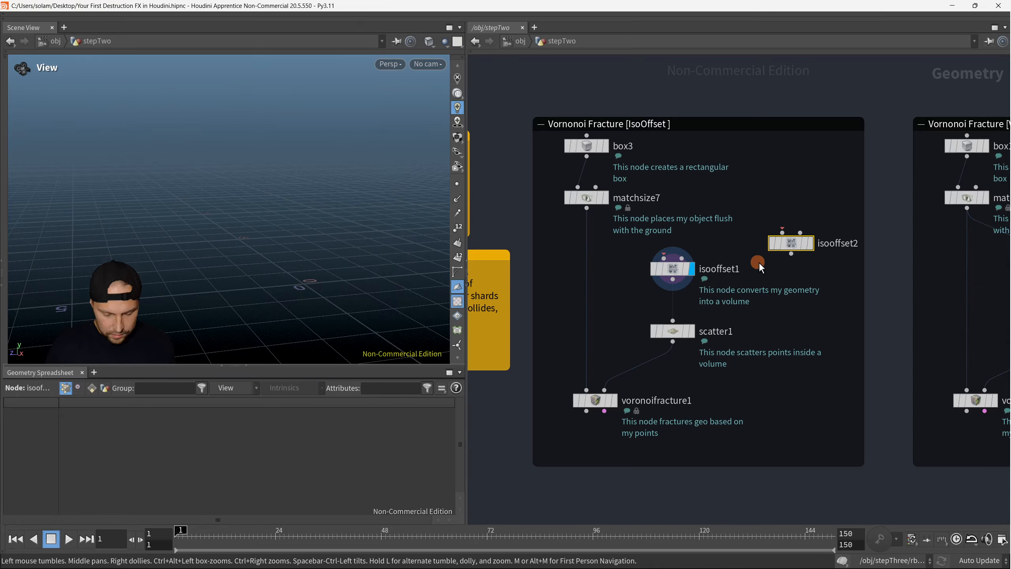
key(ctrl+x)
drag(587, 210, 663, 256)
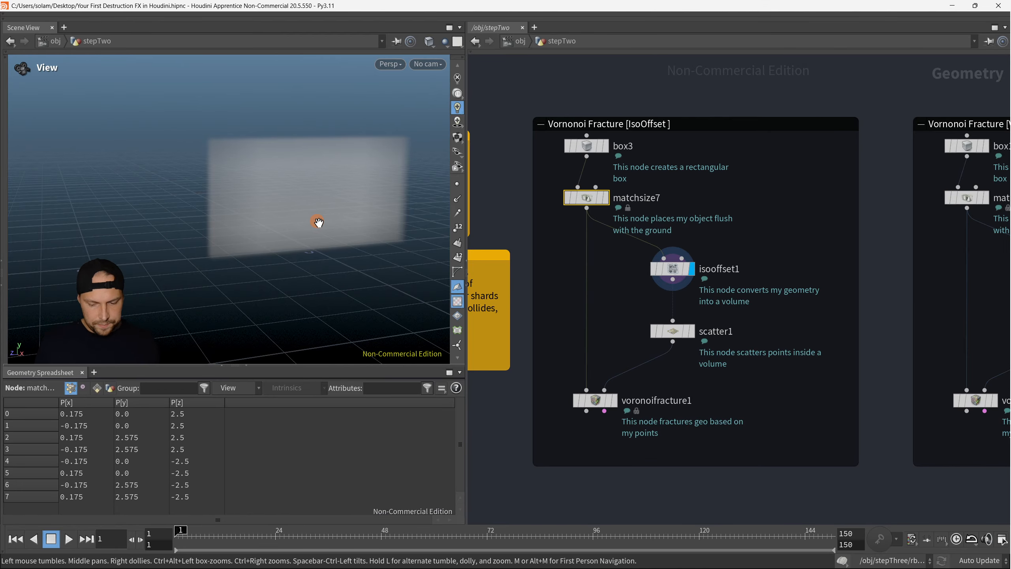
Show scatter1's parameters and switch the display from isooffset1 to voronoifracture1.
middle_drag(658, 311, 557, 326)
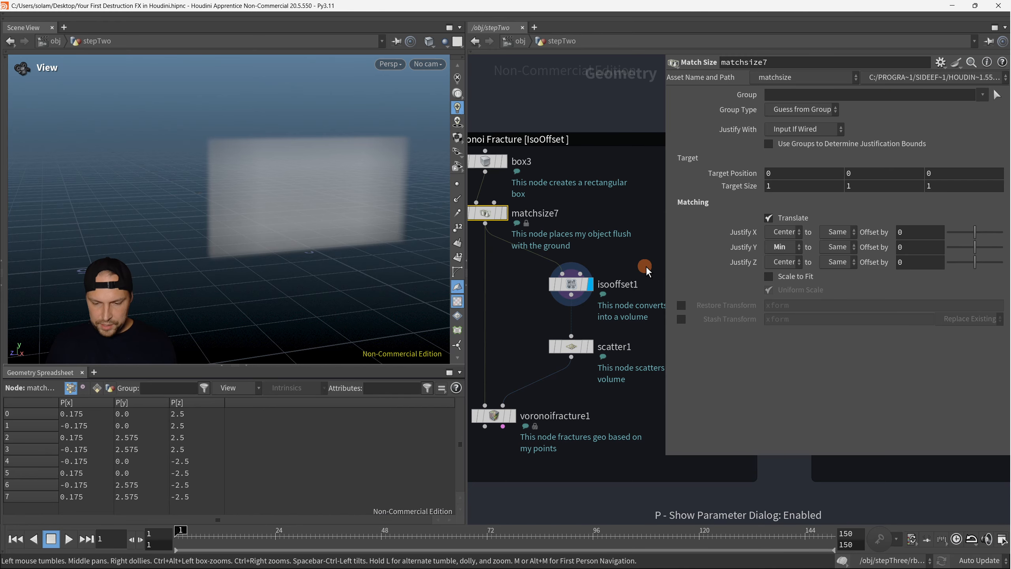
key(p)
scroll(579, 285, down, 2)
key(r)
click(532, 299)
click(533, 299)
click(543, 247)
middle_drag(584, 292, 638, 229)
key(r)
drag(489, 279, 554, 308)
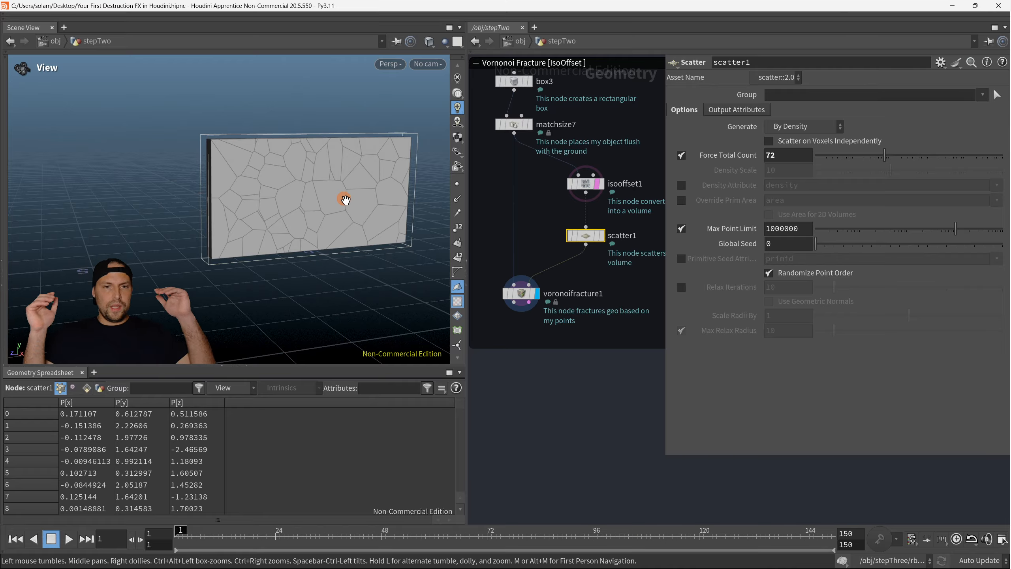
Template scatter1 instead of isooffset1 and examine its points inside the fractured wall in wireframe shading.
click(597, 184)
click(597, 235)
key(shift+w)
drag(345, 200, 311, 195)
scroll(310, 195, up, 5)
key(F8)
drag(284, 204, 284, 206)
drag(342, 200, 341, 203)
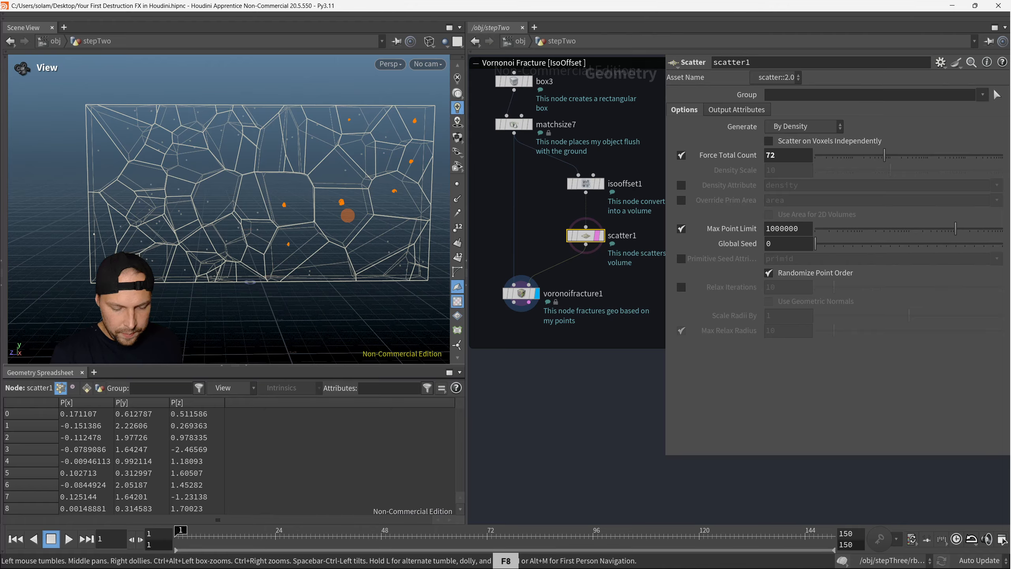
drag(289, 242, 288, 245)
drag(209, 198, 208, 202)
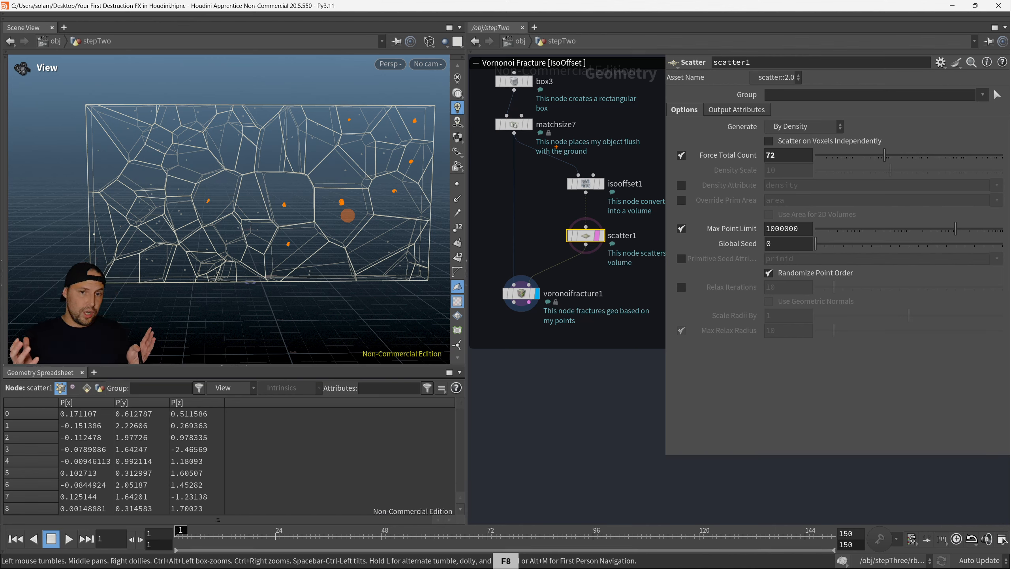
key(Escape)
Turn off scatter1's template flag and return the viewport to shaded display.
click(597, 236)
key(shift+w)
drag(259, 191, 287, 199)
Set scatter1's Force Total Count to 270 and examine the fractured wall from the other side.
drag(883, 151, 907, 150)
drag(166, 239, 199, 246)
right_drag(201, 245, 292, 234)
drag(292, 234, 300, 241)
right_drag(300, 241, 258, 253)
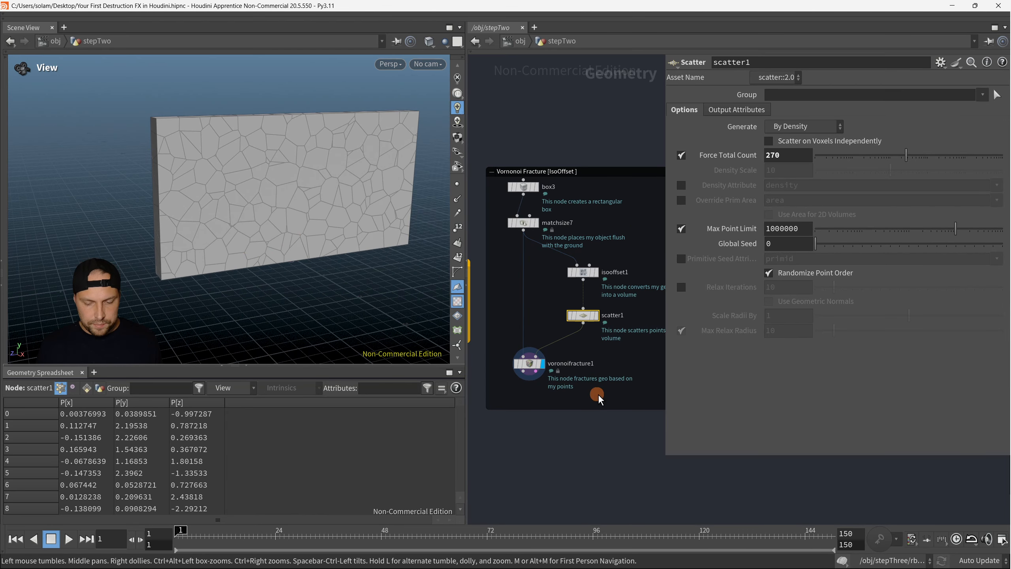
Hide the parameter dialog and switch the display from voronoifracture1 to isooffset1.
key(p)
middle_drag(583, 387, 634, 390)
click(646, 275)
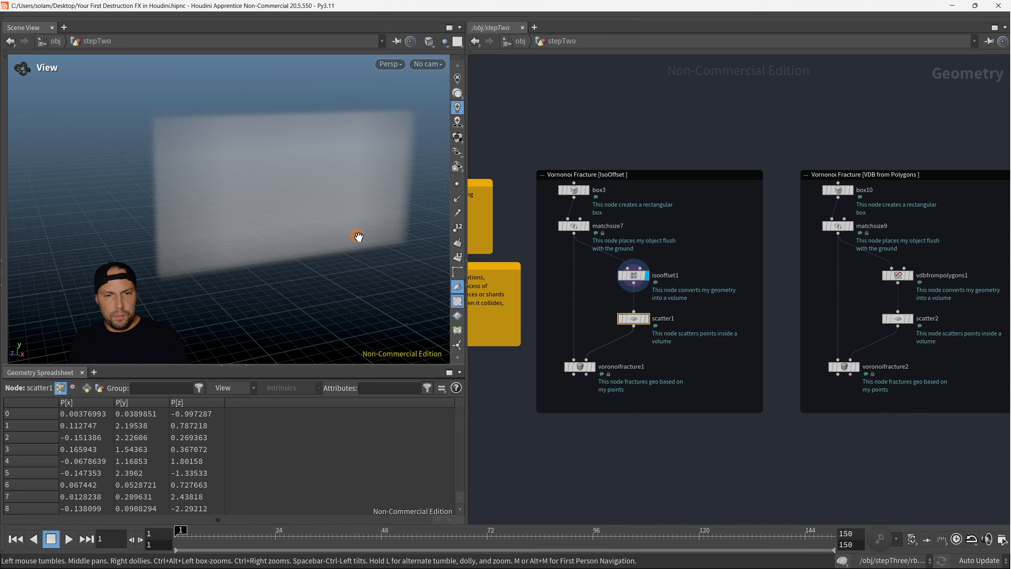
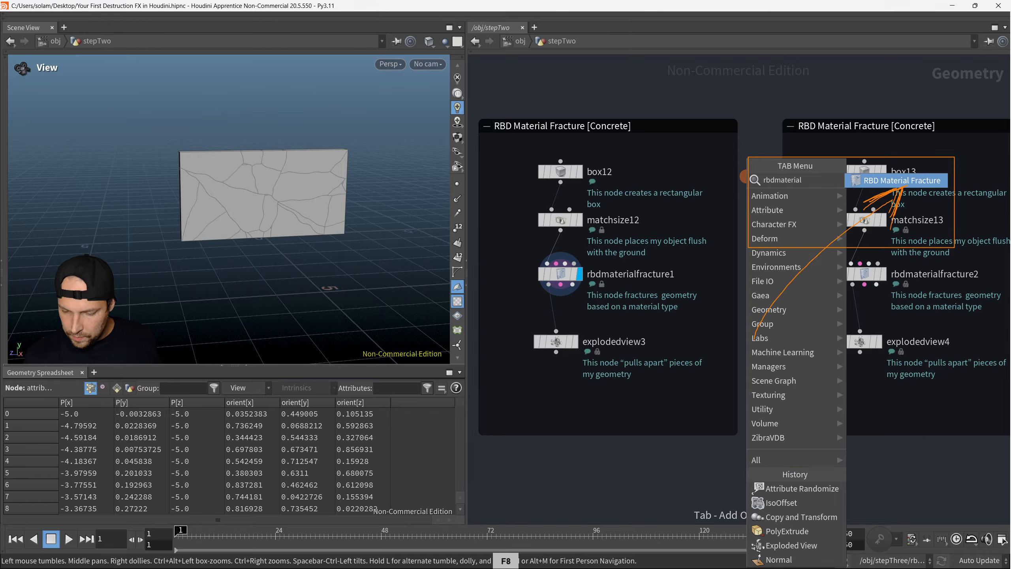
Show the parameter dialog and select rbdmaterialfracture1 in the RBD Material Fracture [Concrete] network.
key(Escape)
scroll(530, 256, up, 3)
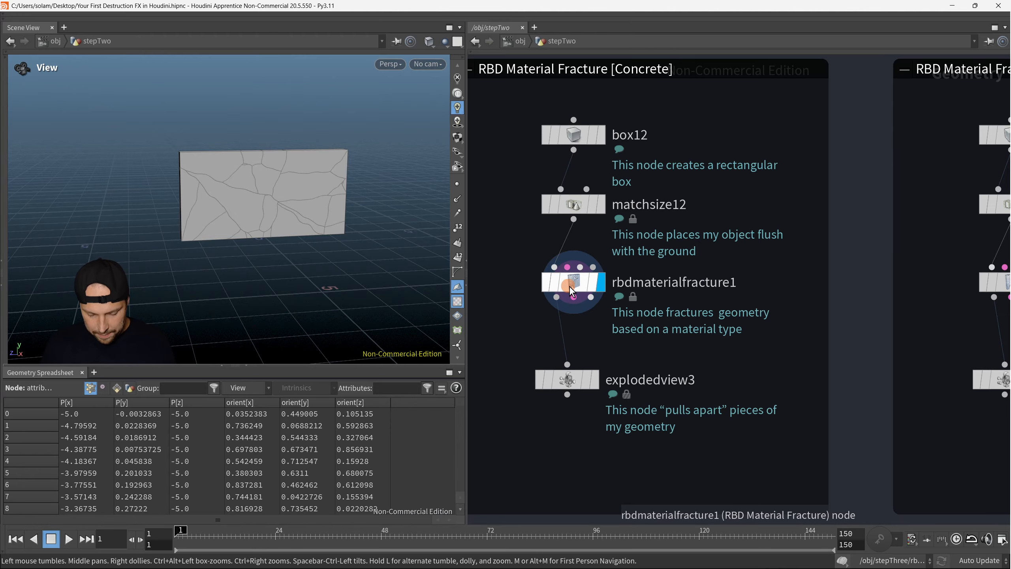
key(p)
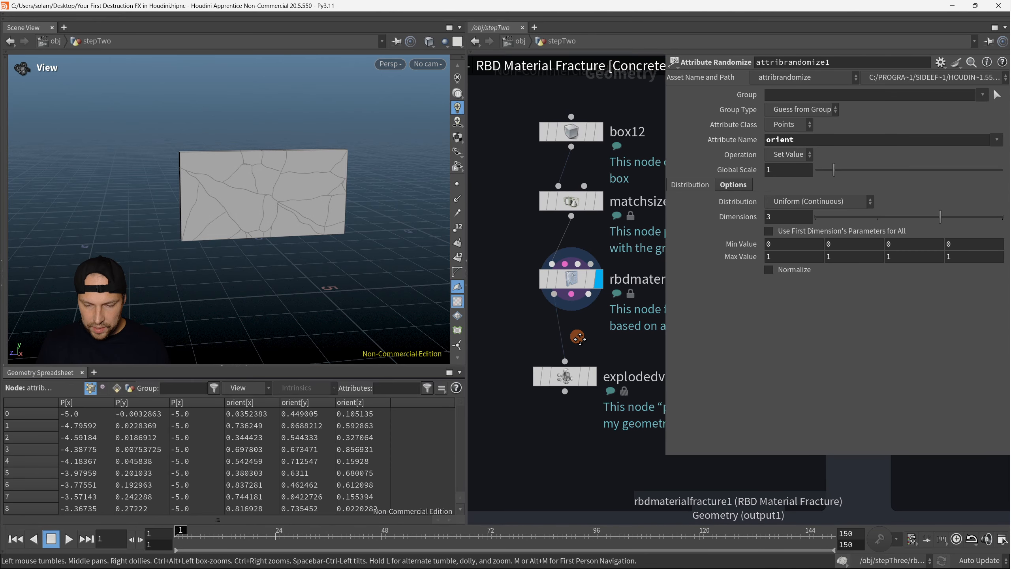
middle_drag(578, 335, 568, 325)
scroll(569, 325, down, 1)
drag(516, 263, 590, 328)
Compare the settings of primary fracture levels 1 and 2 on rbdmaterialfracture1.
scroll(263, 195, up, 5)
middle_drag(589, 329, 529, 293)
scroll(590, 328, down, 2)
scroll(737, 287, down, 2)
click(698, 200)
click(684, 201)
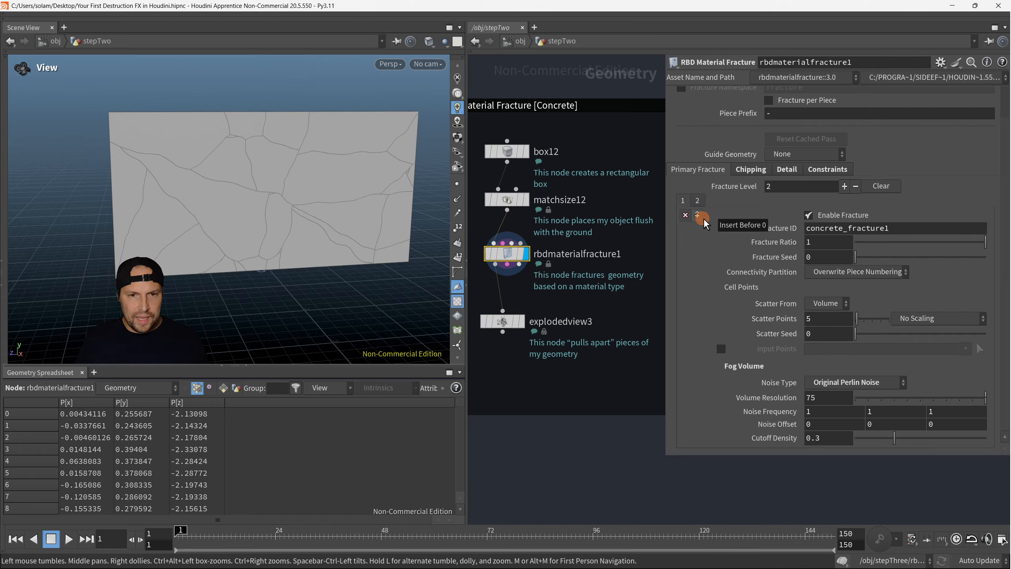
key(F8)
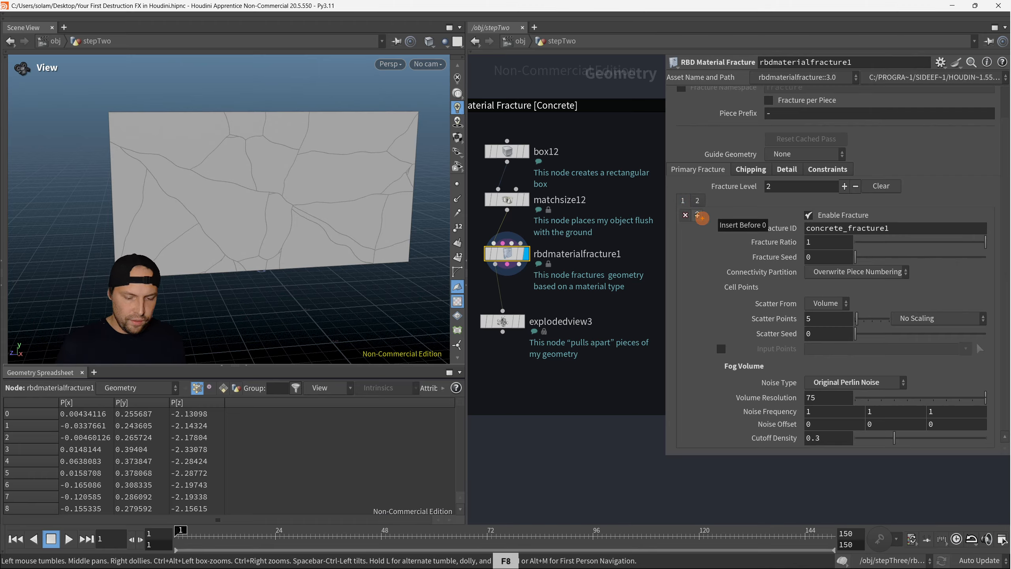
mouse_move(195, 93)
mouse_down()
mouse_move(210, 72)
mouse_move(213, 105)
mouse_move(235, 104)
mouse_up()
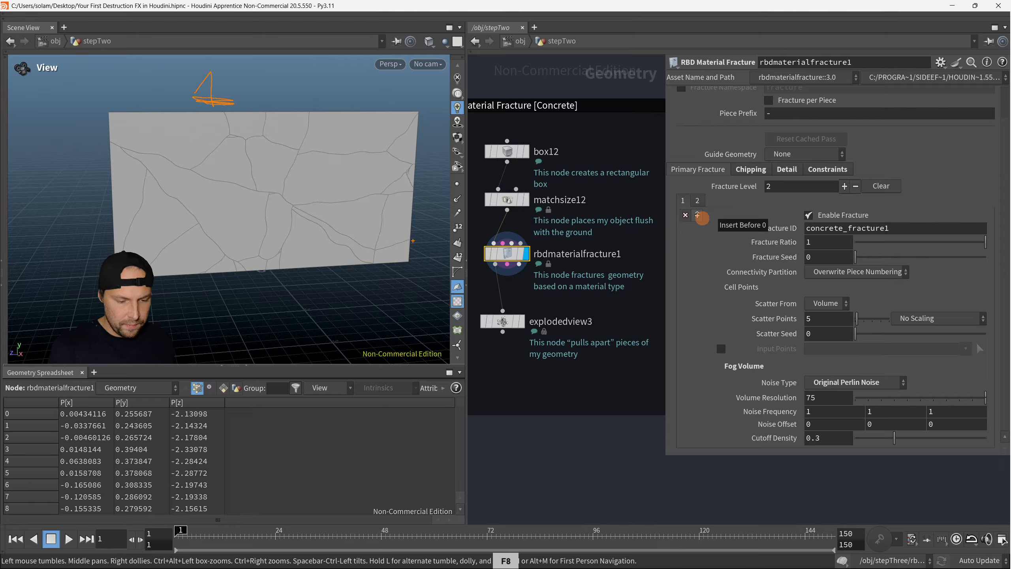
key(Escape)
Display explodedview3 and turn rbdmaterialfracture1's Edge Detail off and back on to compare the crack edges.
click(521, 321)
drag(247, 207, 286, 210)
click(751, 170)
click(785, 171)
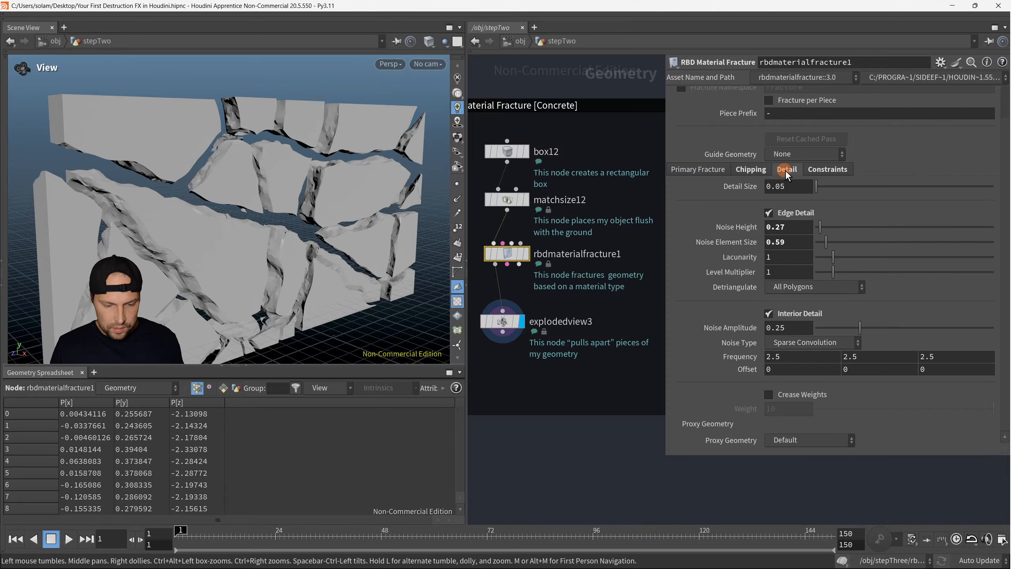
click(769, 213)
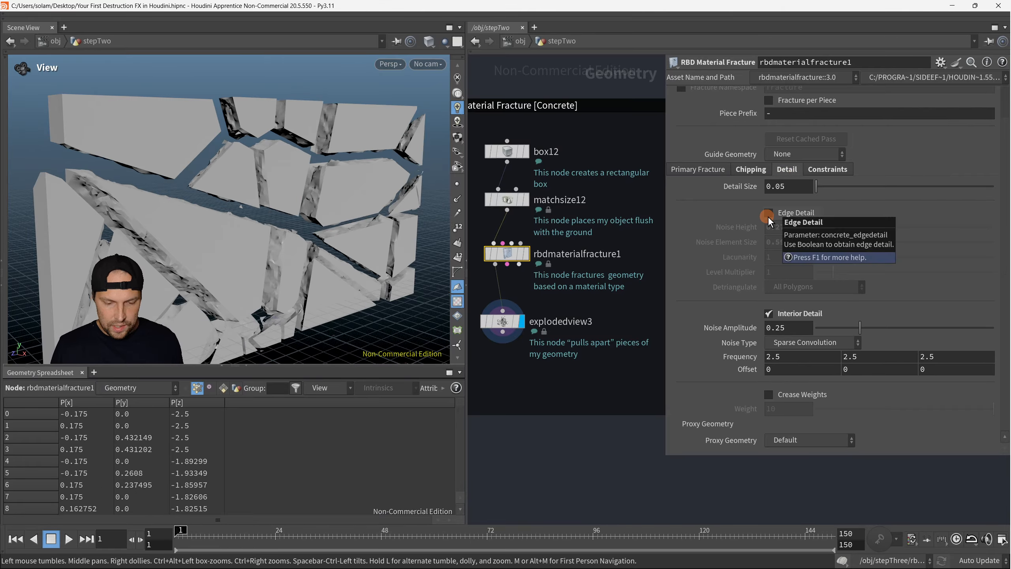
click(767, 216)
Raise rbdmaterialfracture1's Edge Detail Noise Height to 2.02 and examine the distorted concrete pieces.
middle_drag(775, 227, 762, 227)
drag(418, 275, 325, 248)
right_drag(326, 248, 389, 233)
drag(816, 227, 851, 227)
drag(304, 273, 289, 235)
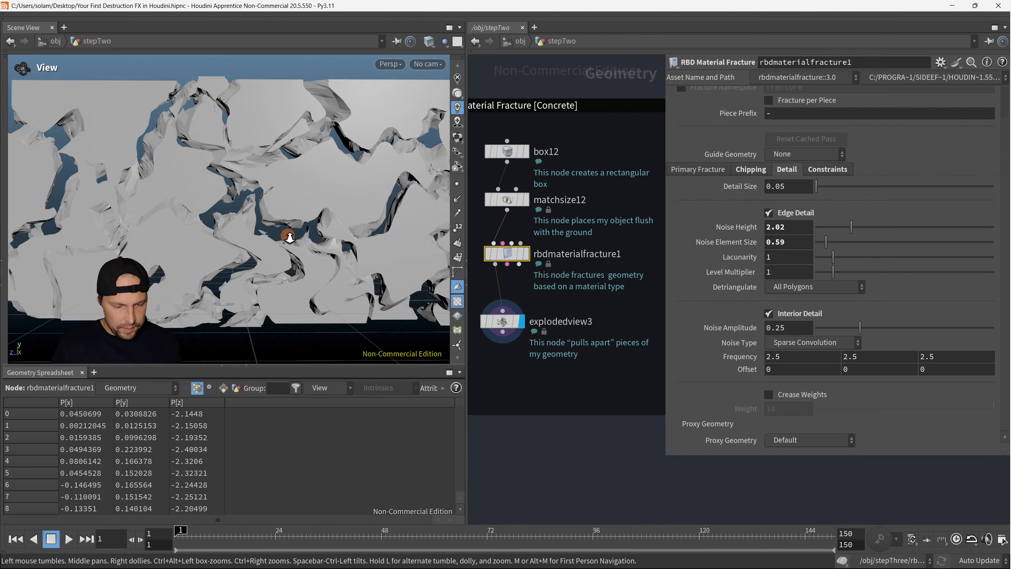
Set rbdmaterialfracture1's Edge Detail Noise Height to 0.44 and examine the exploded wall.
right_drag(337, 237, 255, 261)
drag(255, 262, 278, 271)
drag(851, 227, 823, 227)
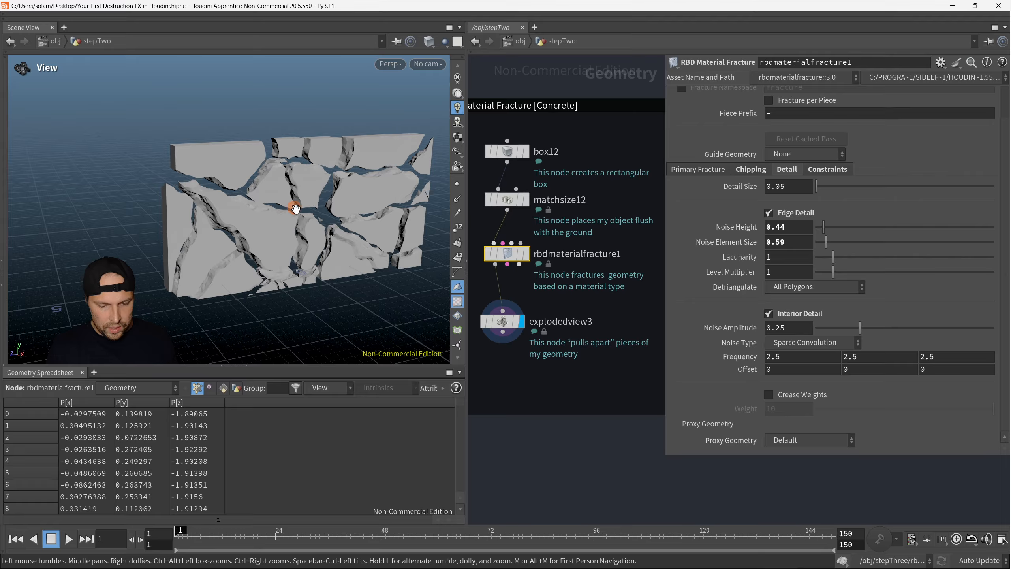
drag(294, 207, 375, 220)
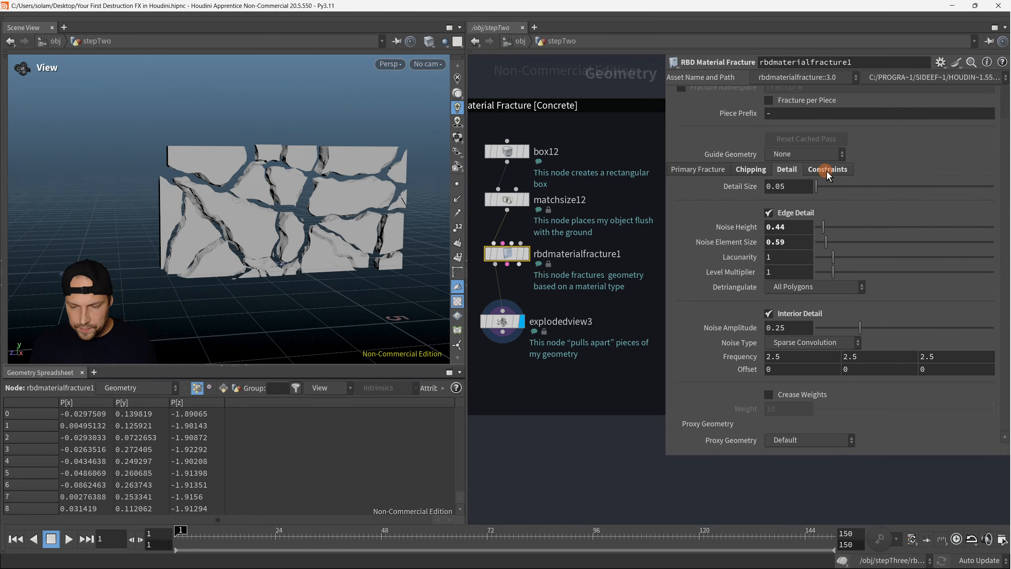
Hide the parameter dialog and display box13 in the RBD Material Fracture [Wood] network.
click(697, 169)
click(689, 200)
key(p)
scroll(575, 347, down, 1)
middle_drag(576, 347, 526, 326)
click(736, 162)
drag(318, 241, 340, 240)
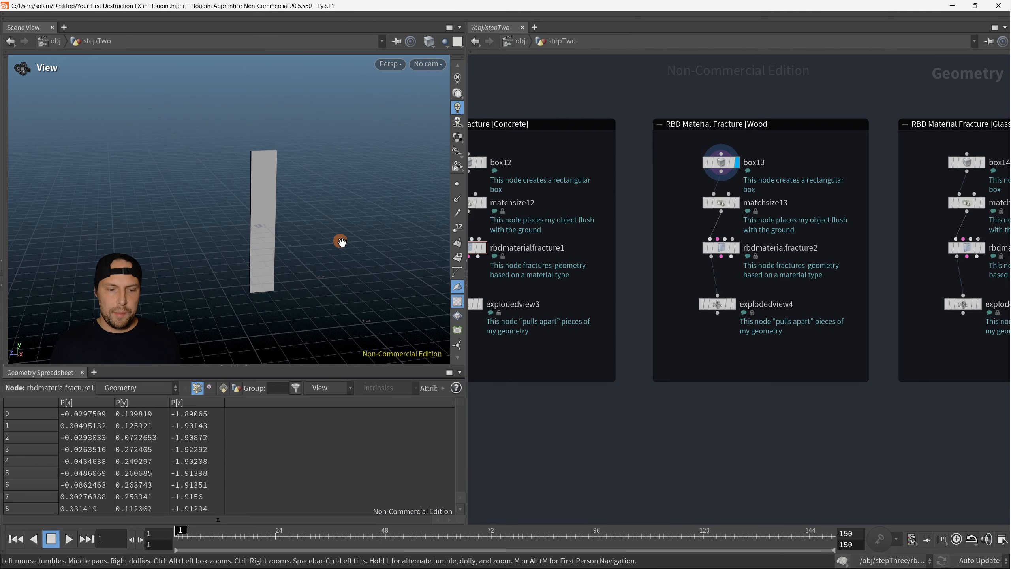
Show the parameter dialog for box13 and examine its size settings and the plank in the viewport.
key(p)
middle_drag(606, 281, 437, 295)
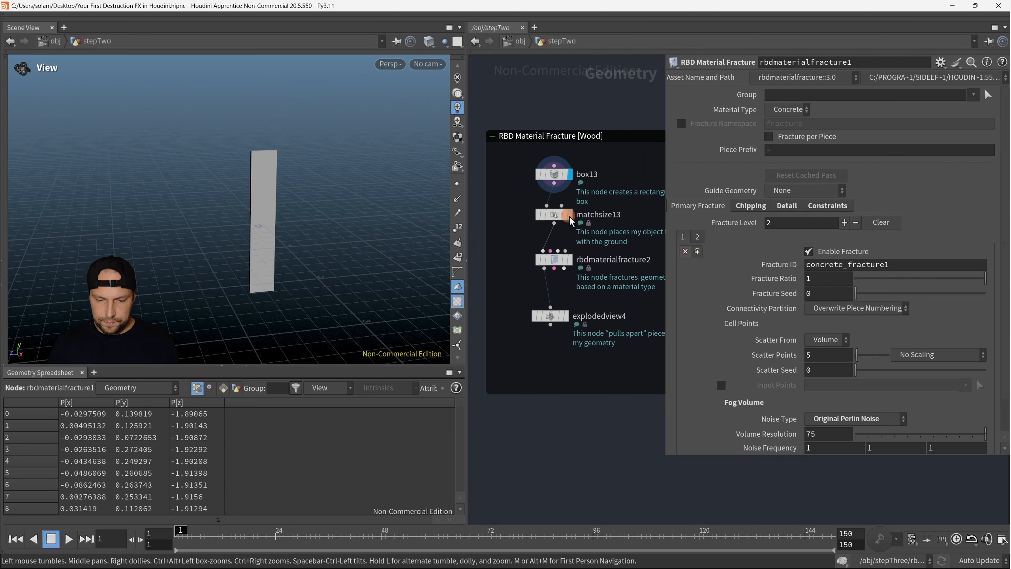
scroll(568, 214, up, 1)
middle_click(547, 226)
scroll(551, 223, down, 1)
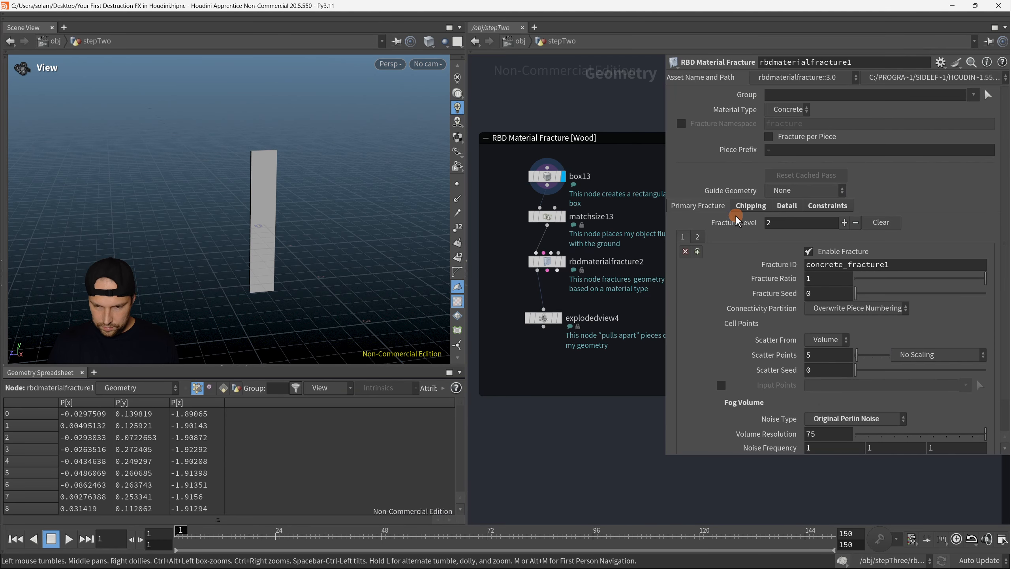
click(546, 176)
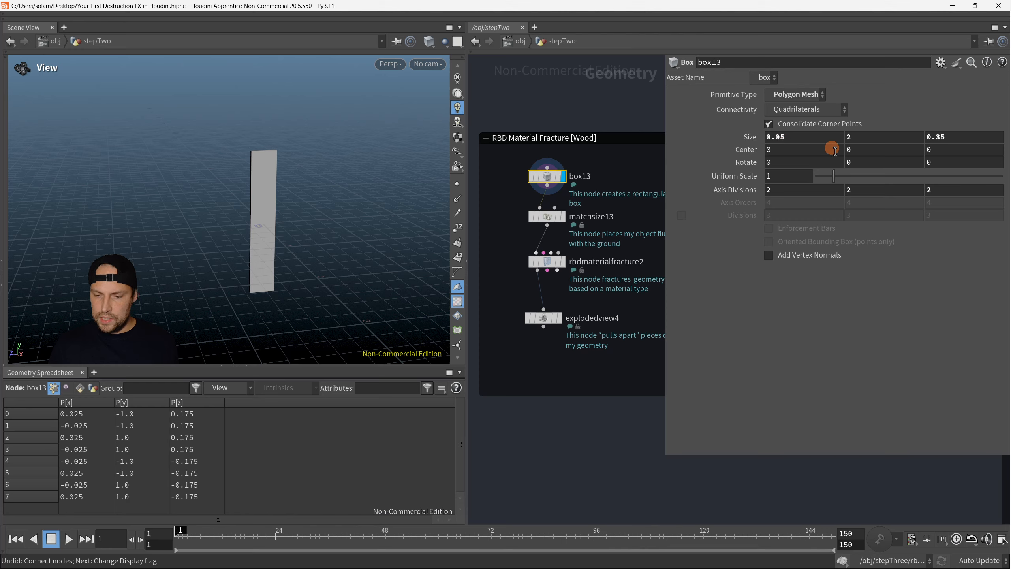
drag(338, 203, 441, 227)
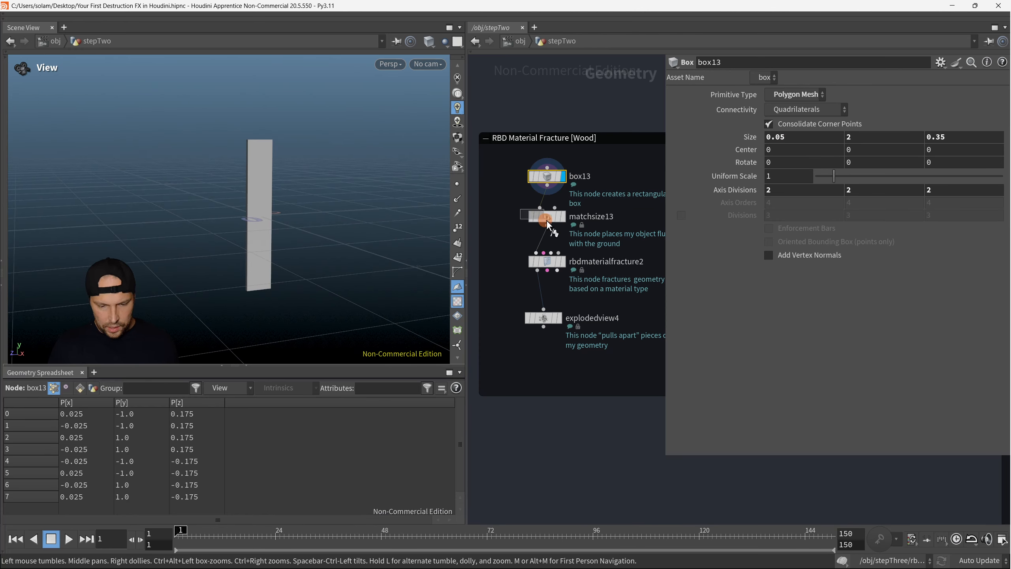
Move the display from box13 to matchsize13 and on to rbdmaterialfracture2.
drag(546, 221, 552, 223)
middle_drag(322, 149, 289, 207)
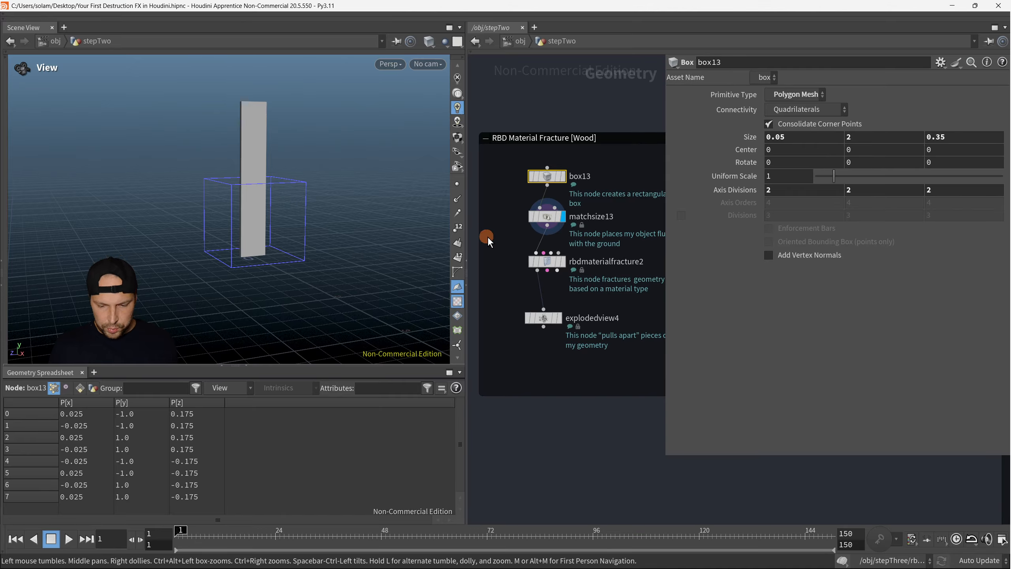
key(r)
drag(514, 253, 552, 266)
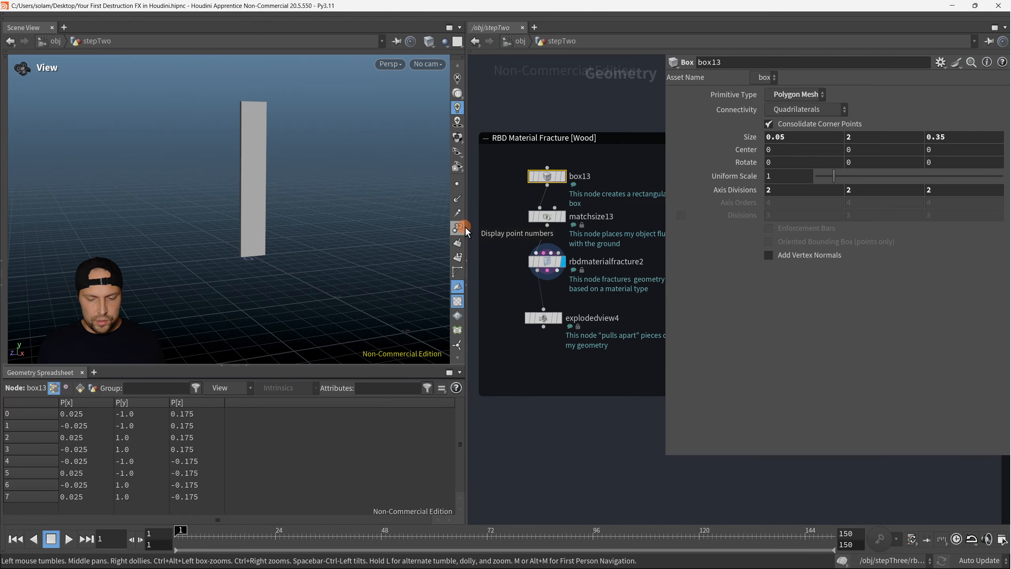
Select rbdmaterialfracture2 and choose Wood as its Material Type.
click(547, 261)
click(781, 110)
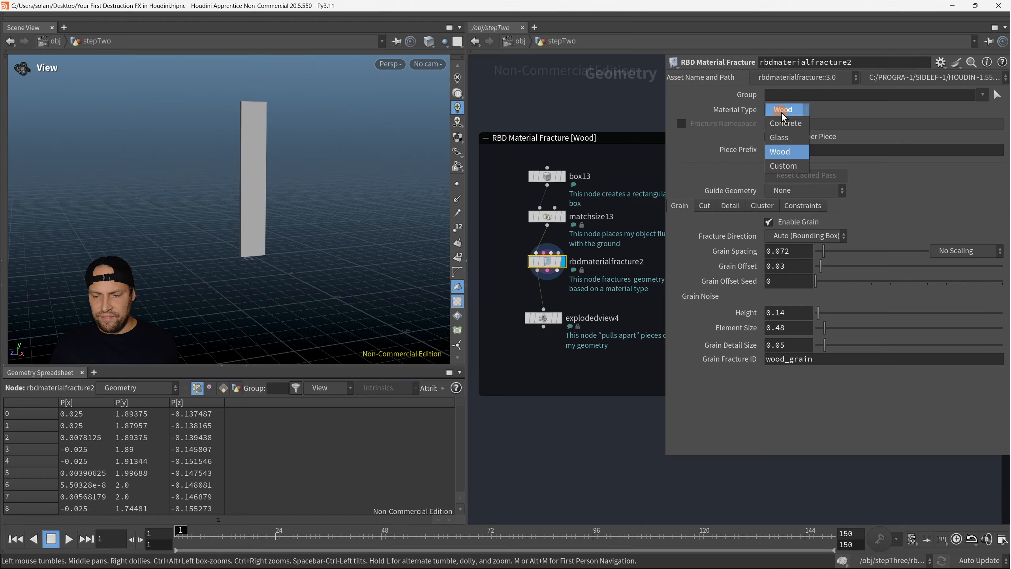
click(785, 148)
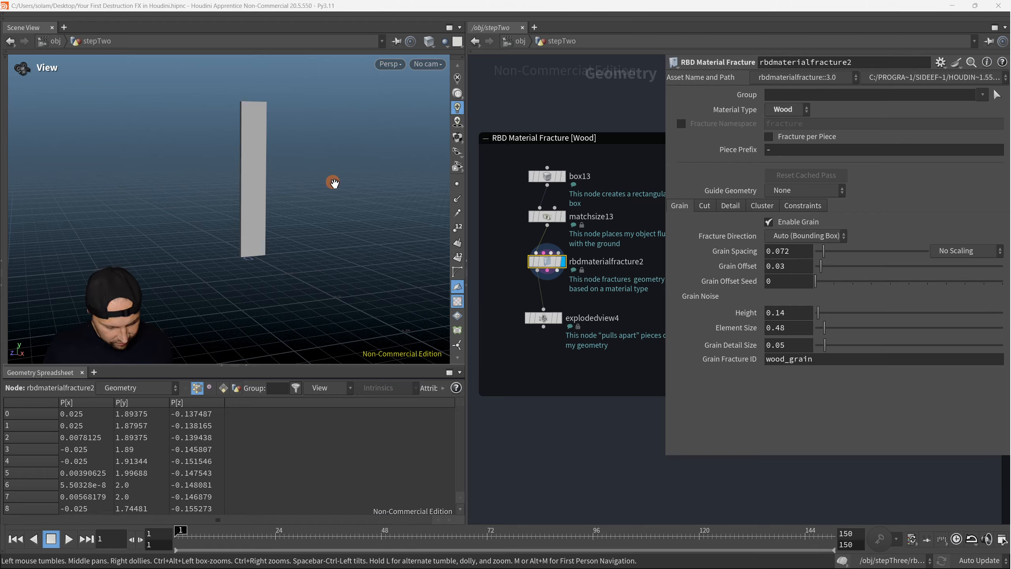
Toggle the viewport's wire-over-shaded display and examine the grain fractures on the wooden plank.
key(shift+w)
mouse_move(289, 176)
mouse_down()
mouse_move(284, 212)
mouse_move(315, 215)
mouse_up()
middle_drag(311, 197, 290, 189)
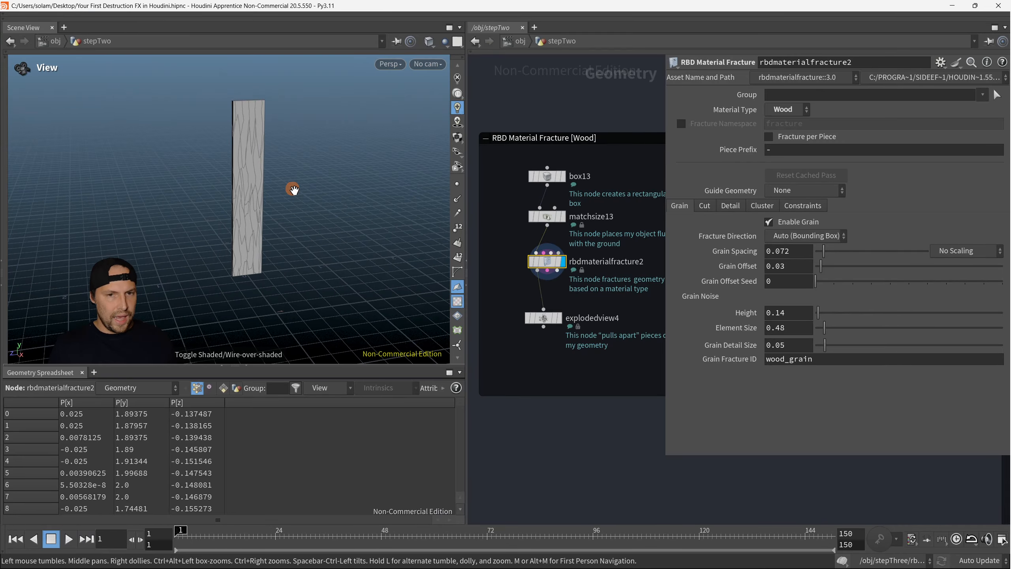
right_drag(267, 184, 318, 176)
key(F8)
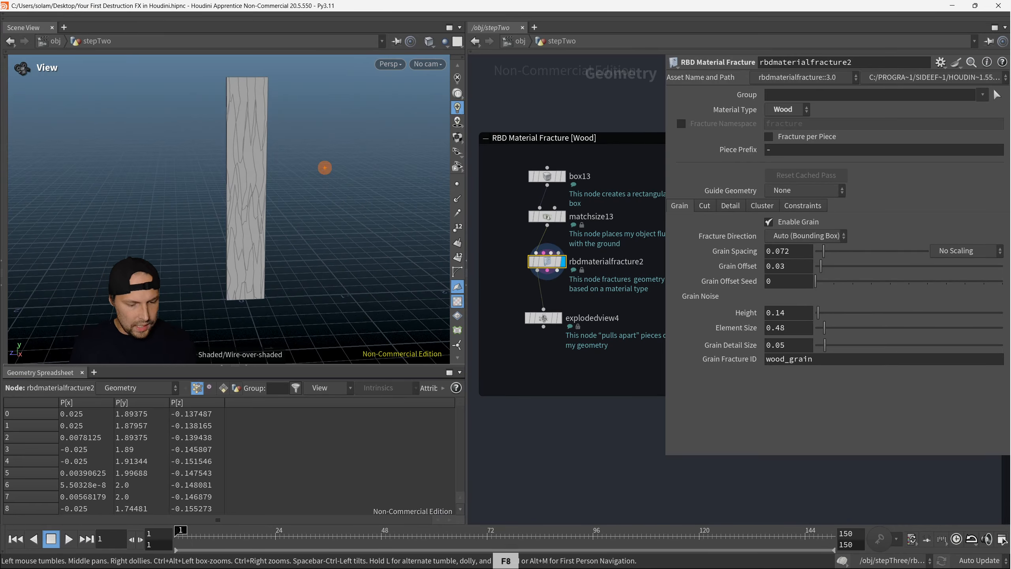
drag(230, 66, 241, 157)
drag(249, 70, 244, 149)
drag(250, 77, 252, 148)
drag(257, 76, 252, 147)
drag(255, 80, 262, 152)
drag(265, 79, 261, 152)
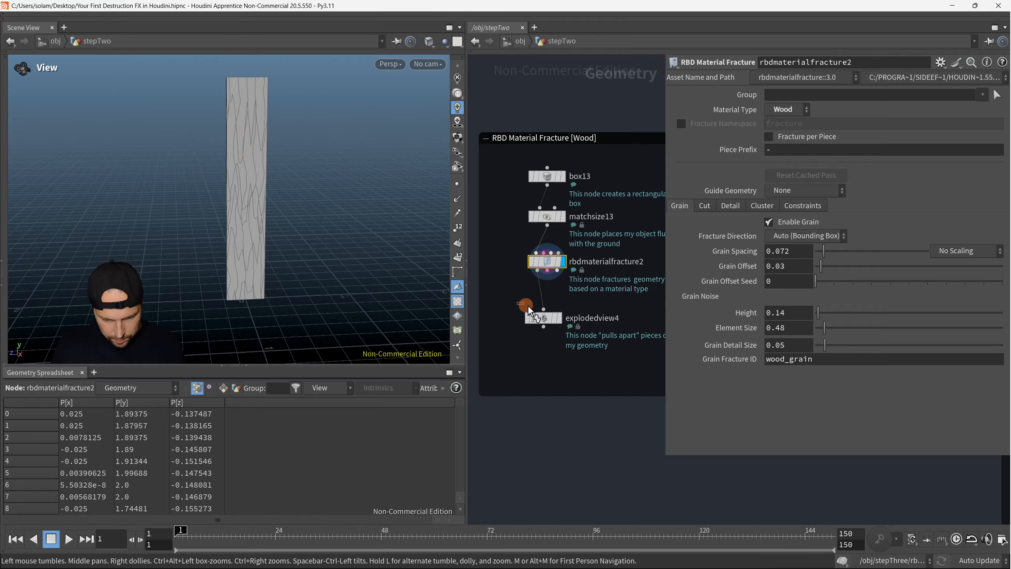
Display explodedview4 and set its Uniform Scale to 0.51 to bring the wood splinters closer together.
key(r)
drag(517, 302, 561, 331)
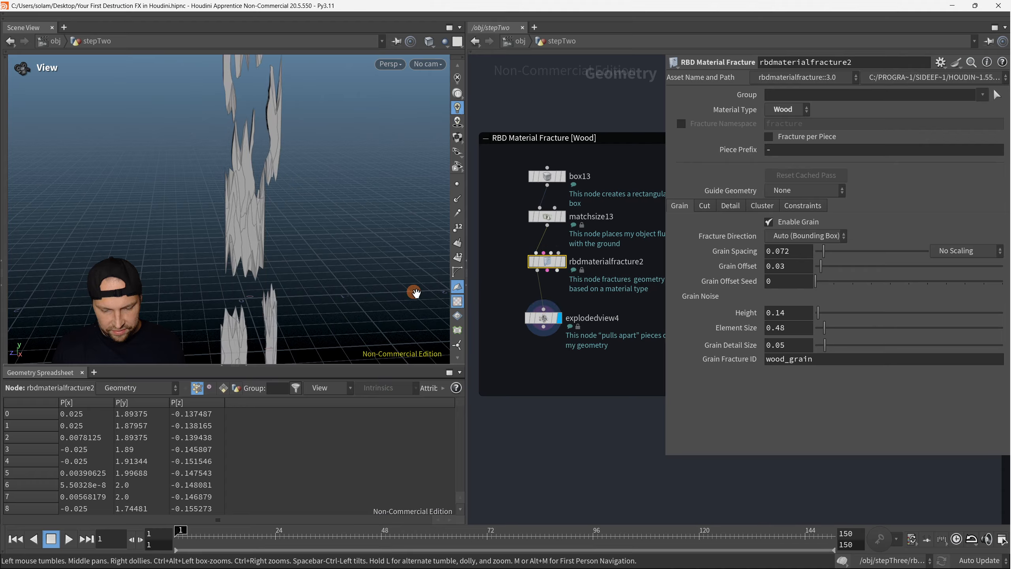
drag(854, 167, 835, 168)
drag(343, 196, 310, 184)
key(F8)
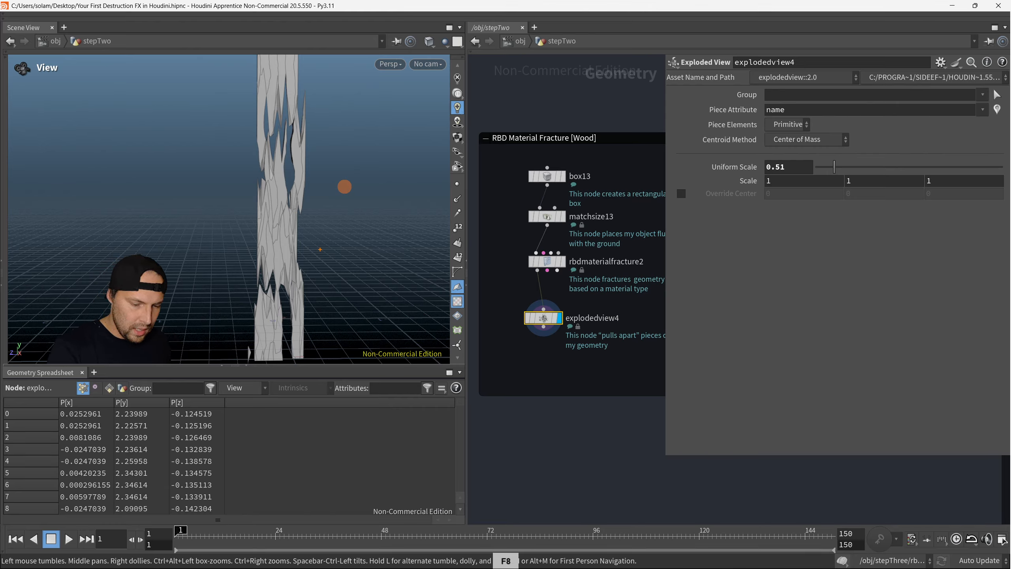
mouse_move(288, 208)
mouse_down()
mouse_move(287, 127)
mouse_move(283, 159)
mouse_move(280, 128)
mouse_move(268, 136)
mouse_up()
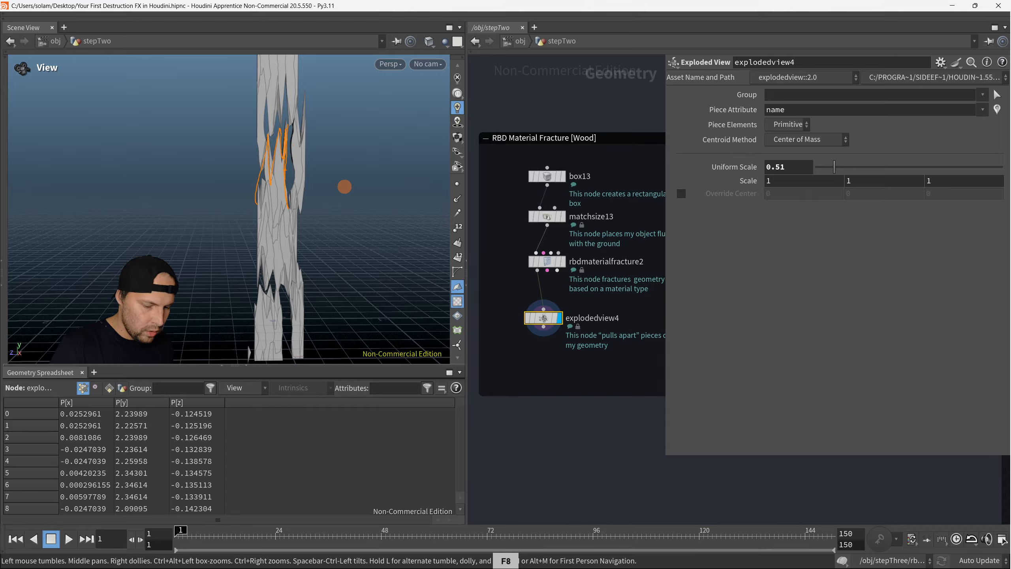
key(Escape)
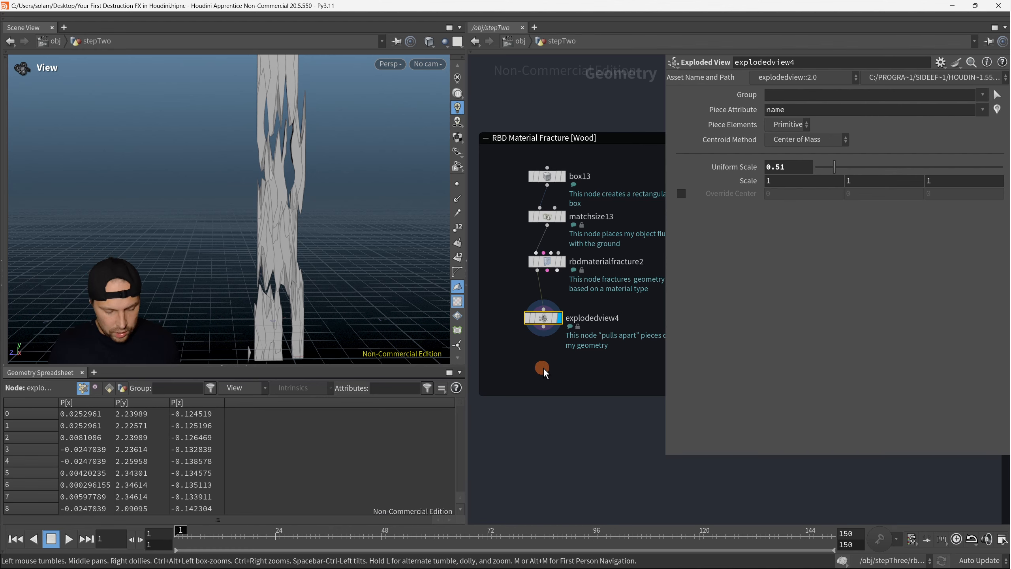
Examine the glass fracture from rbdmaterialfracture3 and switch the display to explodedview5.
scroll(544, 367, down, 2)
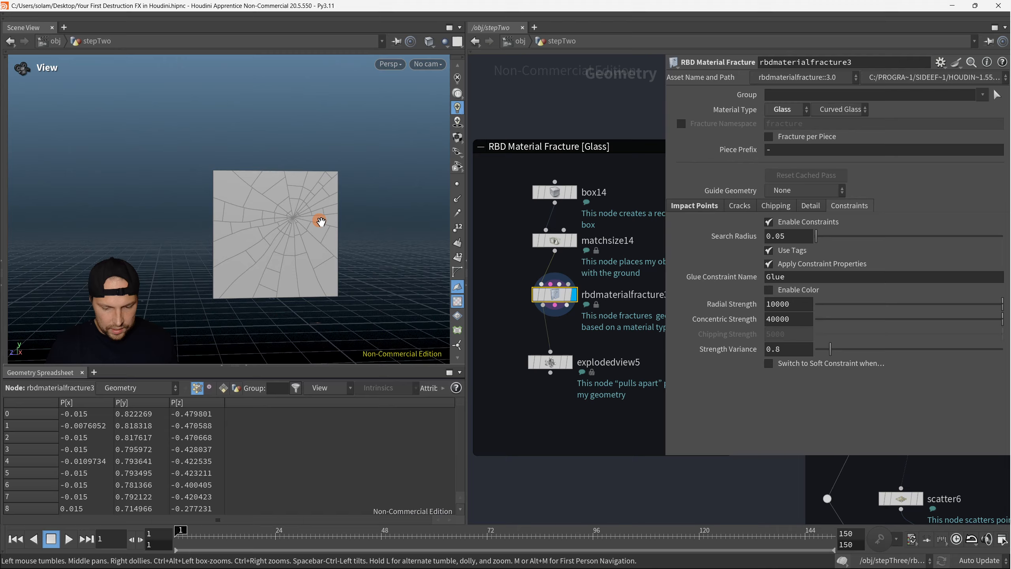
scroll(282, 254, up, 5)
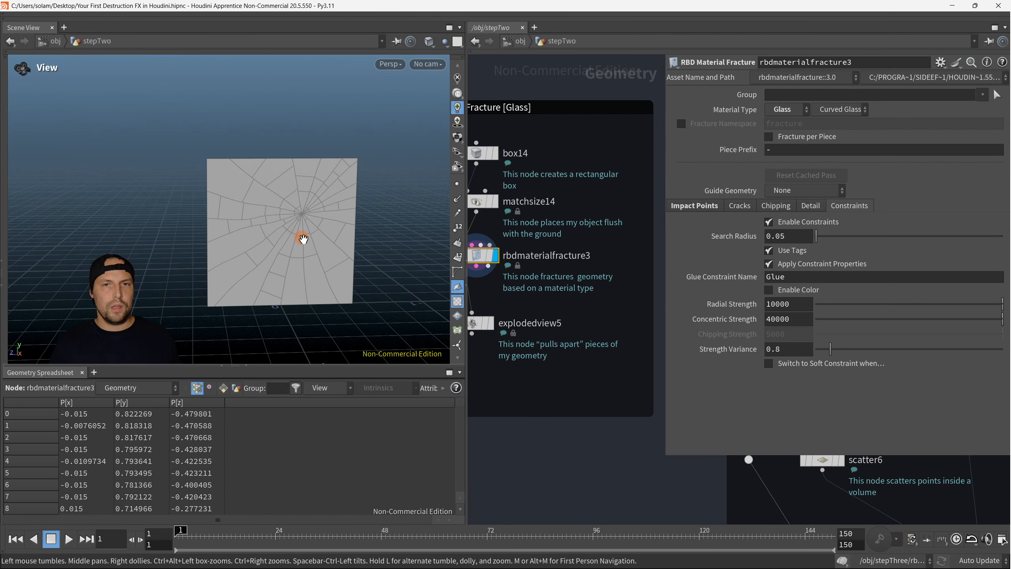
middle_drag(541, 395, 605, 369)
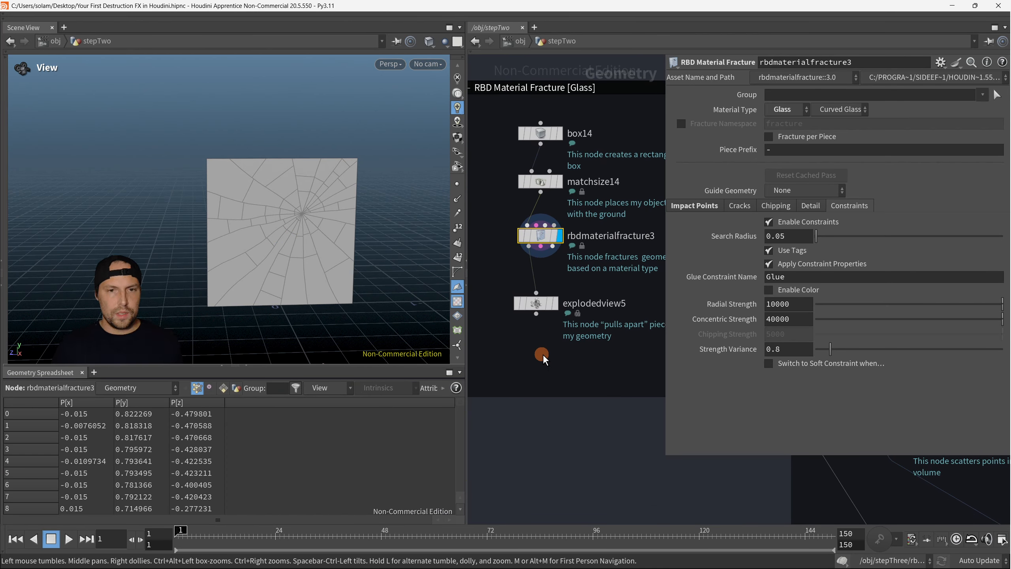
key(r)
drag(535, 356, 517, 302)
scroll(517, 370, down, 2)
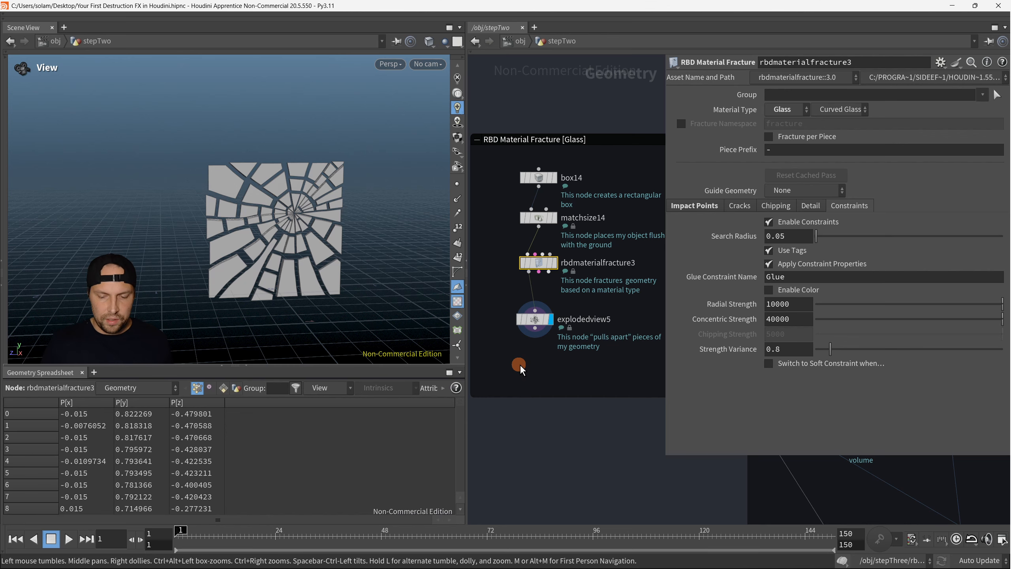
Hide the parameter dialog and bring the RBD Material Fracture [Custom Points] network into view.
key(p)
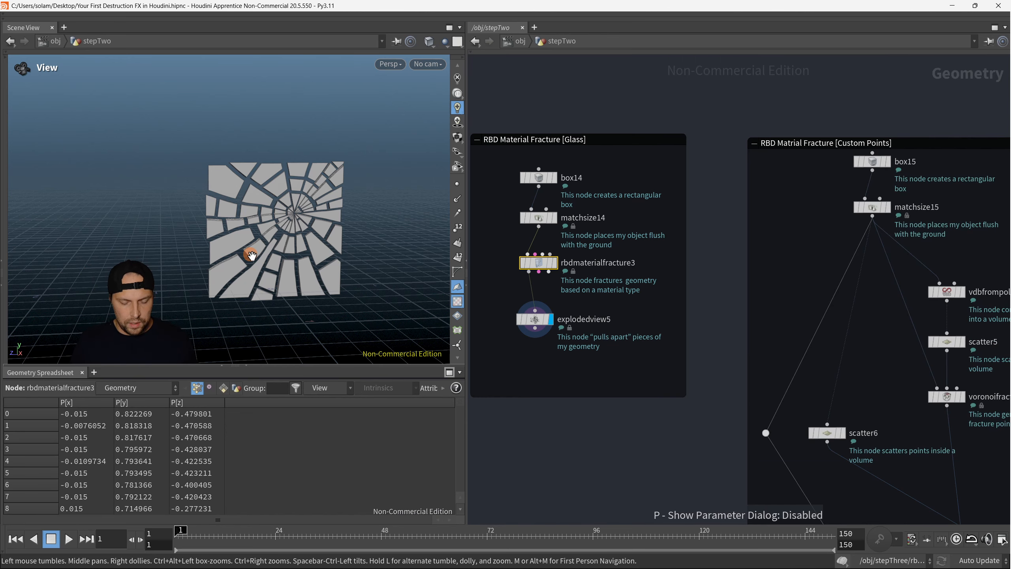
middle_drag(887, 366, 661, 247)
scroll(661, 248, down, 3)
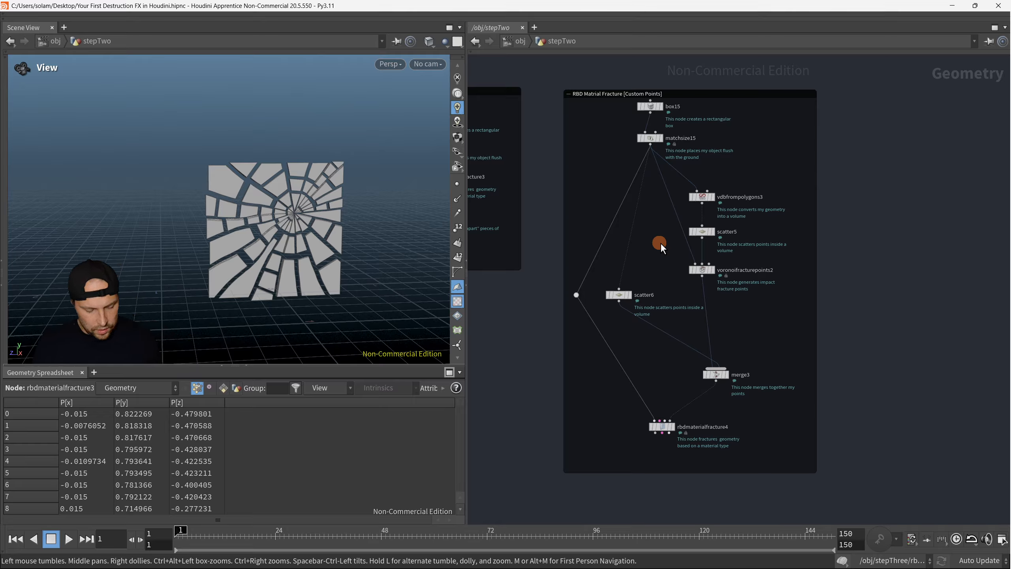
Display matchsize15 to examine the unfractured wall, and switch the display to scatter6's points.
click(661, 138)
scroll(279, 215, down, 5)
drag(274, 199, 298, 215)
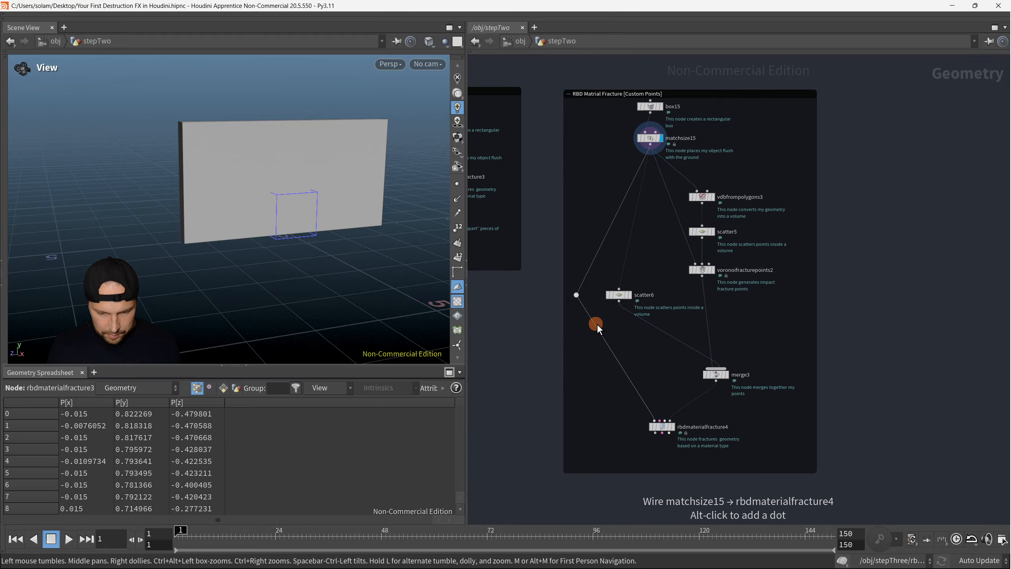
key(r)
drag(610, 306, 636, 280)
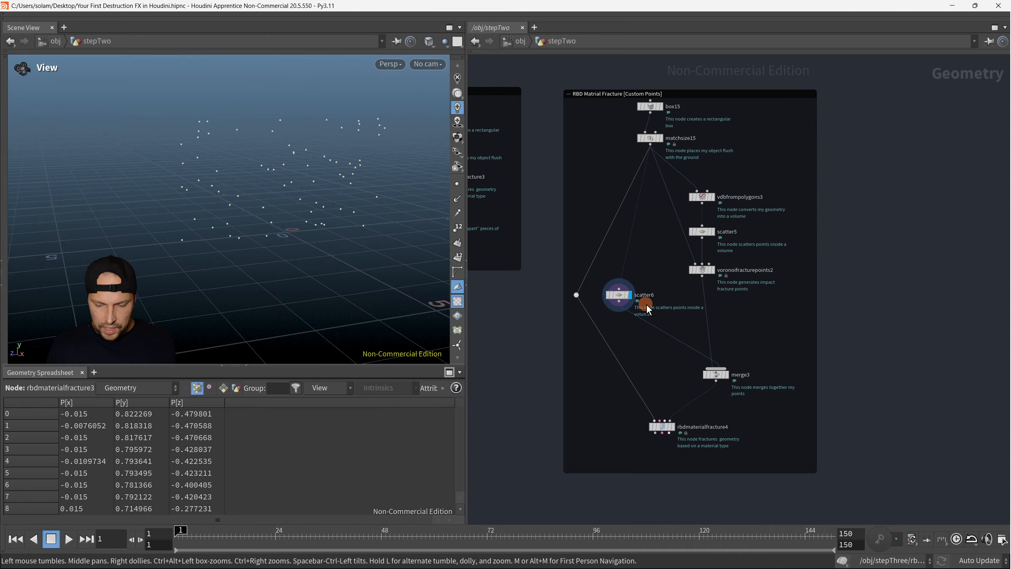
Display the points from voronoifracturepoints2, and switch to merge3 to examine the merged points that feed rbdmaterialfracture4.
drag(294, 204, 404, 227)
click(713, 270)
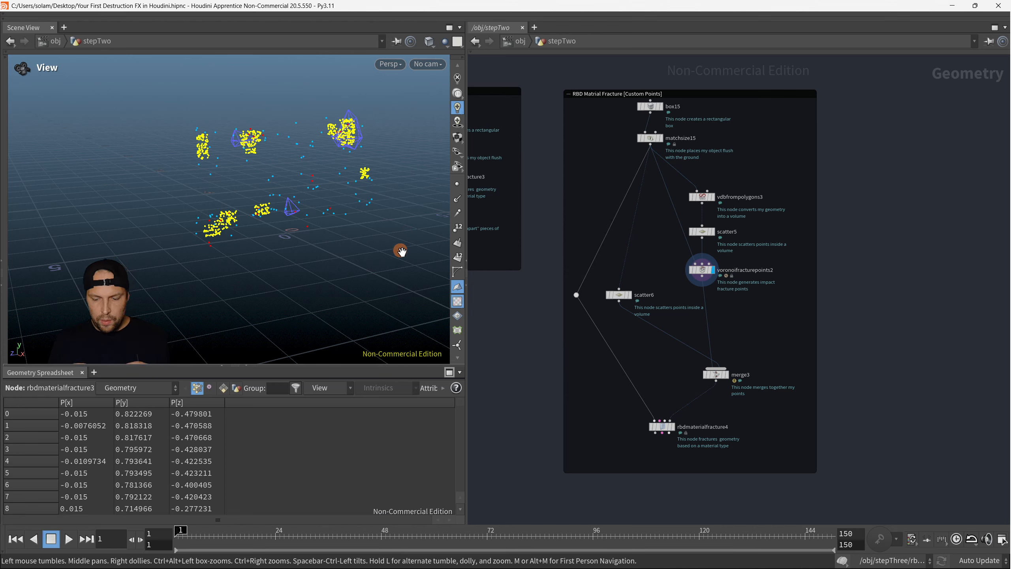
click(726, 374)
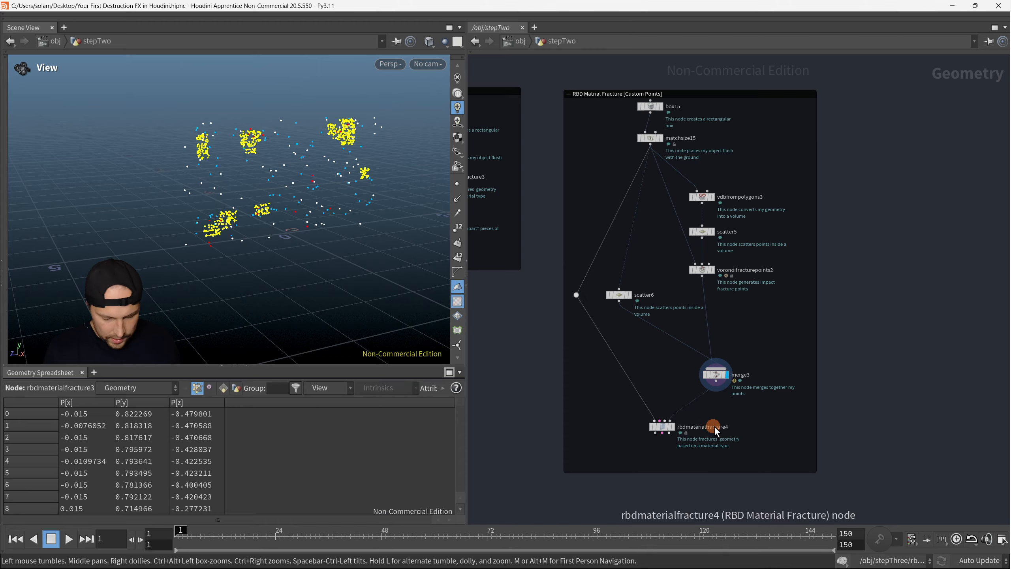
key(F8)
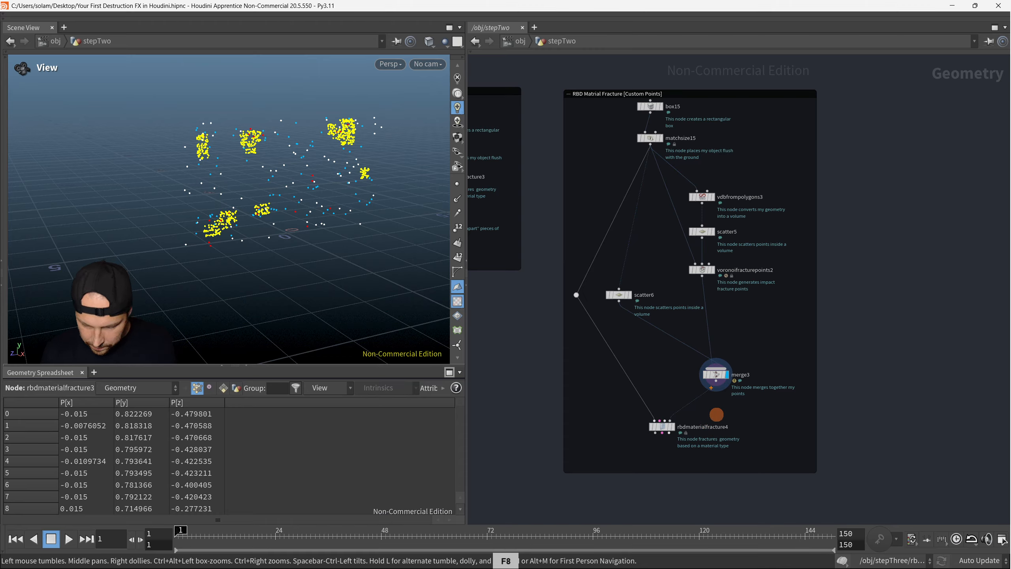
mouse_move(715, 382)
mouse_down()
mouse_move(670, 420)
mouse_move(694, 415)
mouse_up()
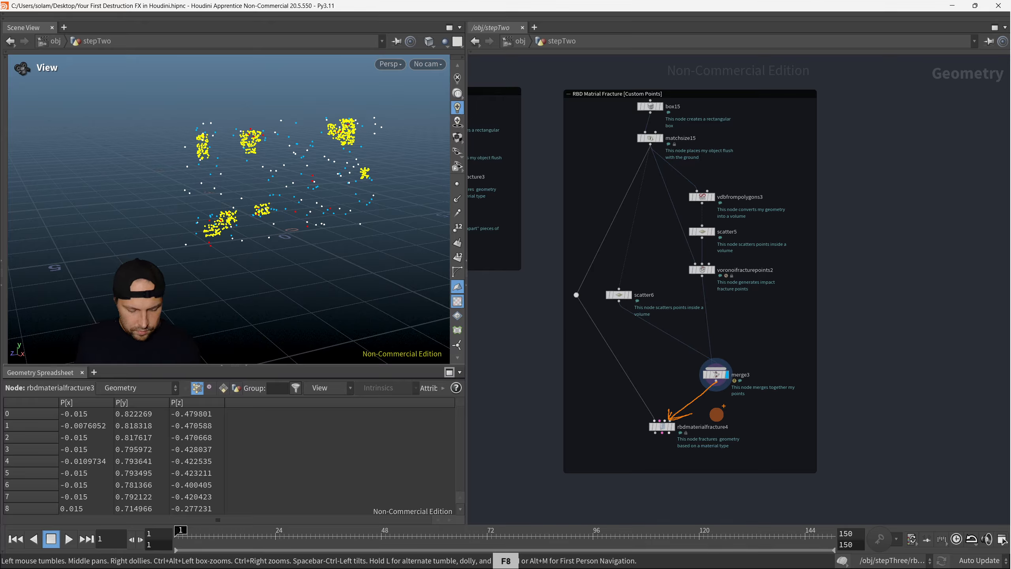
right_click(724, 406)
scroll(728, 457, down, 3)
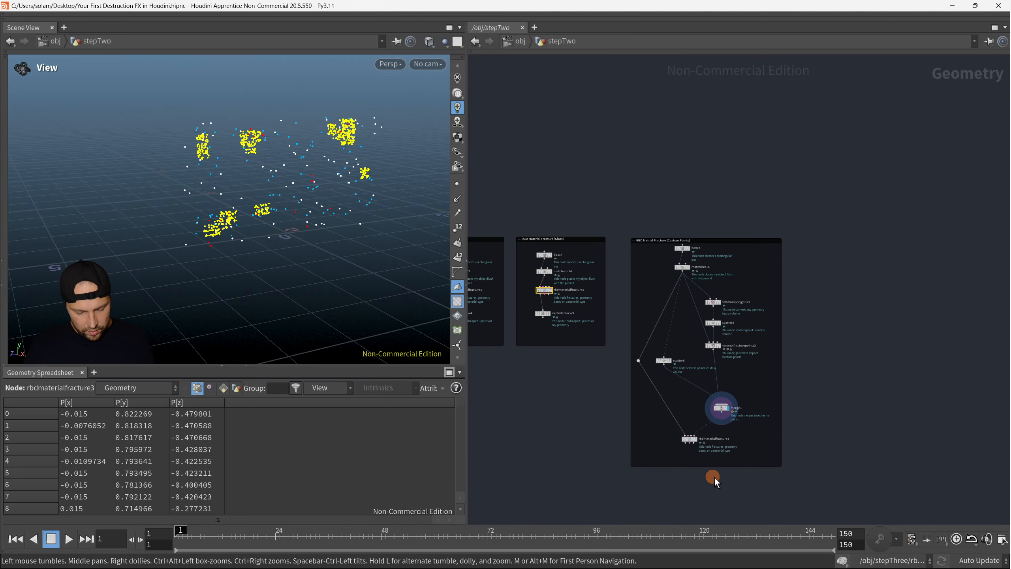
Review rbdmaterialfracture4's Noise Type options with Scatter From set to Volume, and return Scatter From to Attribute.
scroll(678, 456, up, 3)
drag(639, 411, 722, 458)
key(p)
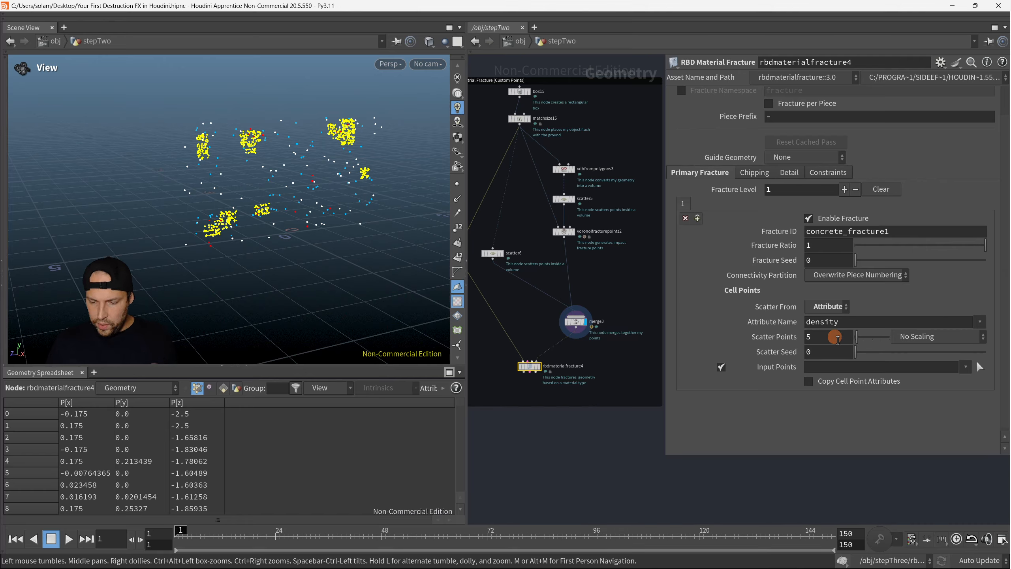
click(826, 306)
click(827, 321)
scroll(827, 358, down, 2)
click(851, 385)
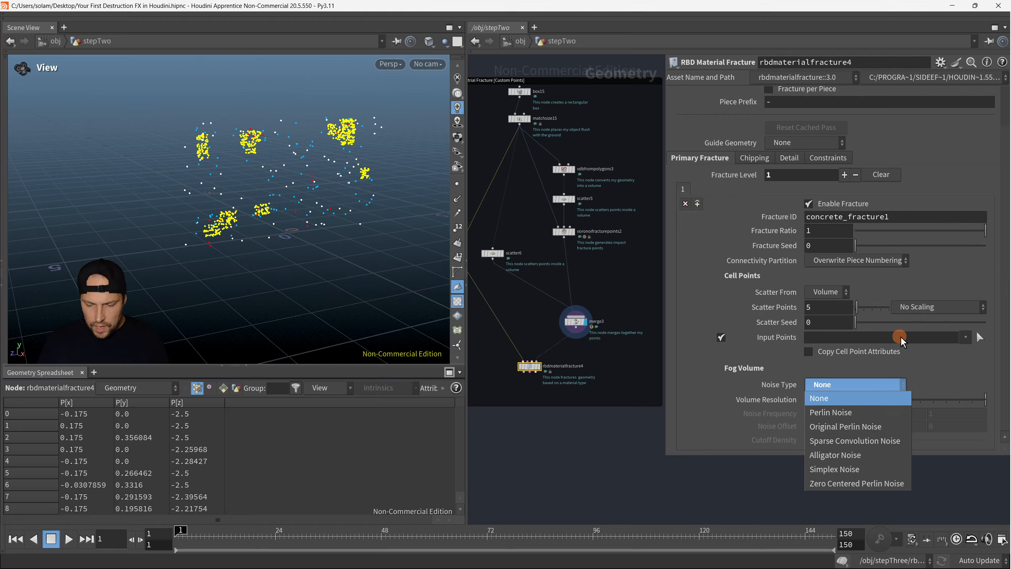
click(875, 382)
click(826, 292)
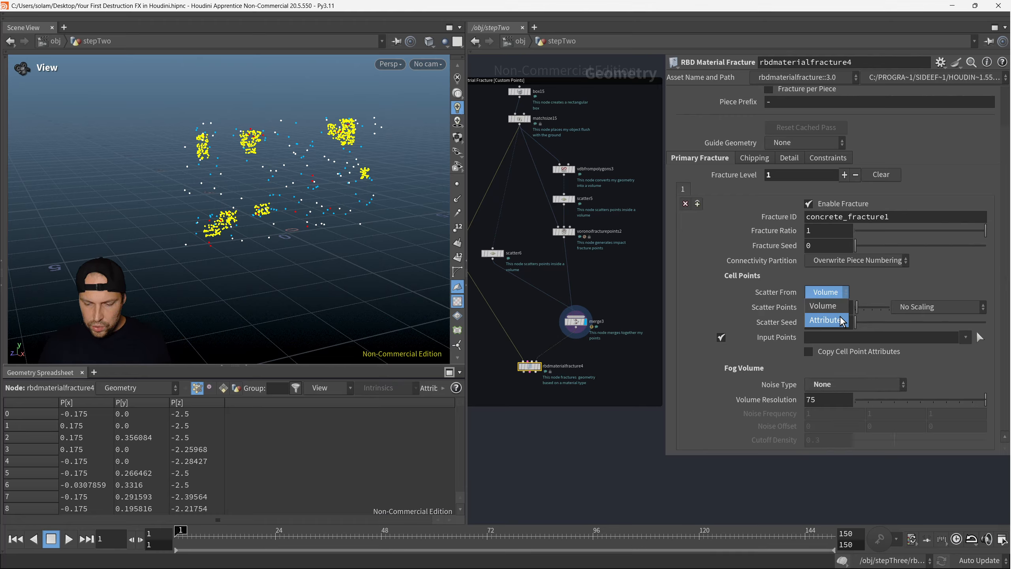
click(845, 330)
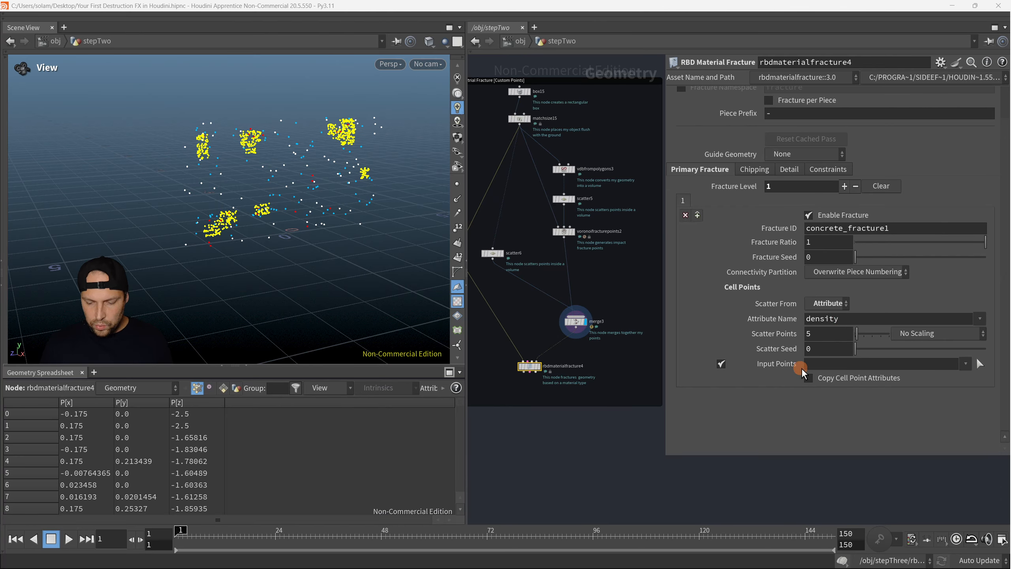
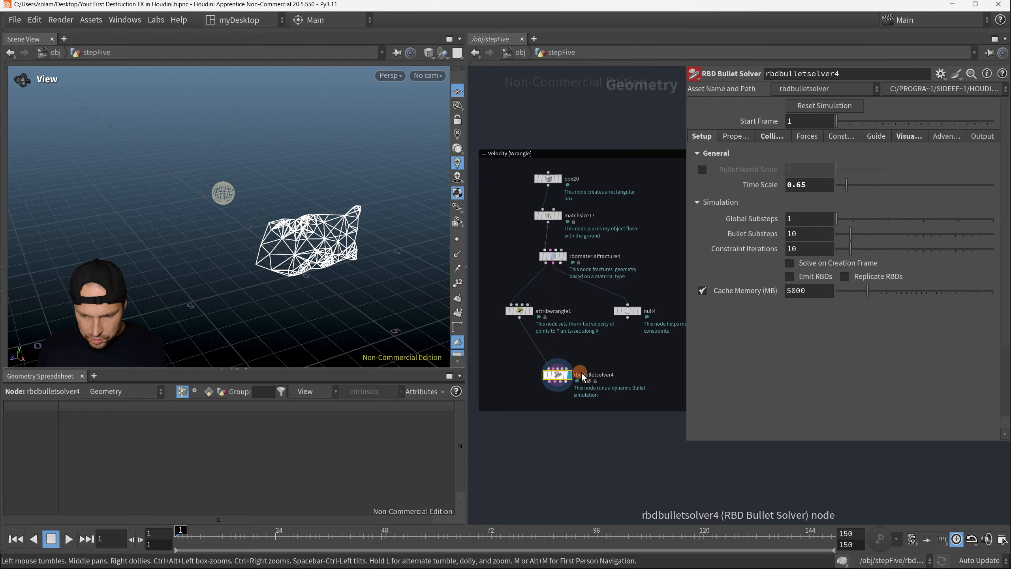
Cut the direct wire from rbdmaterialfracture4 to rbdbulletsolver4 in the Velocity [Wrangle] network.
scroll(574, 336, up, 1)
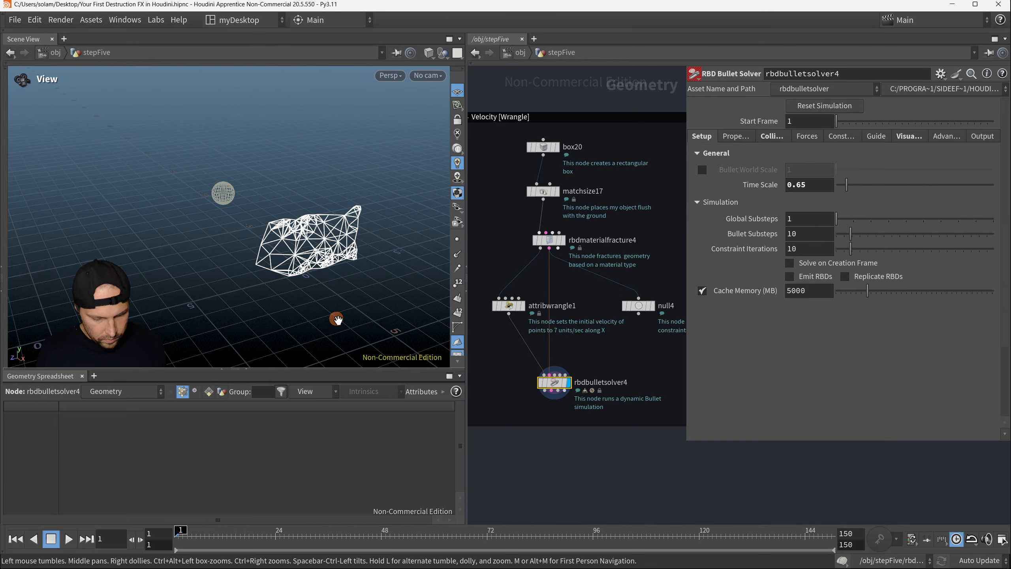
drag(337, 319, 320, 305)
scroll(521, 271, up, 1)
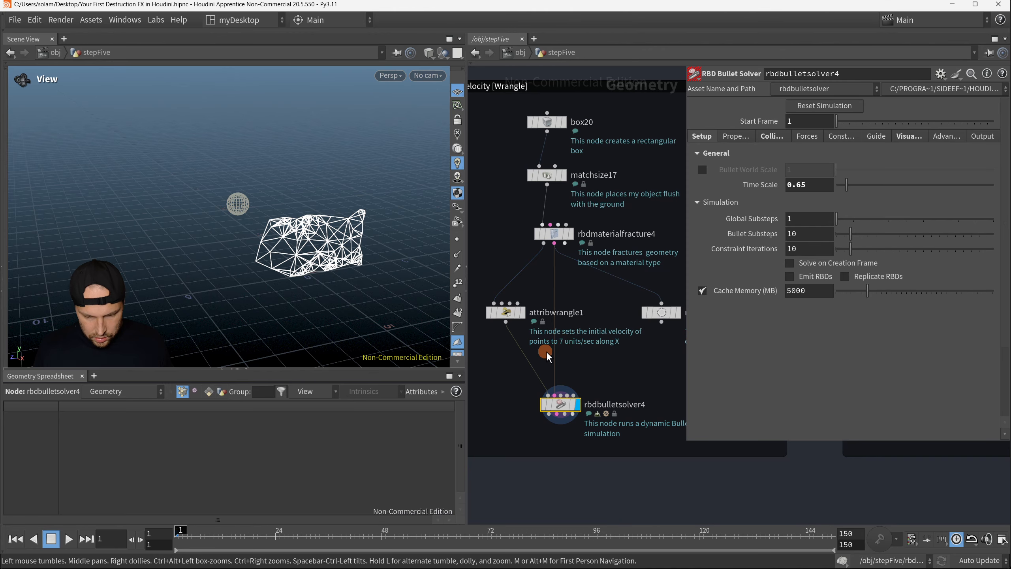
key(y)
drag(540, 353, 562, 355)
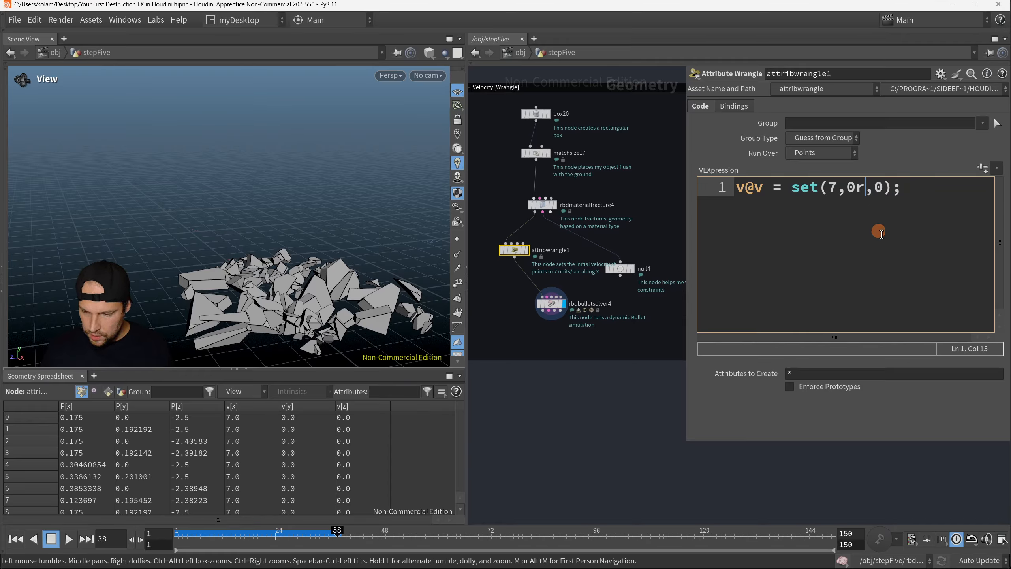
Remove the stray r from attribwrangle1's expression so it reads v@v = set(7,0,0); and hide the parameter dialog.
key(BackSpace)
key(Right)
key(Right)
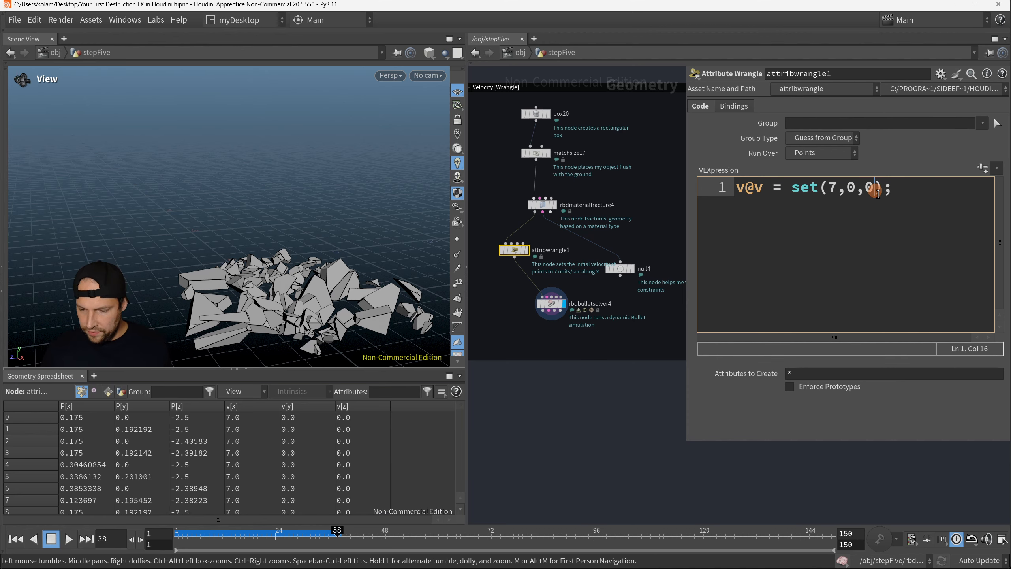
middle_drag(580, 335, 586, 363)
key(p)
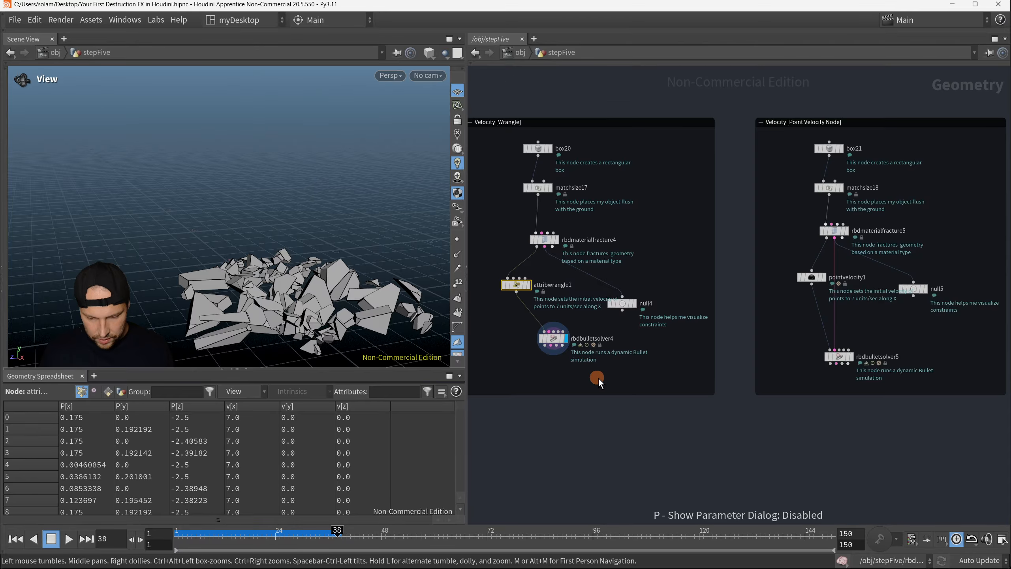
Select rbdbulletsolver4, play its simulation from the first frame, and return to frame 1.
scroll(598, 377, up, 3)
click(656, 331)
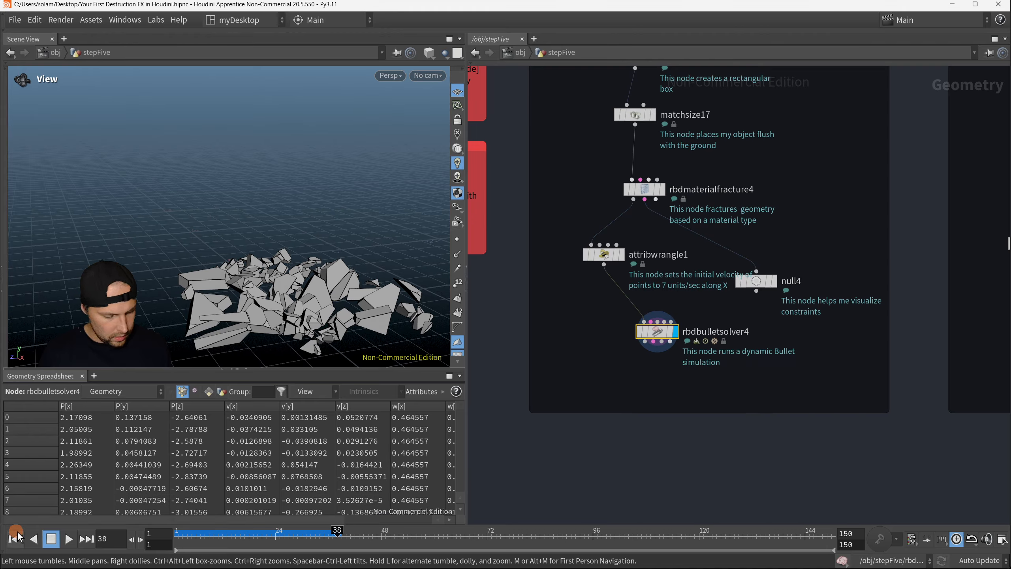
click(15, 538)
click(68, 540)
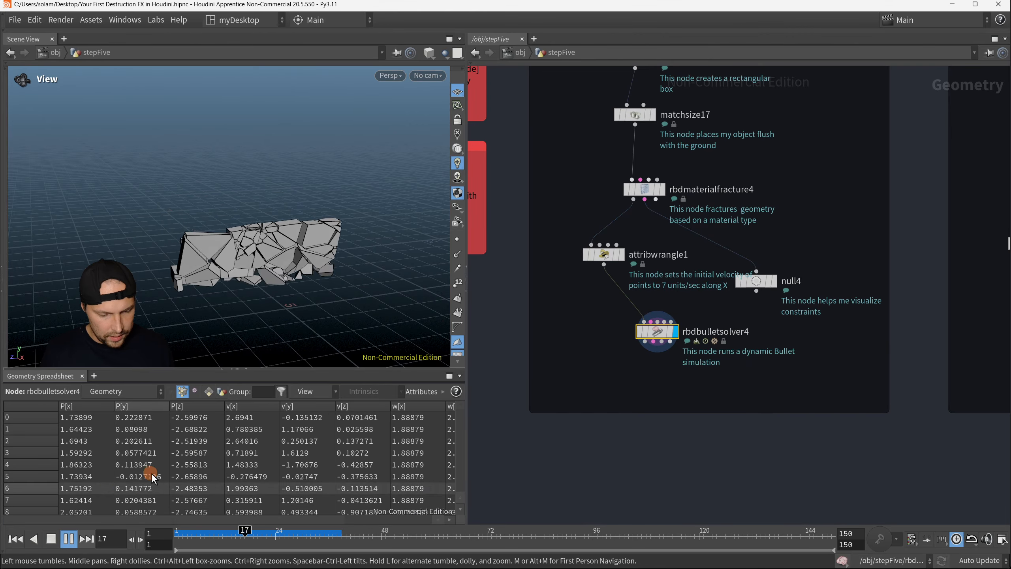
scroll(271, 281, down, 2)
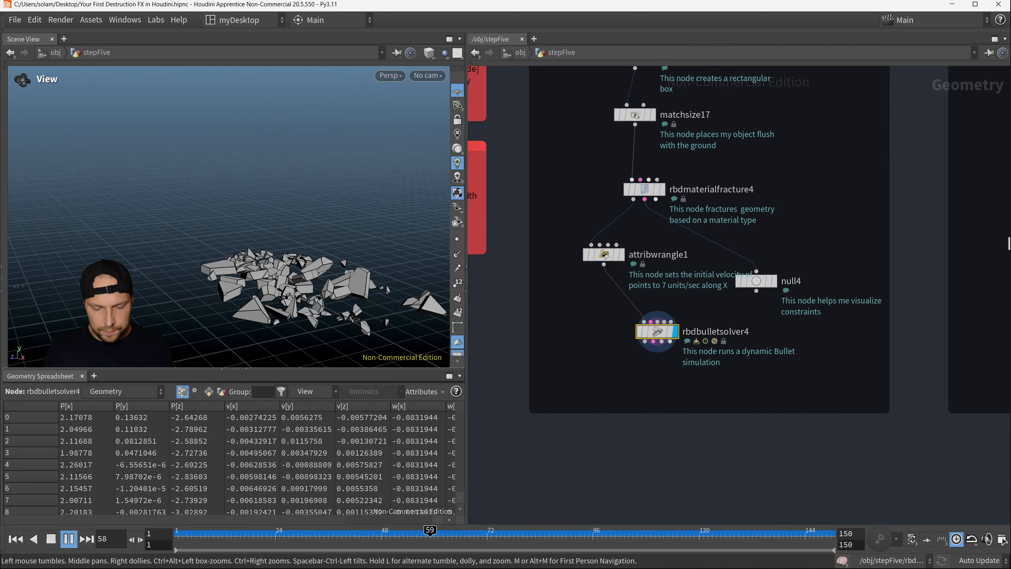
click(68, 538)
click(17, 540)
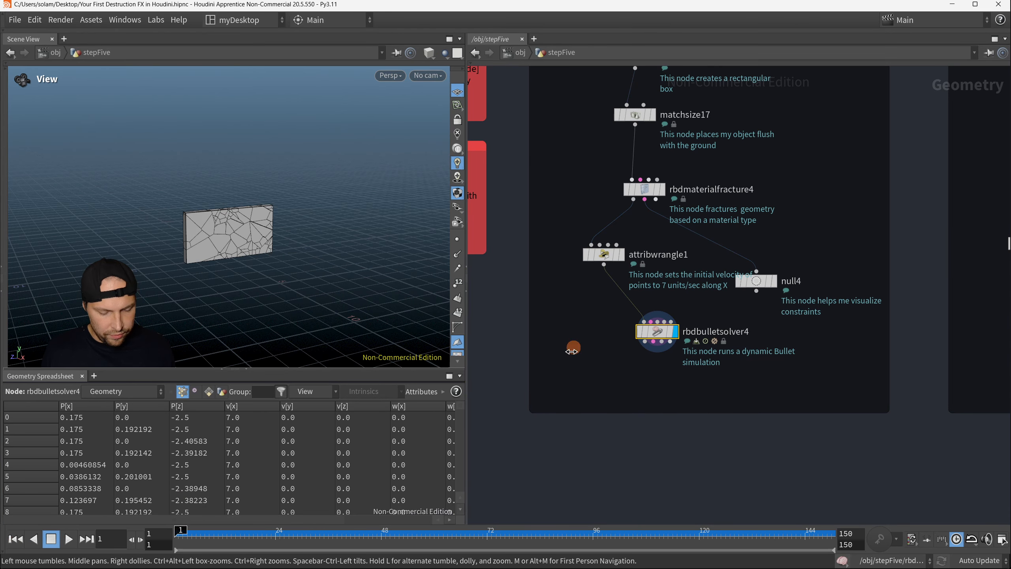
Open attribwrangle1's parameters and highlight its whole VEX expression for review.
middle_drag(828, 271, 805, 305)
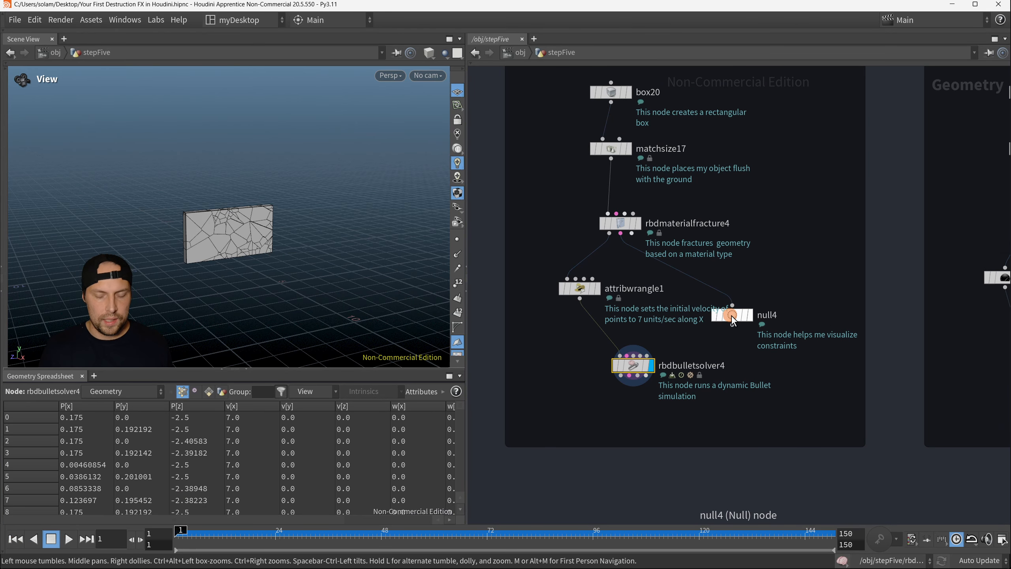
scroll(718, 312, down, 3)
click(603, 294)
key(p)
drag(736, 188, 894, 187)
scroll(591, 339, down, 1)
Hide the parameter dialog and add a Point Velocity node below pointvelocity1 in the Velocity [Point Velocity Node] network.
middle_drag(673, 370, 477, 334)
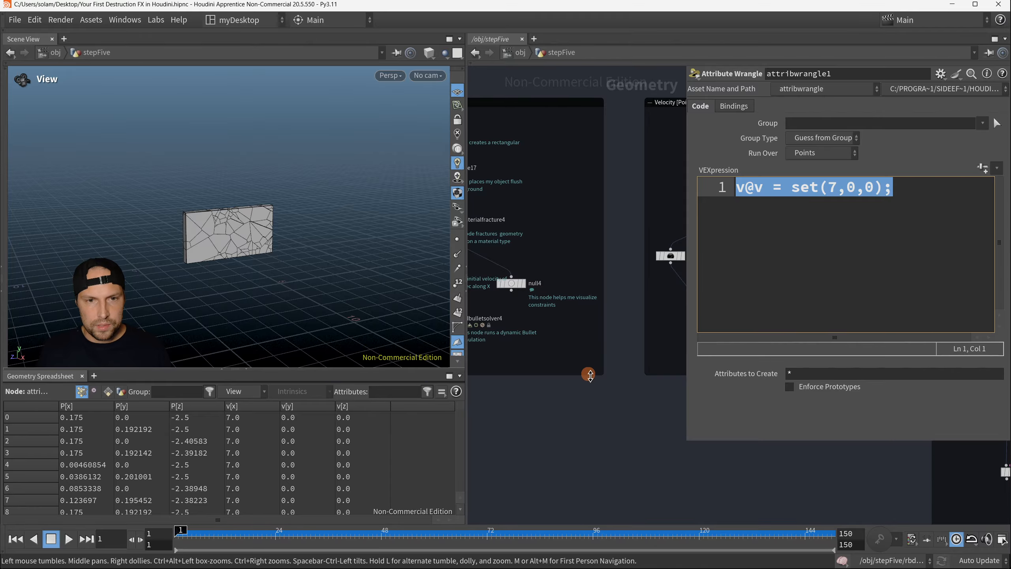
middle_drag(589, 376, 583, 383)
key(p)
middle_drag(625, 337, 549, 357)
scroll(612, 466, up, 3)
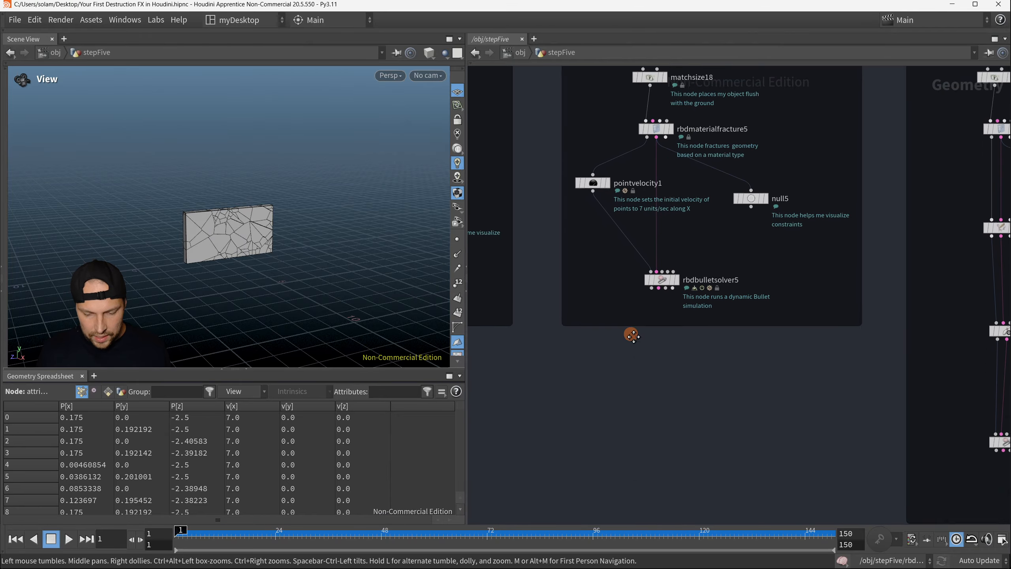
key(Tab)
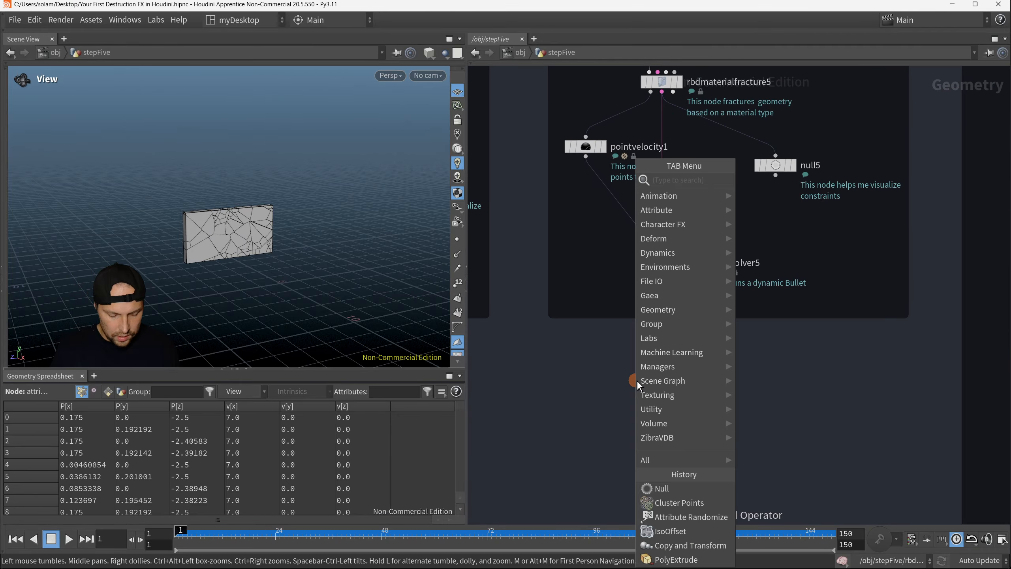
text(pointvelocity)
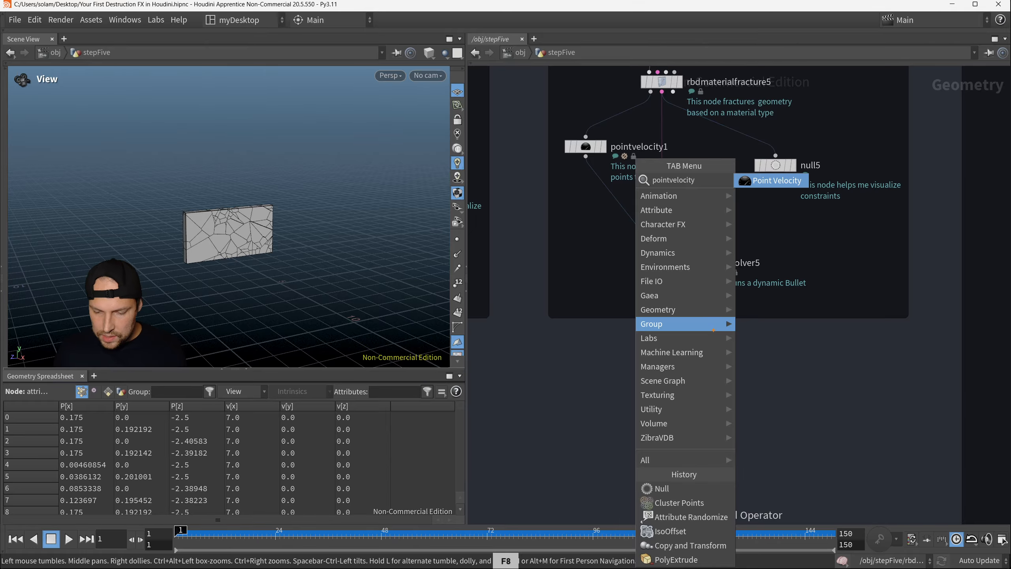
mouse_move(805, 169)
mouse_down()
mouse_move(816, 209)
mouse_move(755, 159)
mouse_up()
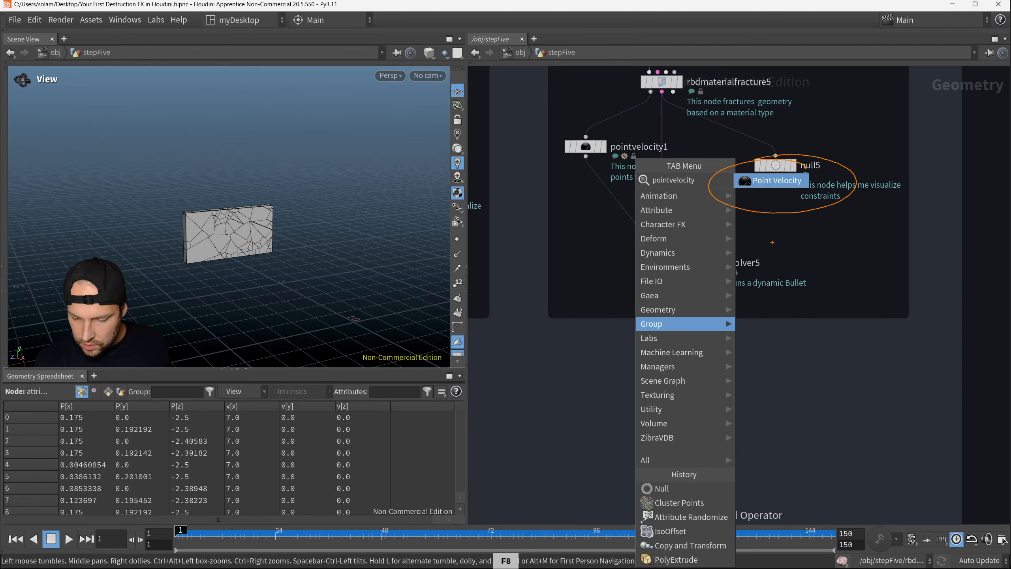
mouse_move(841, 163)
mouse_down()
mouse_move(717, 199)
mouse_move(738, 207)
mouse_up()
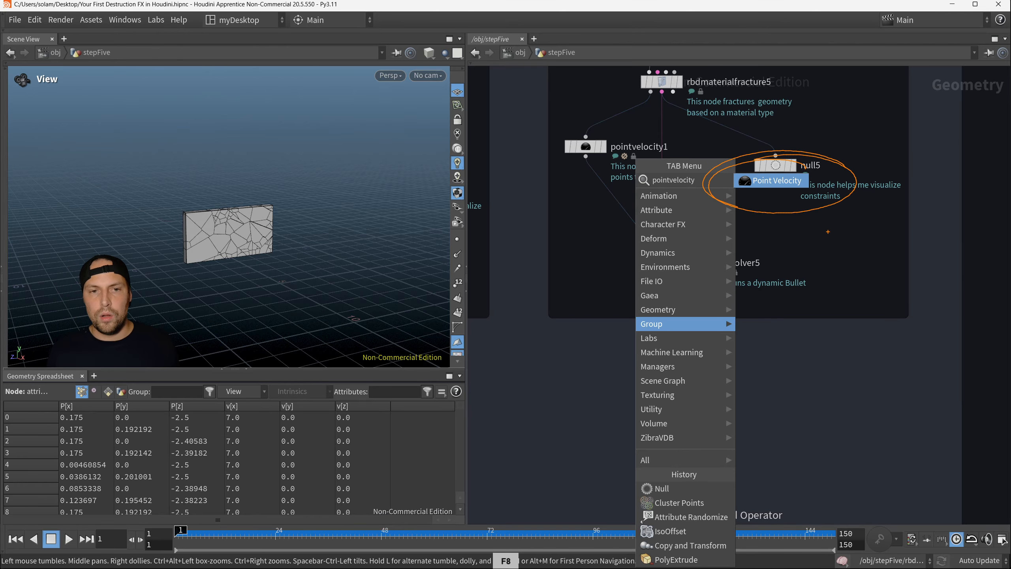
key(Return)
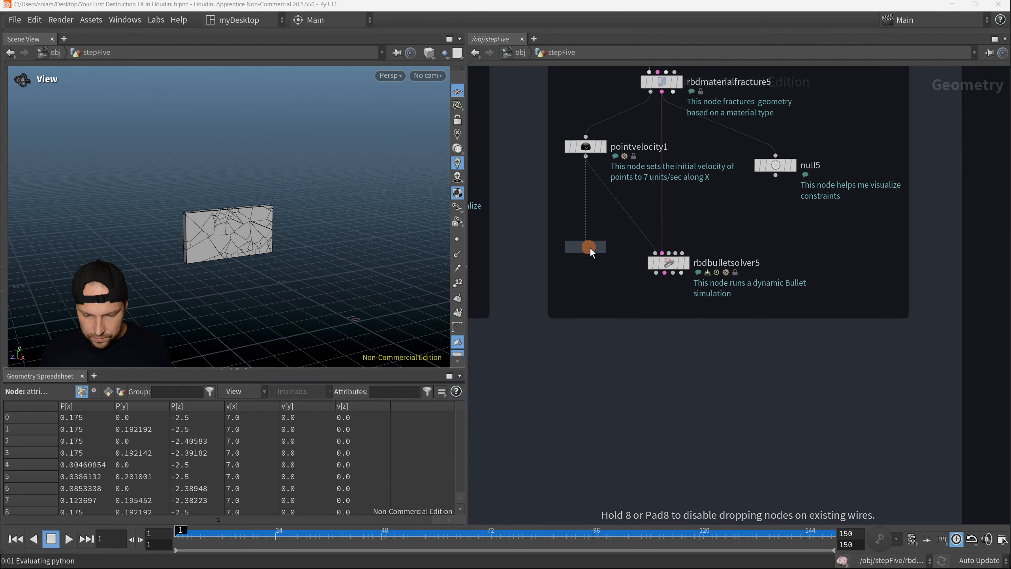
click(591, 221)
Enable Add Velocity in the new Point Velocity node's parameters, and delete the node.
middle_drag(699, 238, 704, 247)
scroll(704, 248, up, 3)
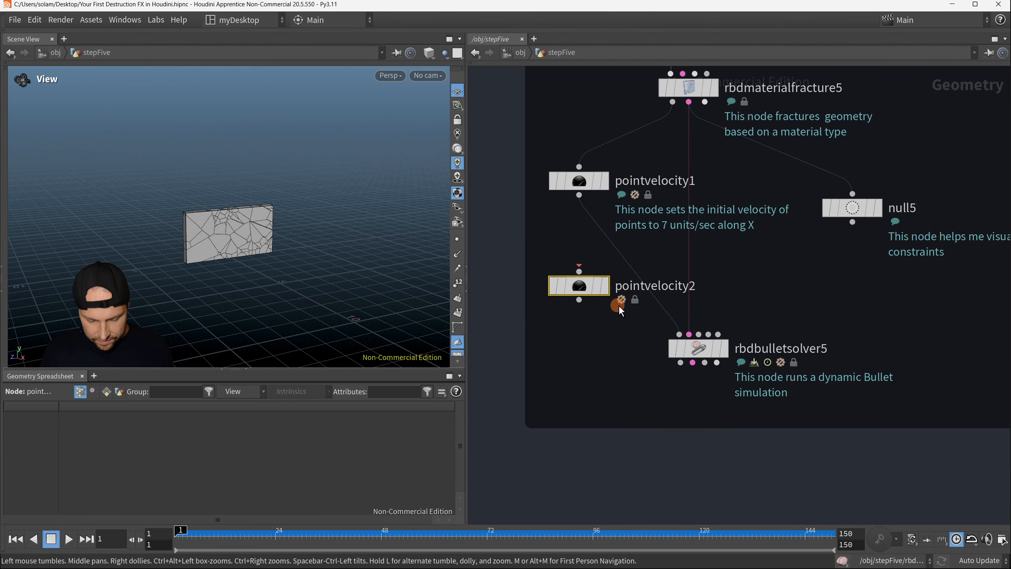
key(p)
drag(559, 245, 610, 305)
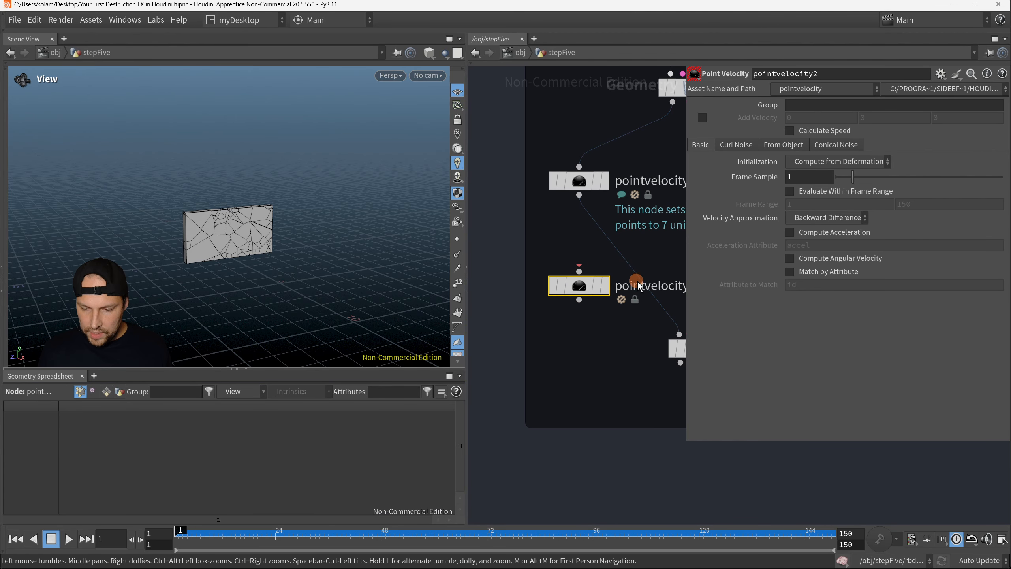
click(700, 121)
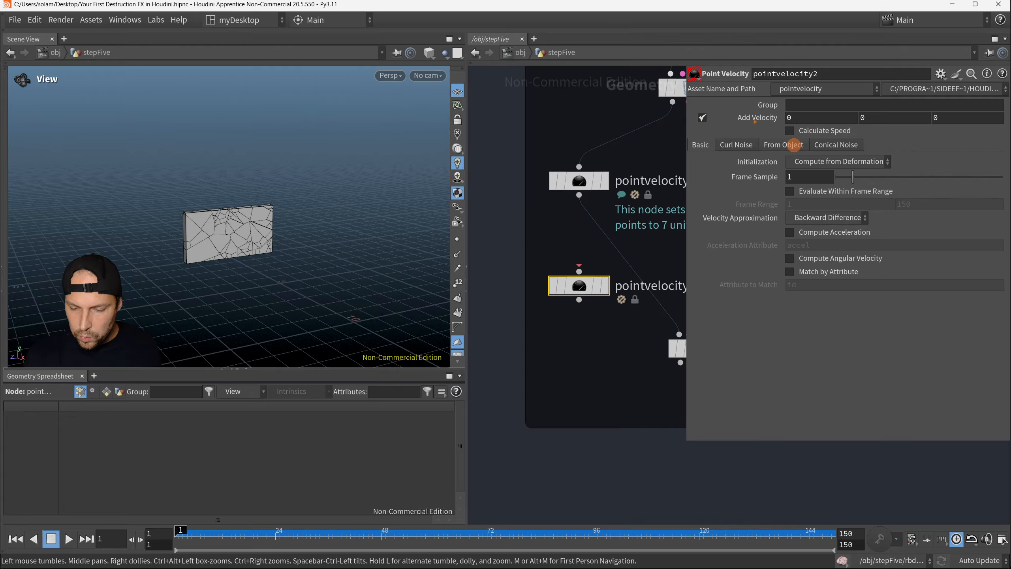
ctrl+drag(730, 98, 850, 134)
key(alt+x)
Open pointvelocity1's parameters and examine the X component of its Add Velocity setting.
scroll(504, 345, down, 4)
click(545, 259)
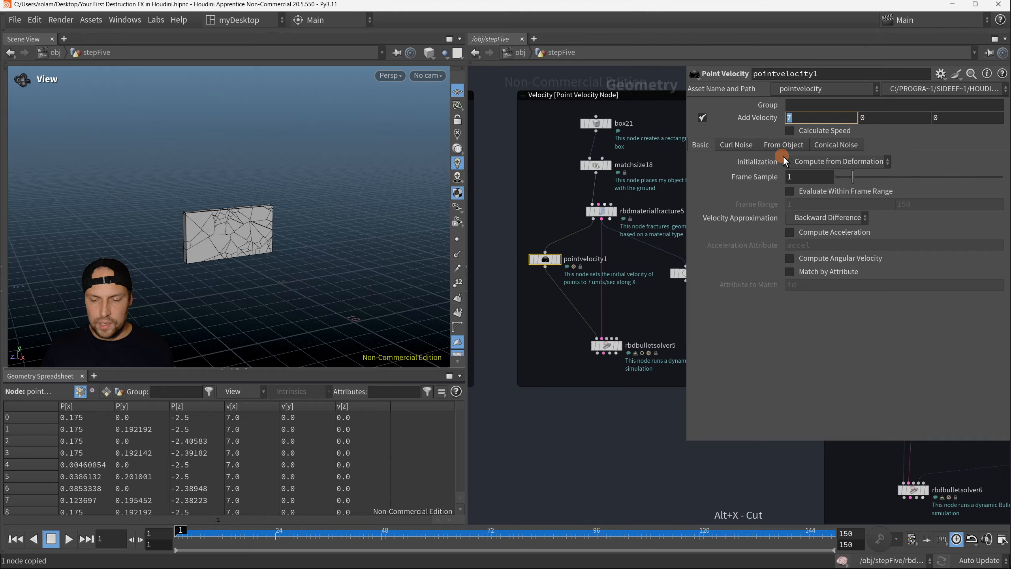
click(794, 119)
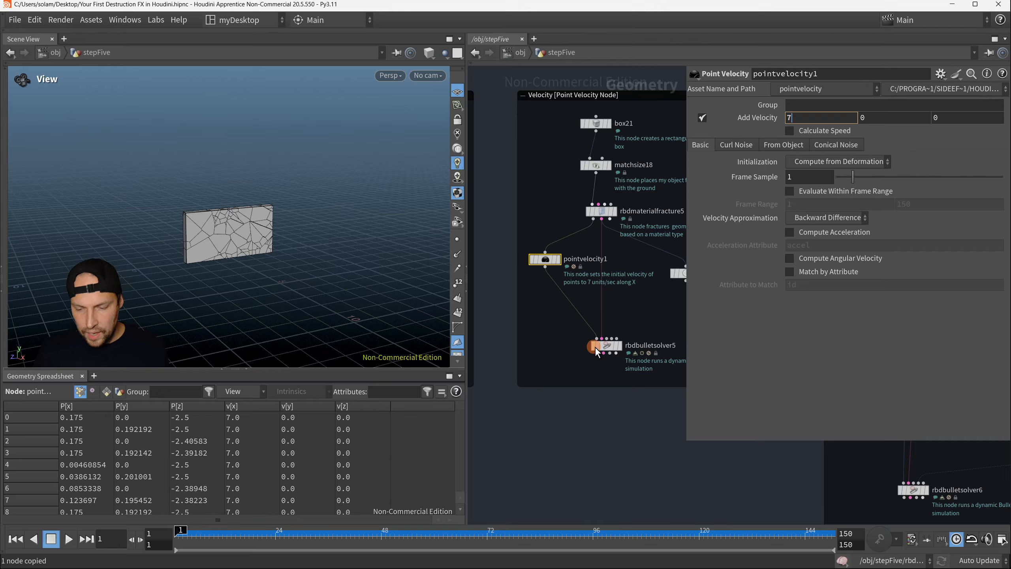
Display rbdbulletsolver5 and play its simulation from the first frame.
text(r)
drag(566, 327, 605, 343)
drag(545, 348, 608, 353)
key(r)
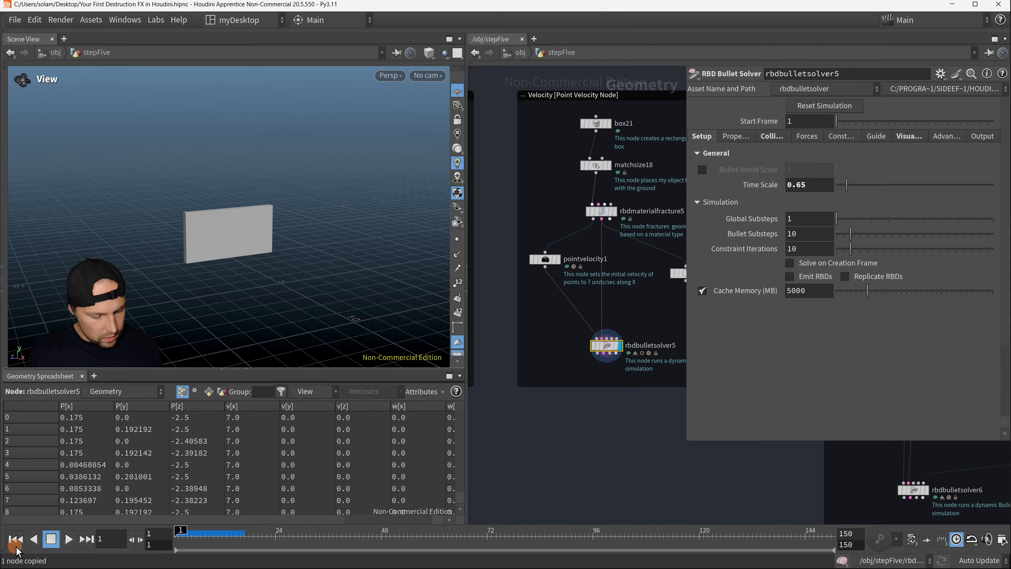
click(70, 540)
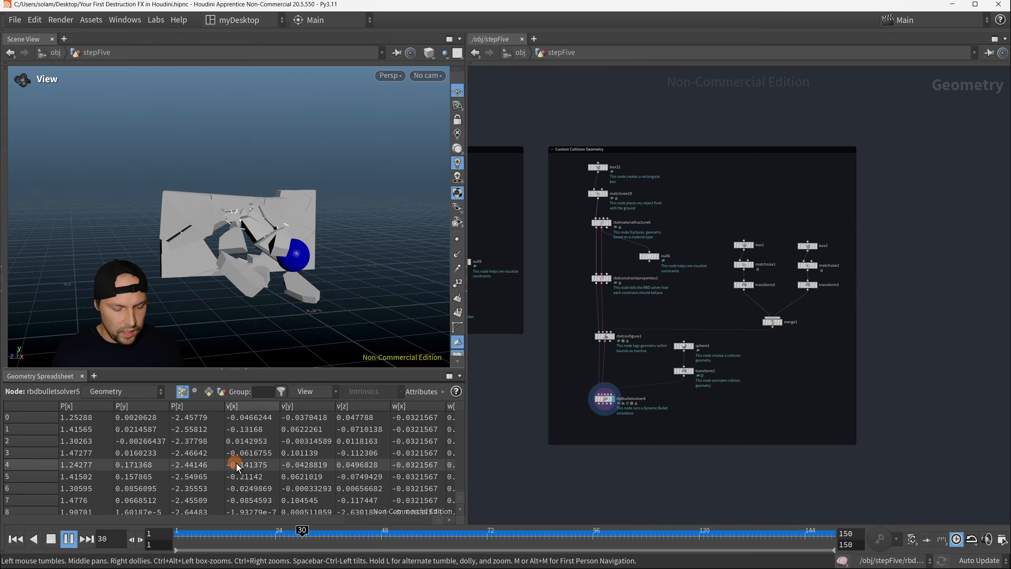
Display rbdmaterialfracture6 in the Custom Collision Geometry network to examine the fractured wall.
click(592, 219)
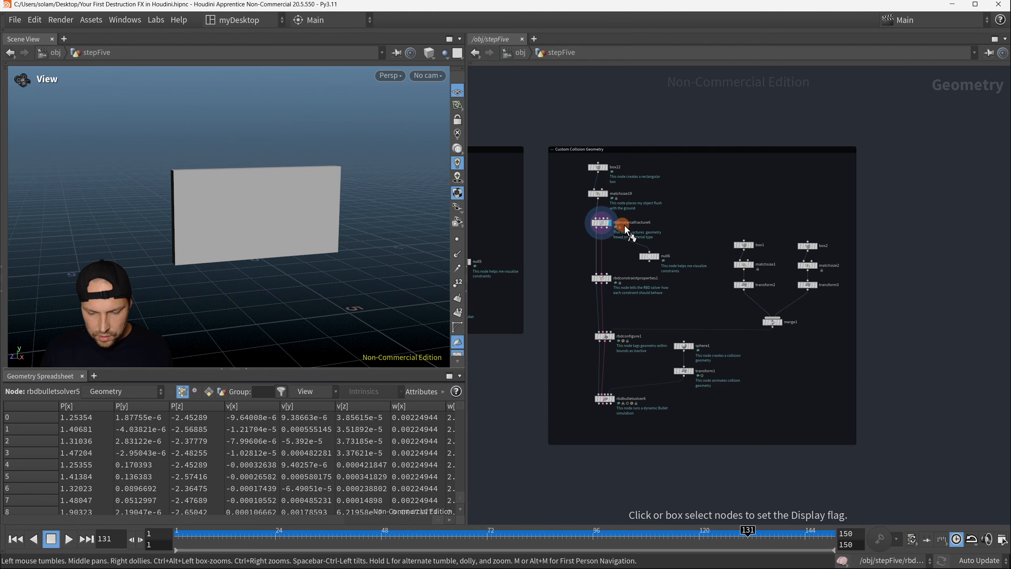
Switch the viewport to wire-over-shaded display, and set the display flag on rbdconstraintproperties1.
key(shift+w)
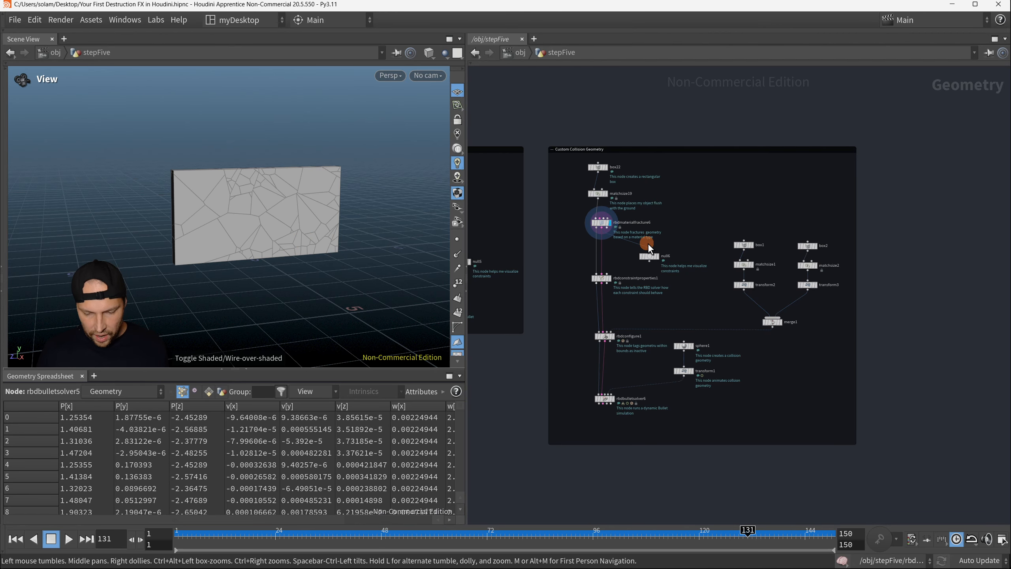
scroll(581, 270, up, 3)
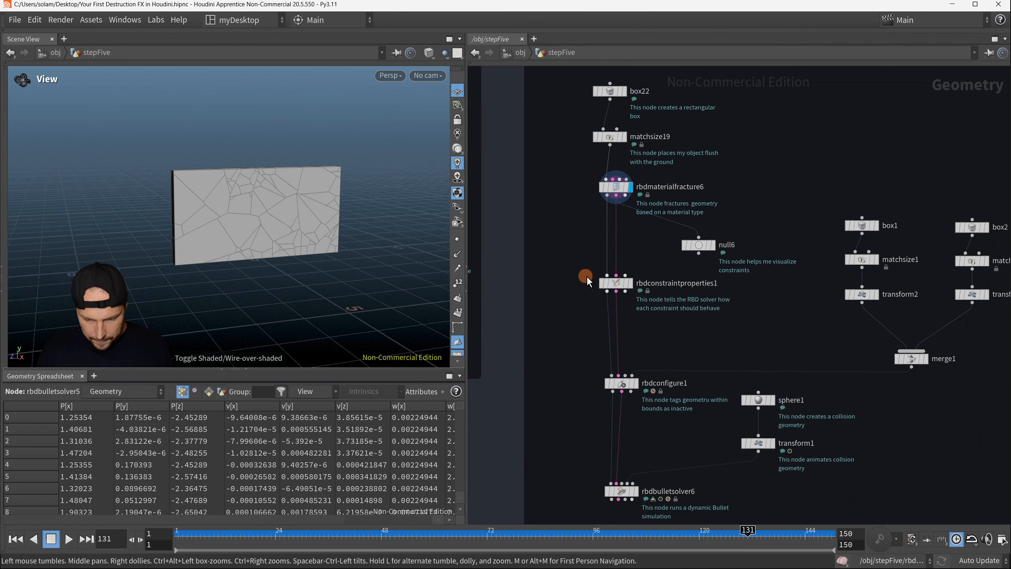
key(r)
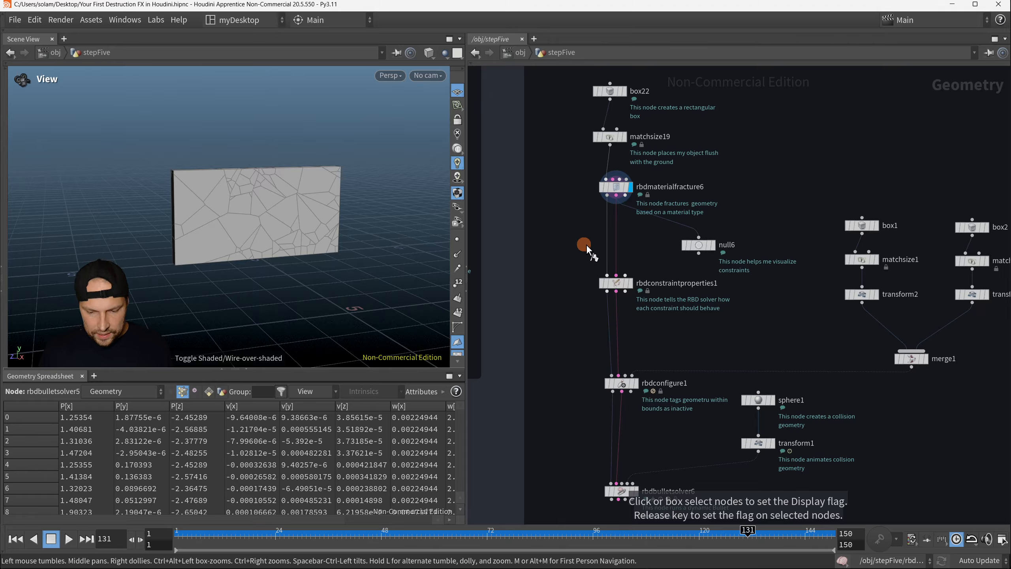
key(r)
drag(574, 250, 653, 323)
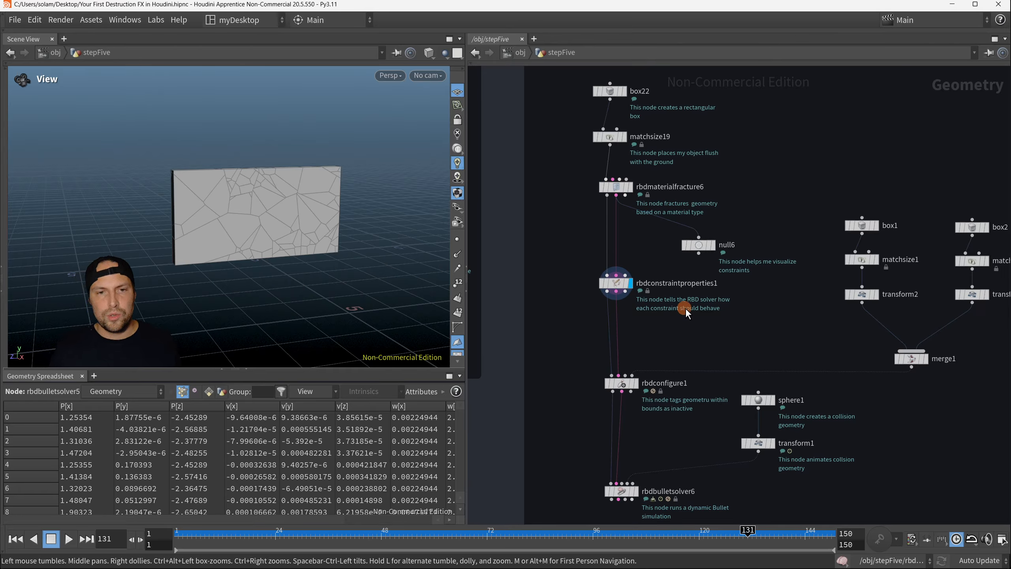
Add a Null node wired to the constraints output of rbdconstraintproperties1 and display it in the viewport.
key(Tab)
text(null)
key(Return)
click(665, 339)
drag(616, 291, 665, 331)
key(p)
drag(314, 229, 338, 232)
Examine the displayed constraint network, and delete the null node below rbdconstraintproperties1.
key(F8)
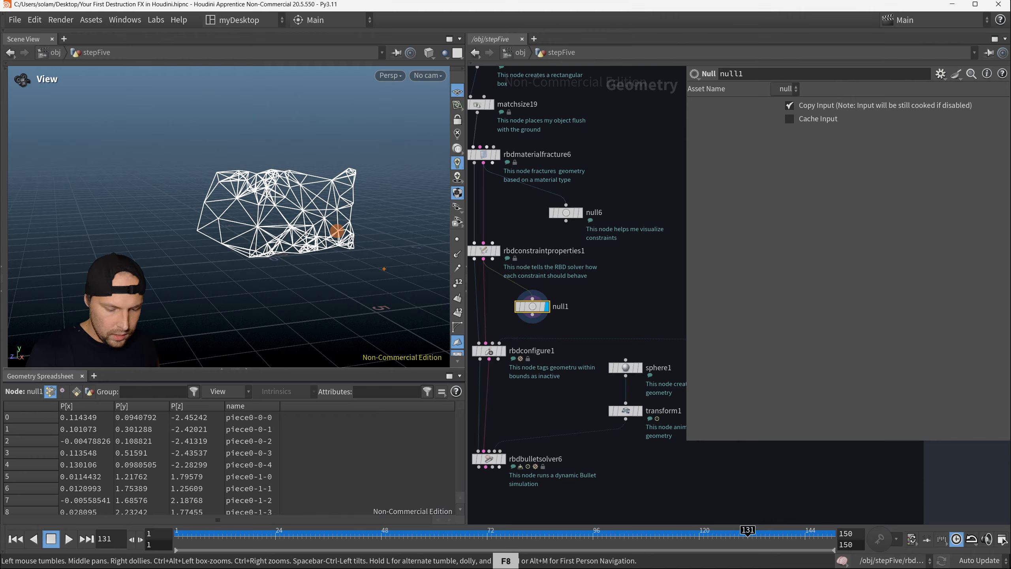
drag(386, 149, 381, 280)
drag(242, 154, 398, 168)
mouse_move(210, 153)
mouse_down()
mouse_move(188, 150)
mouse_move(400, 284)
mouse_up()
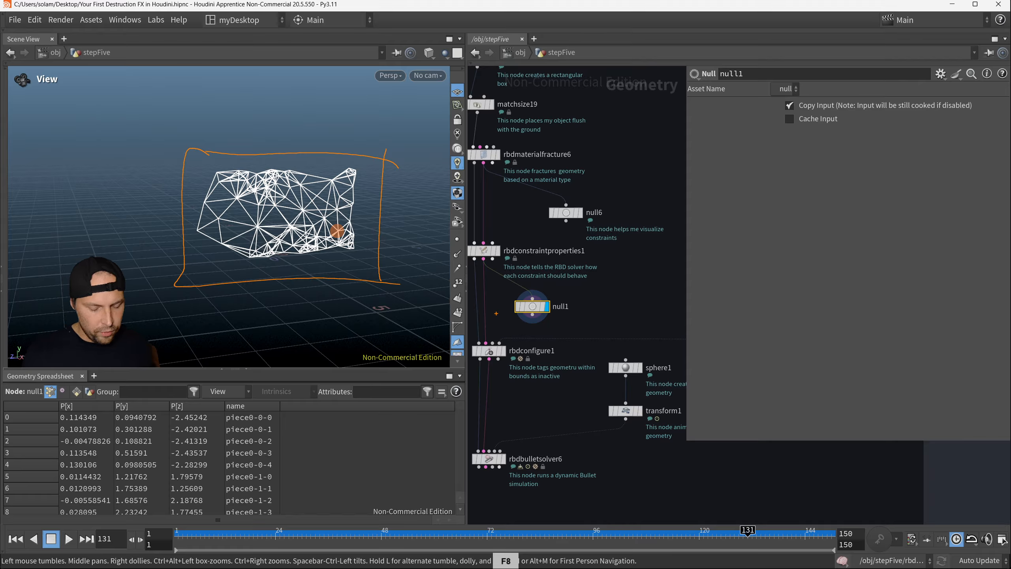
drag(336, 185, 338, 235)
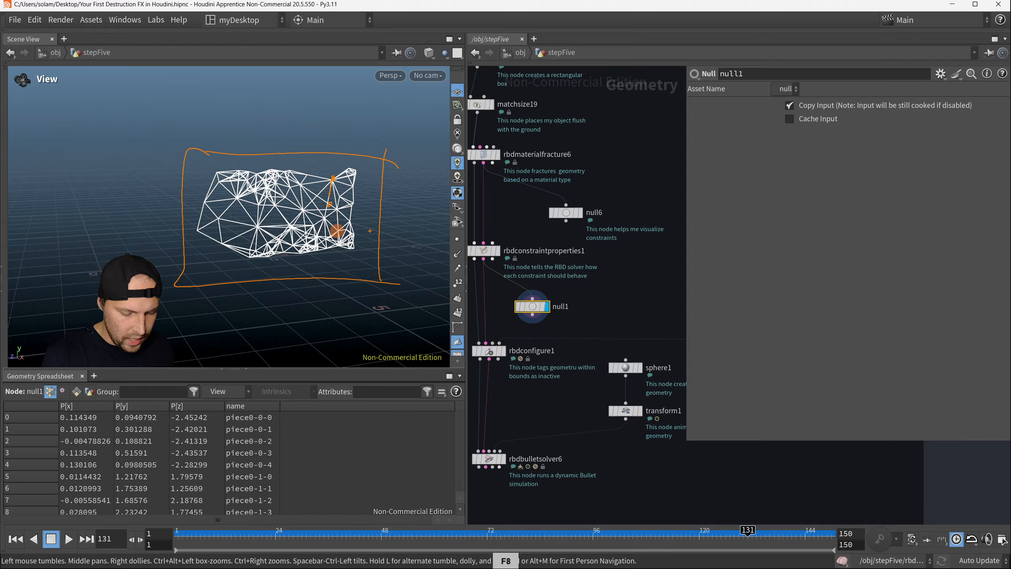
key(Escape)
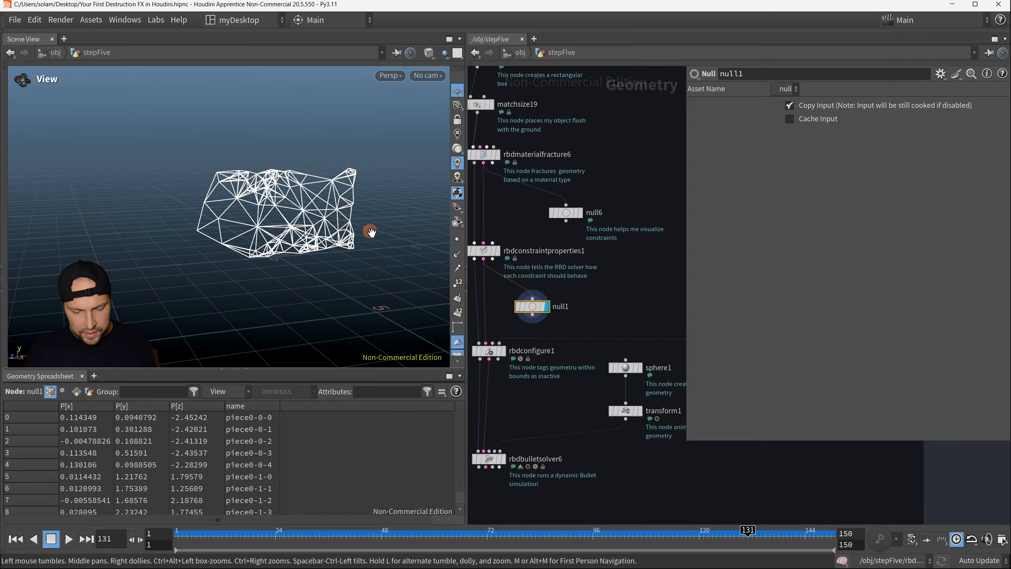
key(Delete)
Select rbdconstraintproperties1 and examine its constraint type, constraint switching and next constraint type settings.
middle_drag(544, 313, 573, 305)
click(512, 243)
click(814, 228)
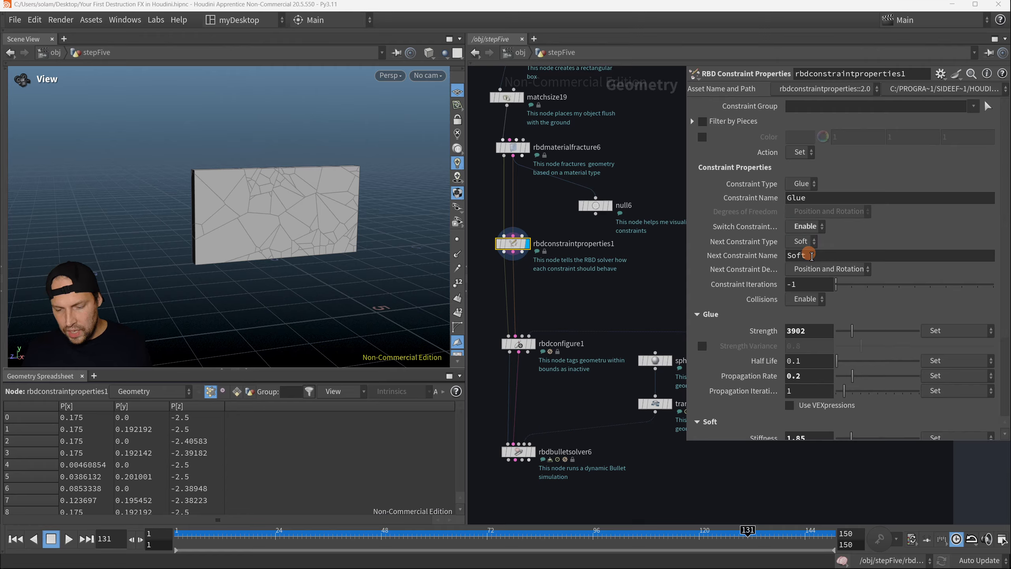
click(812, 239)
click(808, 226)
click(806, 217)
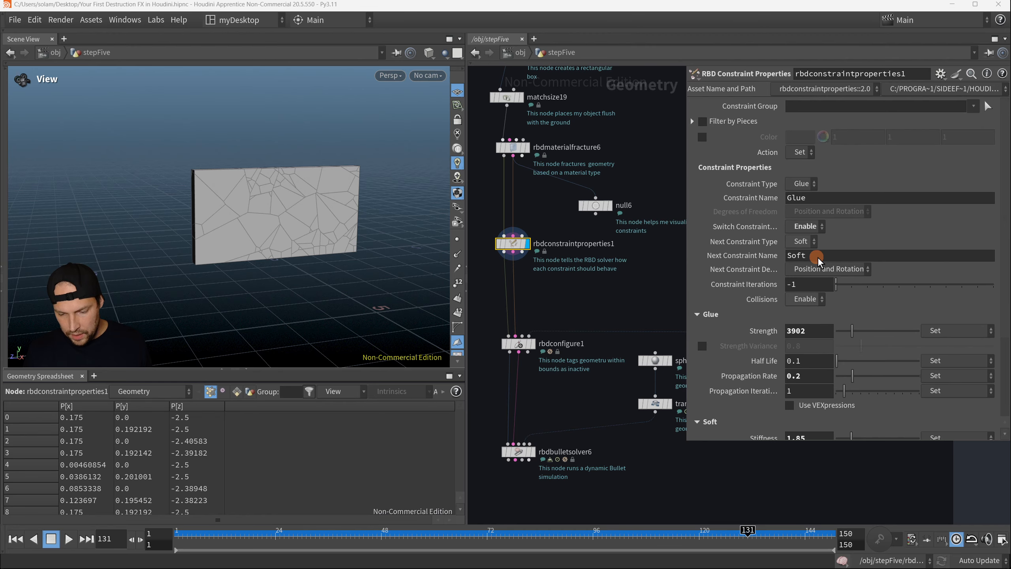
Display and select rbdconfigure1, and view its bounding type and Bullet Data parameters.
scroll(587, 307, down, 4)
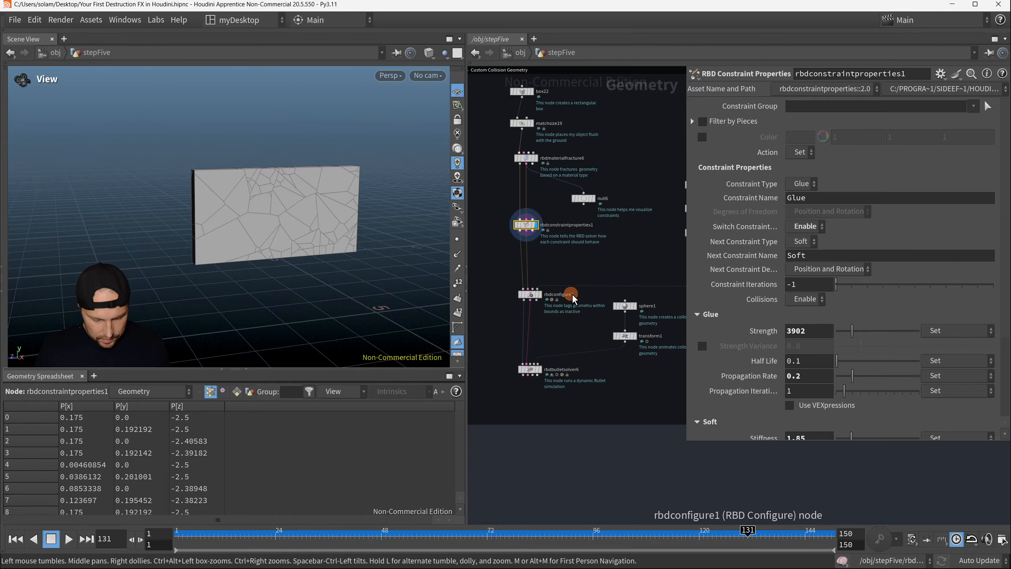
key(r)
drag(511, 278, 545, 304)
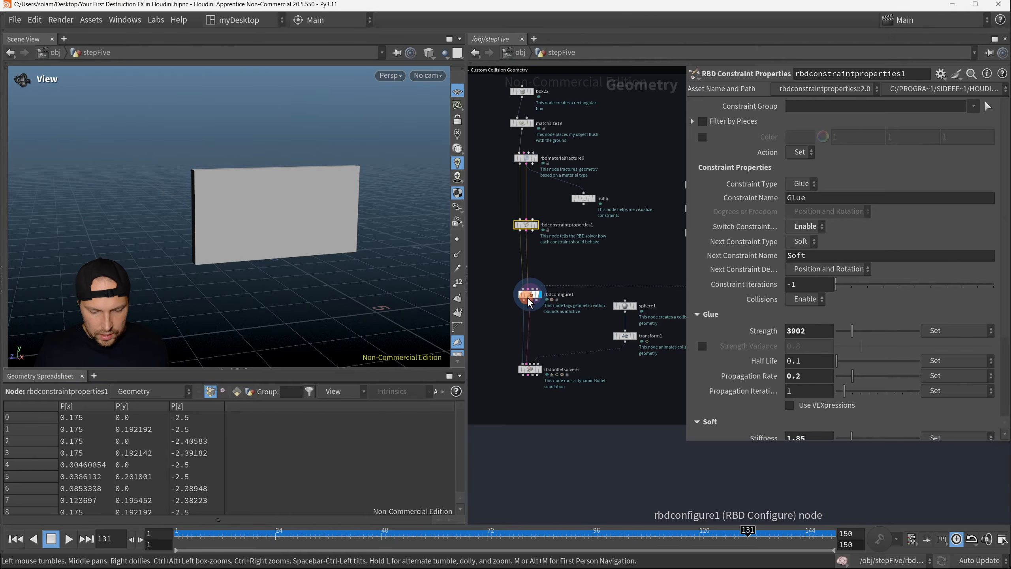
drag(504, 273, 552, 309)
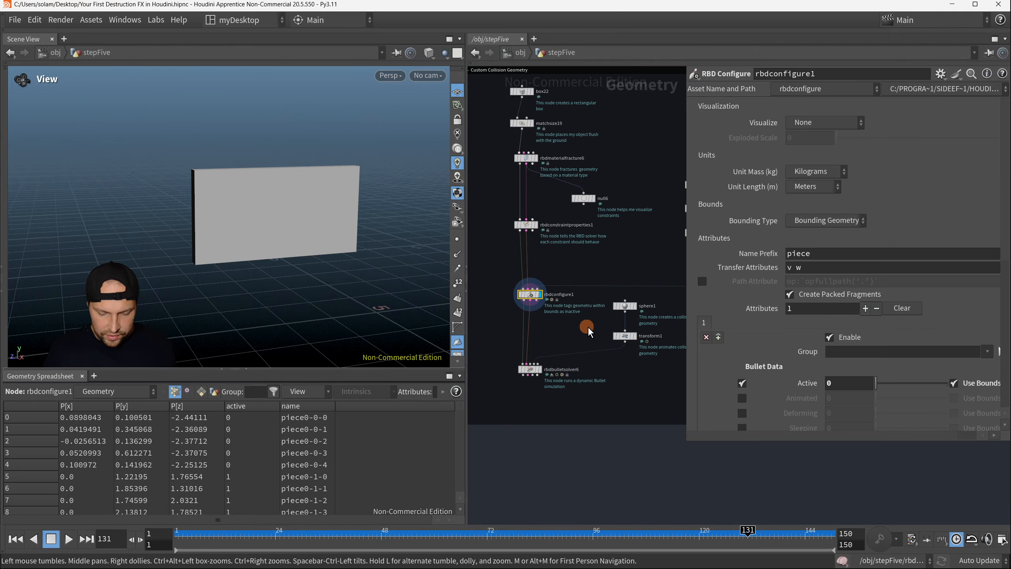
scroll(580, 306, up, 1)
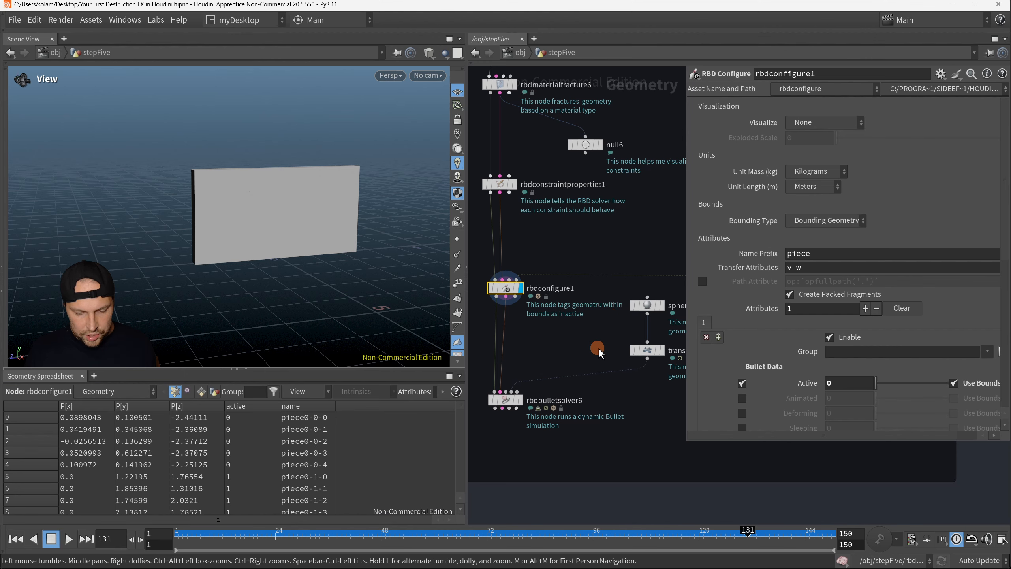
key(p)
Display merge1's collision bounds, and view the rbdbulletsolver6 result with merge1 shown as a template overlay.
middle_click(639, 343)
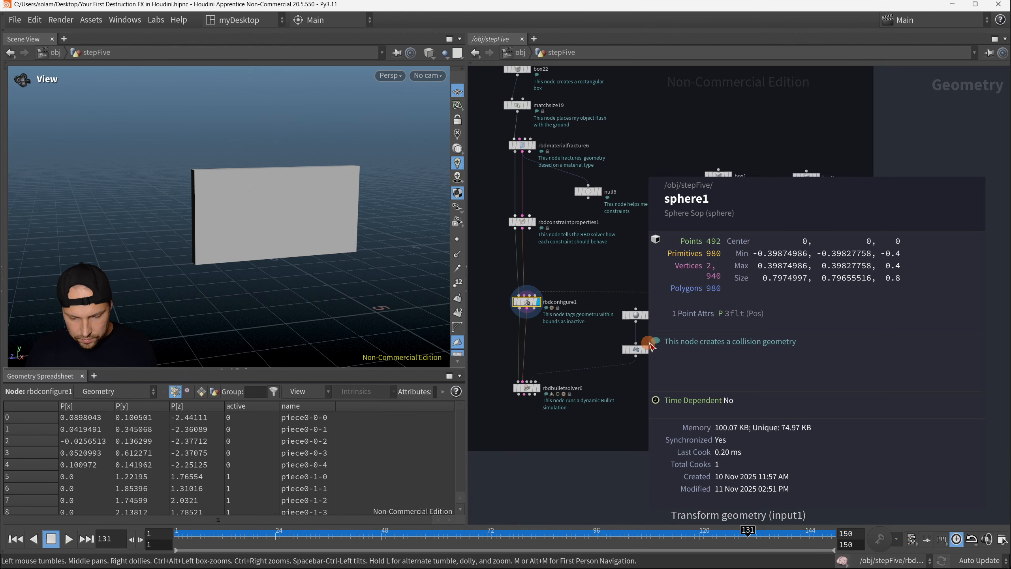
middle_drag(605, 338, 654, 355)
drag(771, 272, 834, 315)
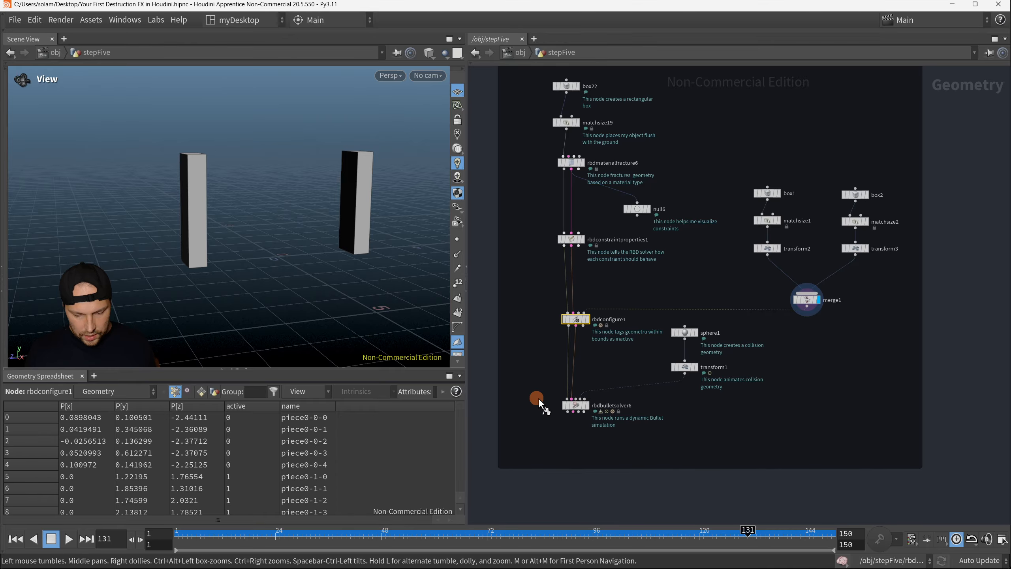
drag(539, 397, 605, 425)
click(815, 303)
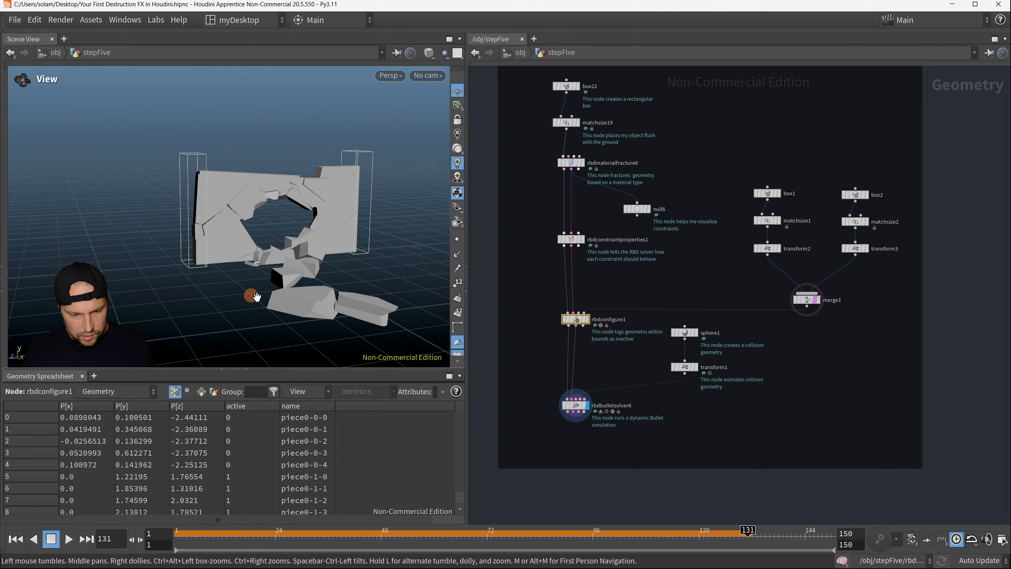
drag(293, 237, 330, 248)
key(F8)
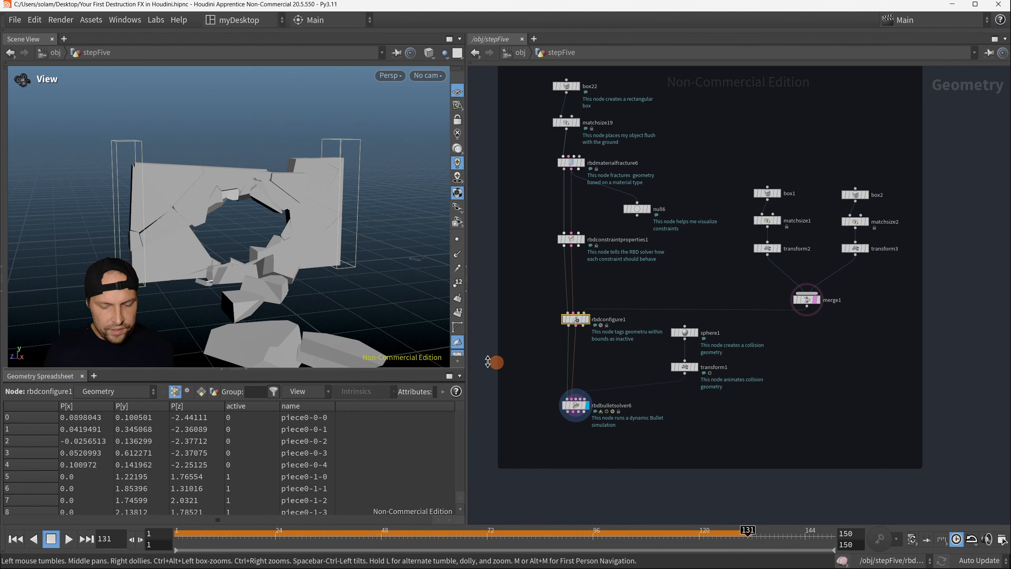
scroll(586, 323, up, 5)
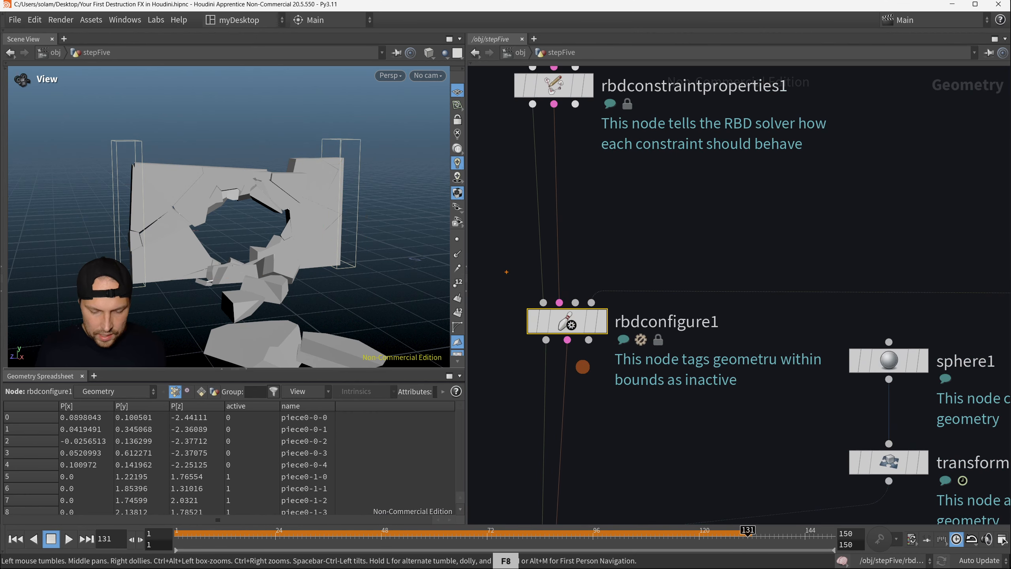
key(F8)
Show rbdconstraintproperties1 as a template overlay and set the display flag on rbdconfigure1.
scroll(592, 319, down, 5)
click(854, 314)
click(585, 241)
key(r)
drag(534, 318, 605, 352)
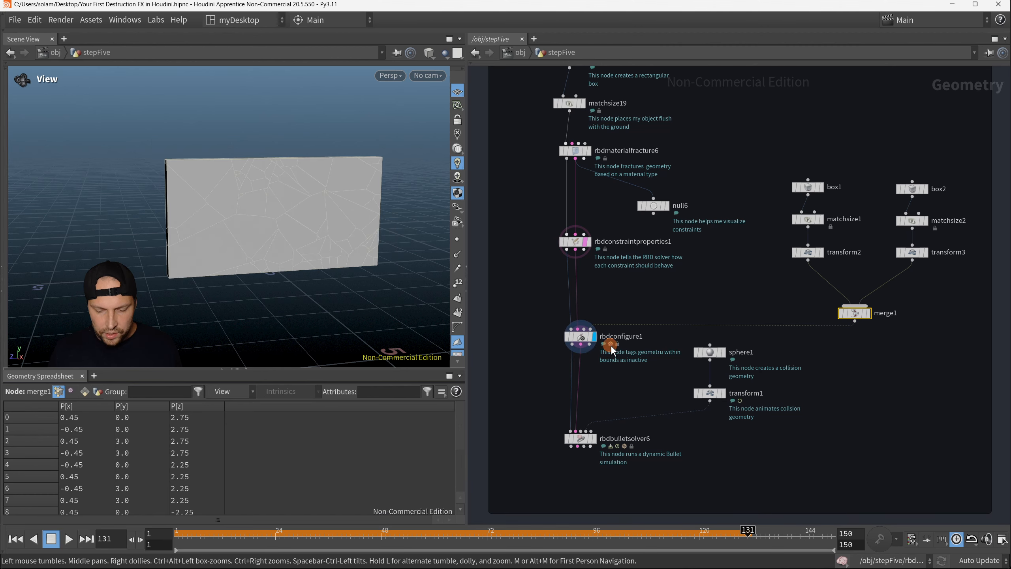
Open rbdconfigure1's parameters and examine its Bullet Data Active value and the Use Bounds option.
click(580, 337)
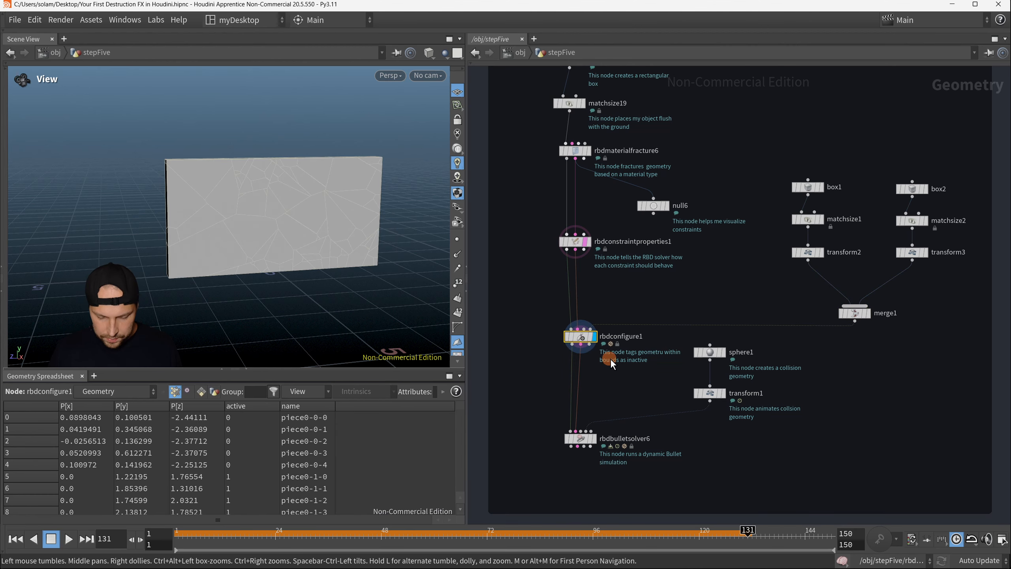
key(p)
scroll(836, 330, down, 5)
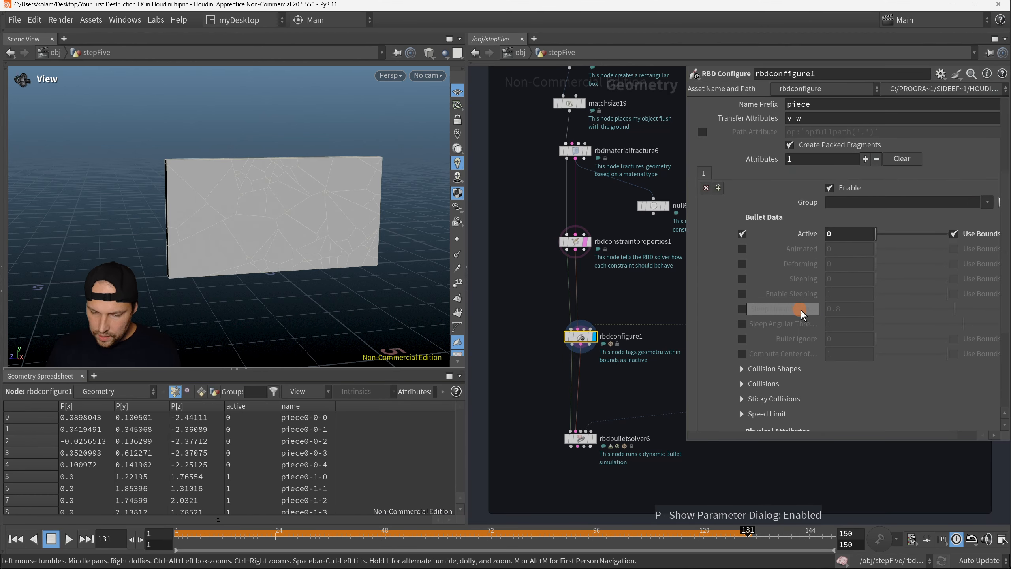
click(832, 237)
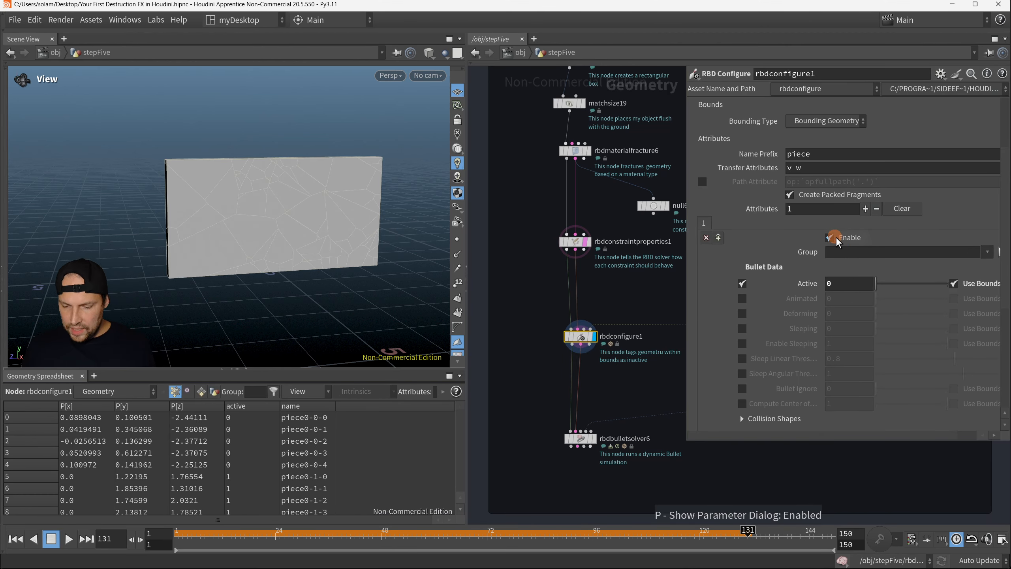
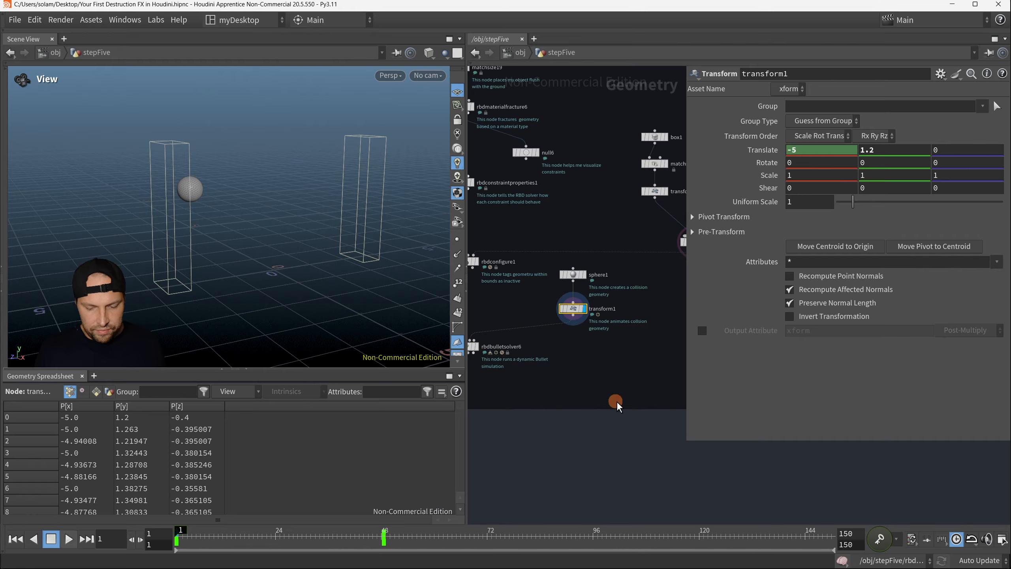
Display rbdbulletsolver6, play its wall collision simulation and hide the node parameters.
middle_drag(556, 380, 592, 382)
mouse_move(562, 341)
middle_down()
mouse_move(641, 341)
mouse_move(566, 338)
middle_up()
scroll(628, 343, up, 3)
scroll(557, 343, up, 8)
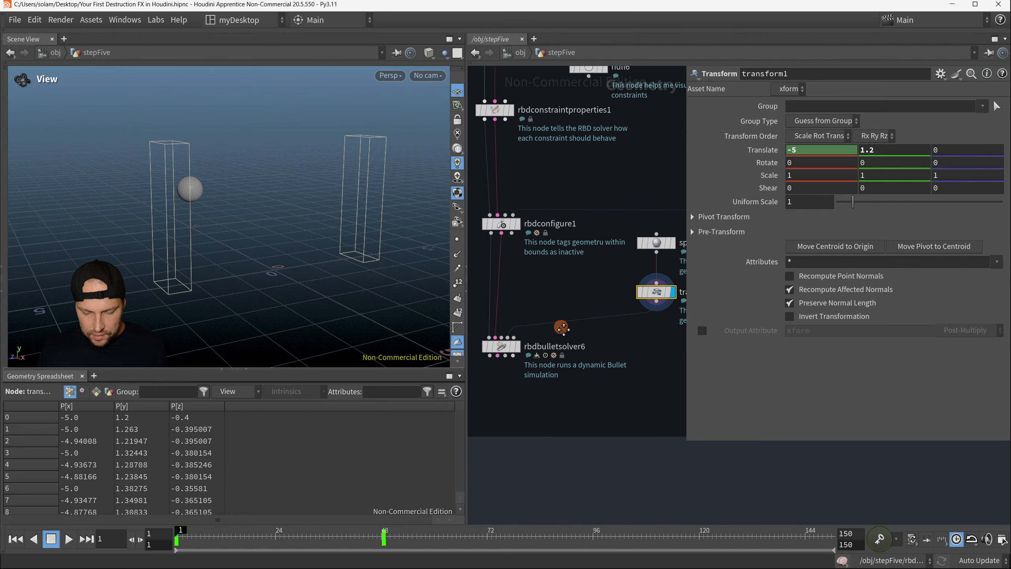
click(541, 343)
click(562, 362)
scroll(229, 216, down, 4)
click(68, 539)
key(p)
scroll(642, 299, down, 12)
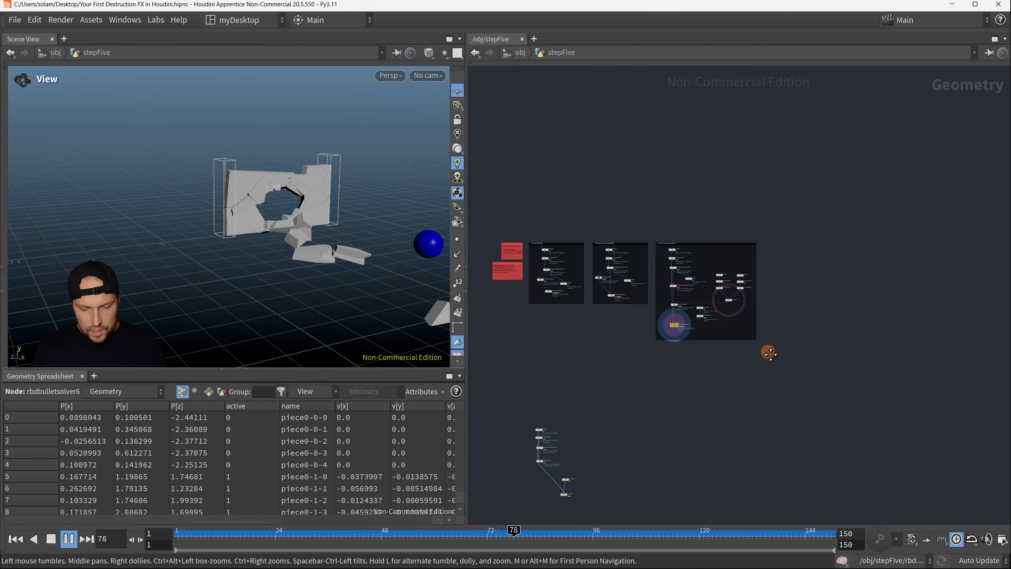
scroll(723, 320, up, 3)
scroll(685, 336, up, 3)
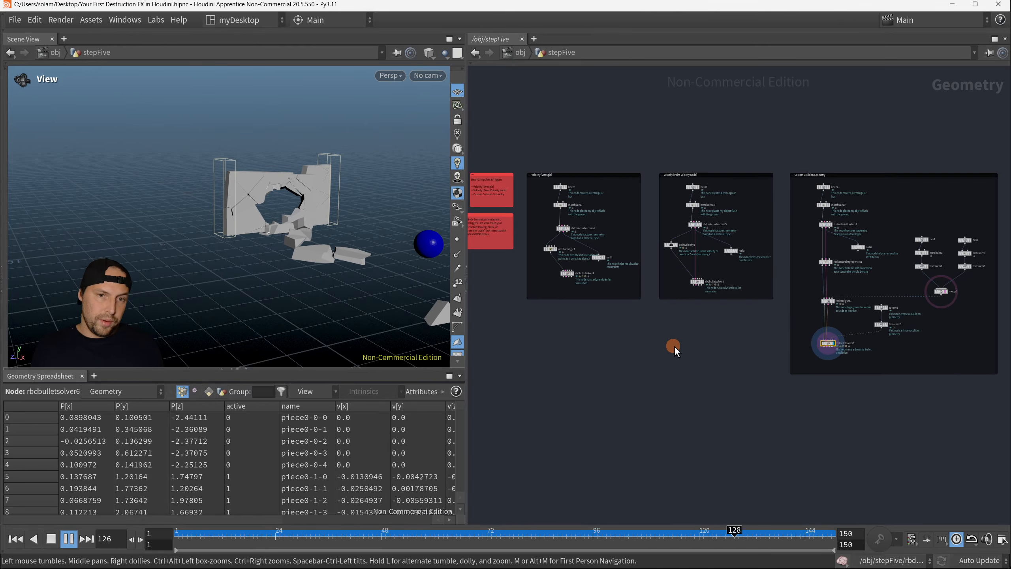
middle_drag(669, 362, 664, 363)
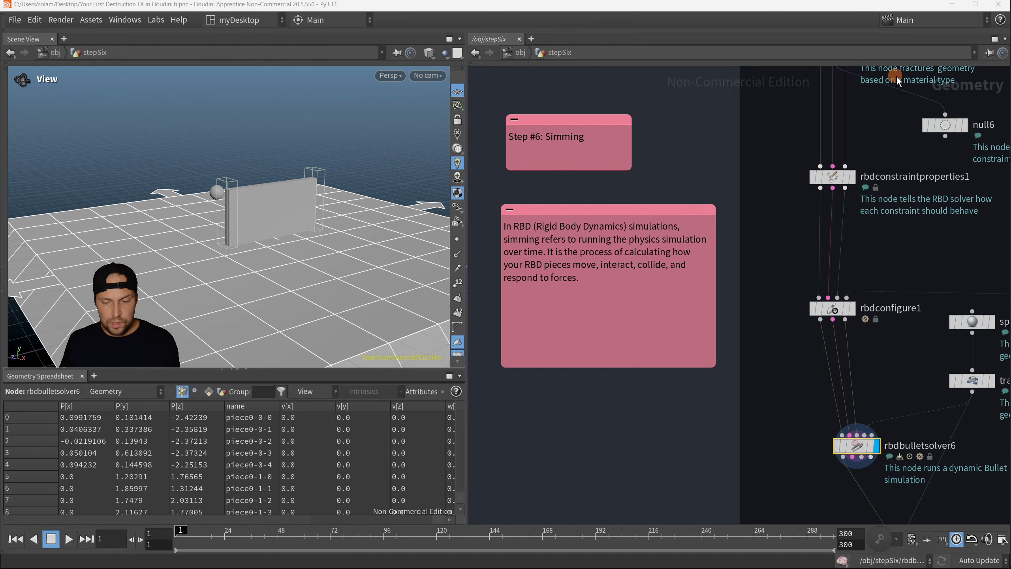
scroll(804, 330, down, 6)
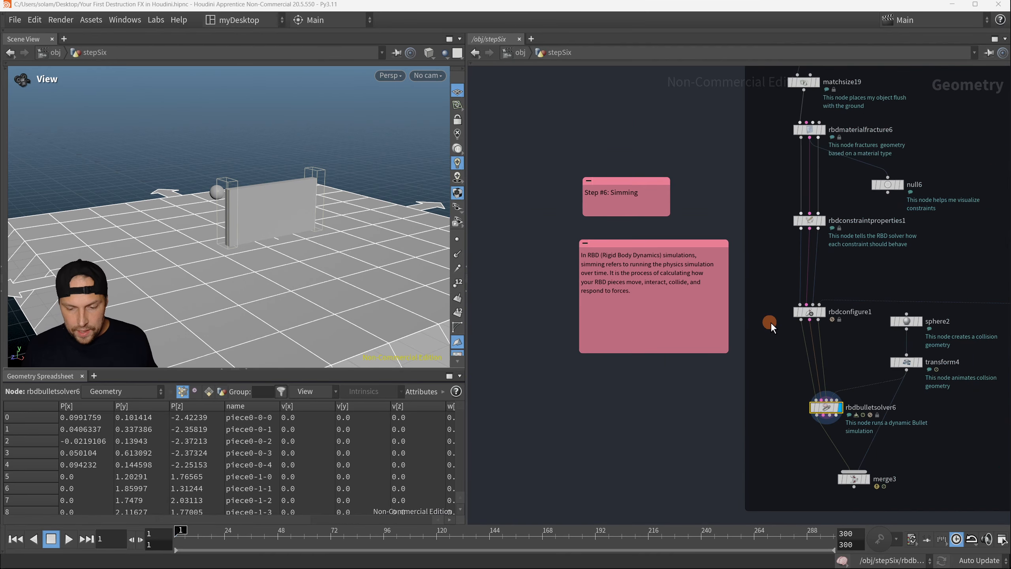
middle_drag(643, 330, 662, 339)
key(F8)
mouse_move(596, 117)
mouse_down()
mouse_move(865, 311)
mouse_move(895, 381)
mouse_up()
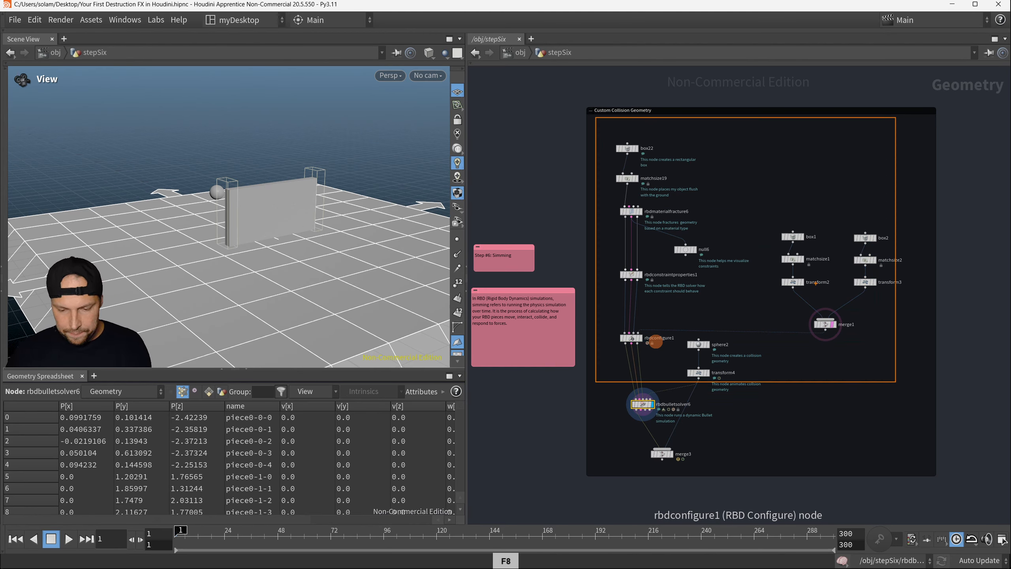
mouse_move(663, 128)
mouse_down()
mouse_move(695, 124)
mouse_move(725, 140)
mouse_up()
drag(731, 136, 756, 146)
mouse_move(758, 137)
mouse_down()
mouse_move(770, 141)
mouse_move(766, 162)
mouse_up()
click(782, 150)
drag(705, 206, 813, 209)
drag(709, 279, 750, 296)
drag(910, 205, 997, 247)
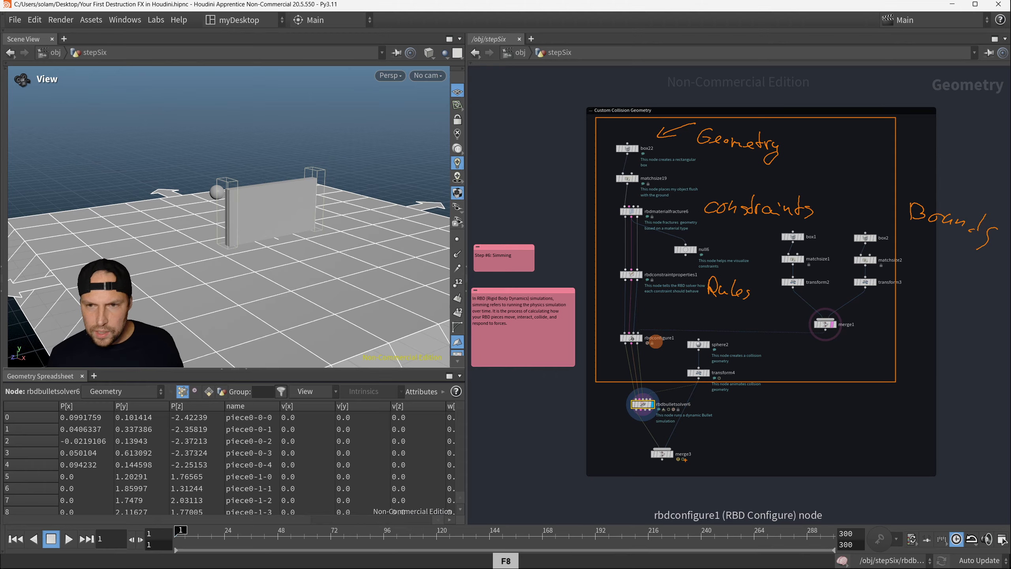
mouse_move(829, 411)
mouse_down()
mouse_move(708, 403)
mouse_move(788, 421)
mouse_up()
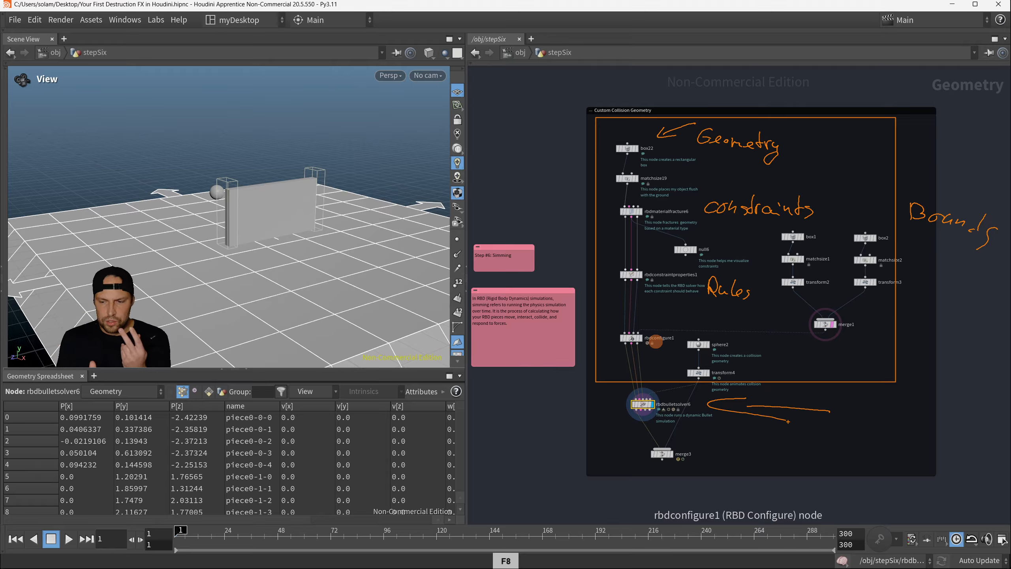
key(Escape)
Focus on rbdbulletsolver6 in the stepSix network and examine its connections to rbdconfigure1, transform4 and merge3.
scroll(628, 484, up, 3)
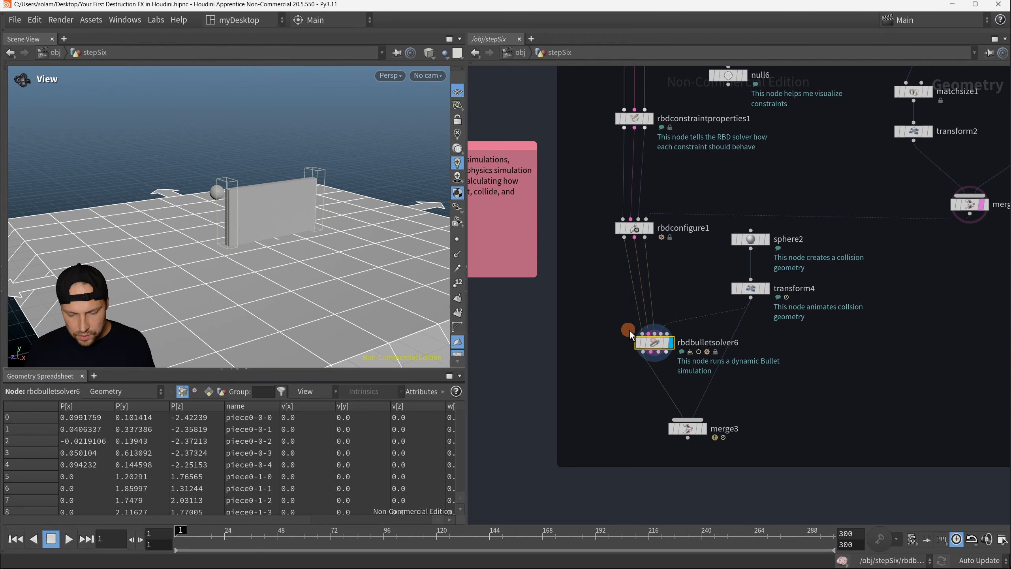
scroll(629, 329, up, 3)
drag(593, 308, 683, 358)
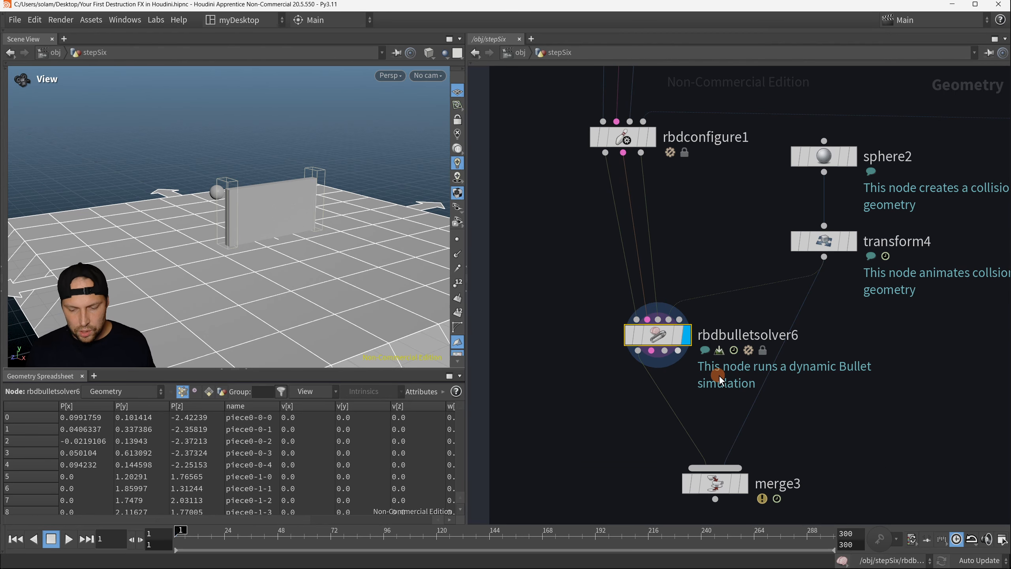
middle_drag(715, 407, 683, 405)
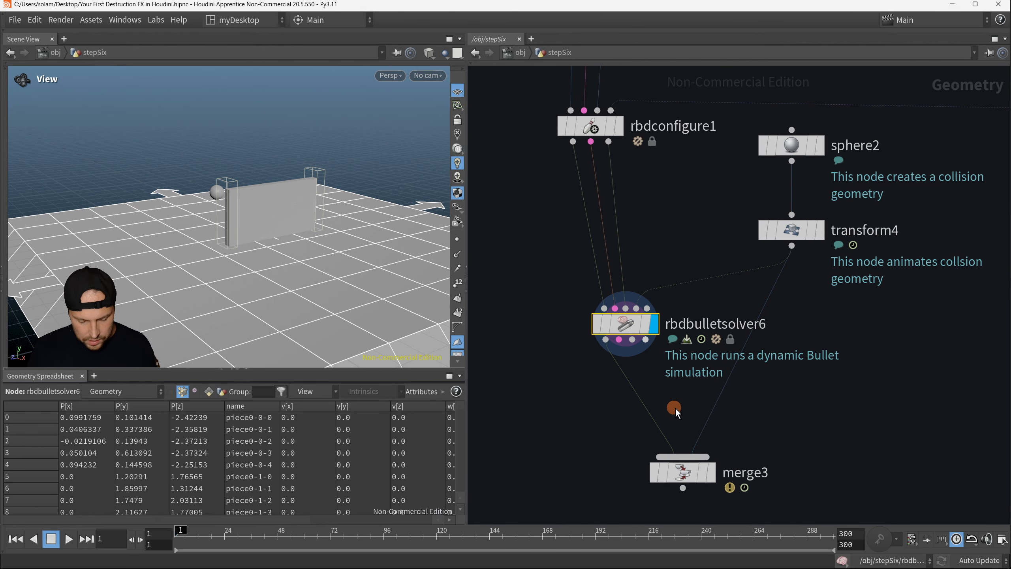
Open rbdbulletsolver6's parameters and examine its Setup settings alongside the stepSix network.
key(p)
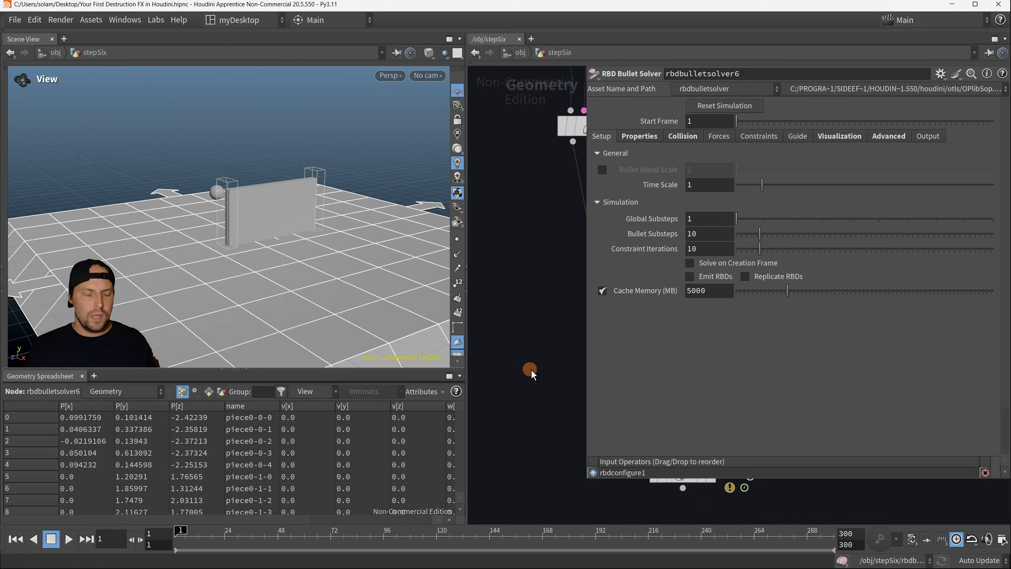
scroll(525, 378, down, 4)
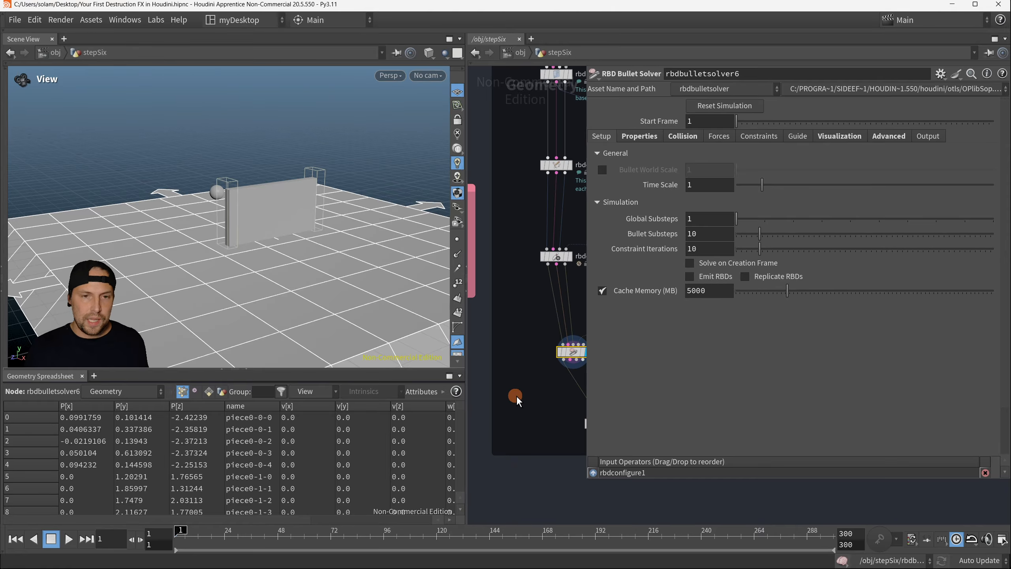
middle_drag(560, 413, 493, 349)
scroll(503, 343, up, 1)
scroll(503, 341, up, 2)
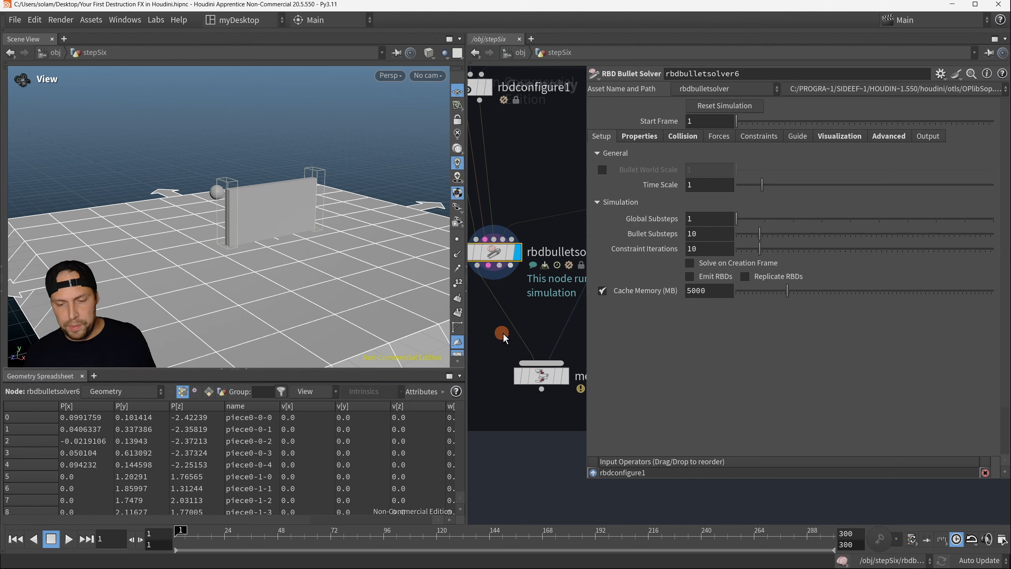
Review rbdbulletsolver6's collision settings and pick Deforming from the Collision Type options.
click(682, 136)
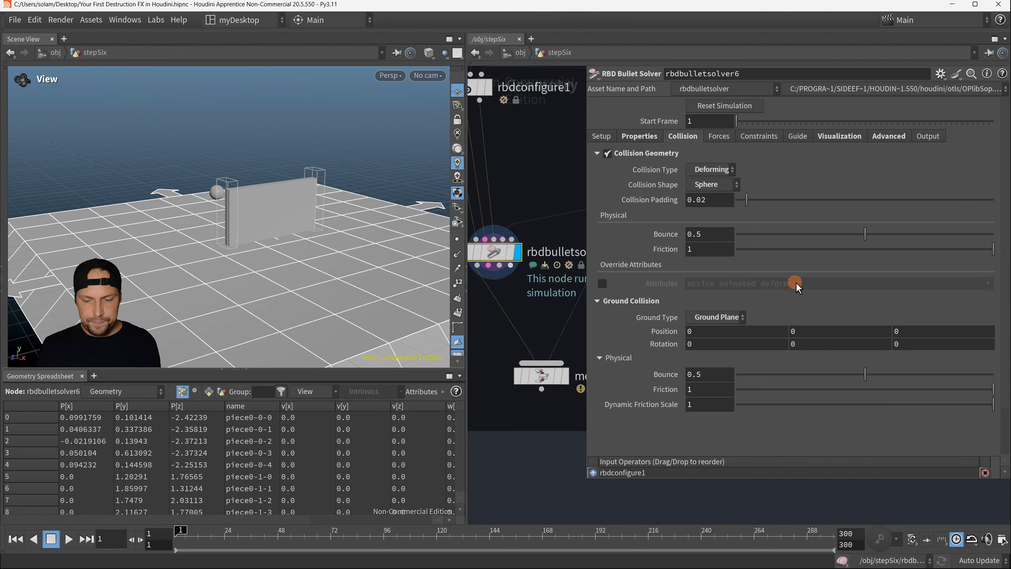
scroll(511, 298, down, 8)
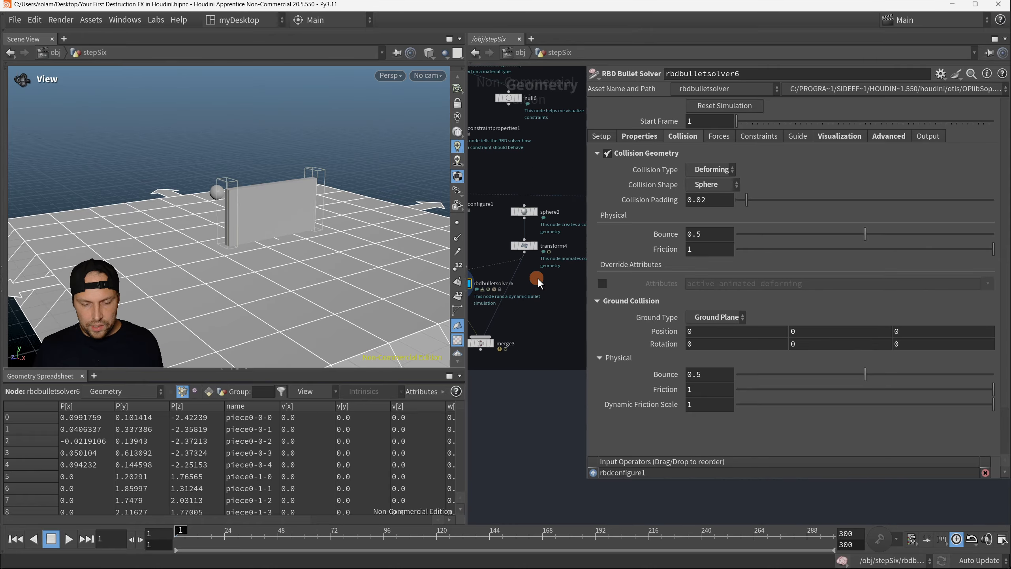
click(712, 170)
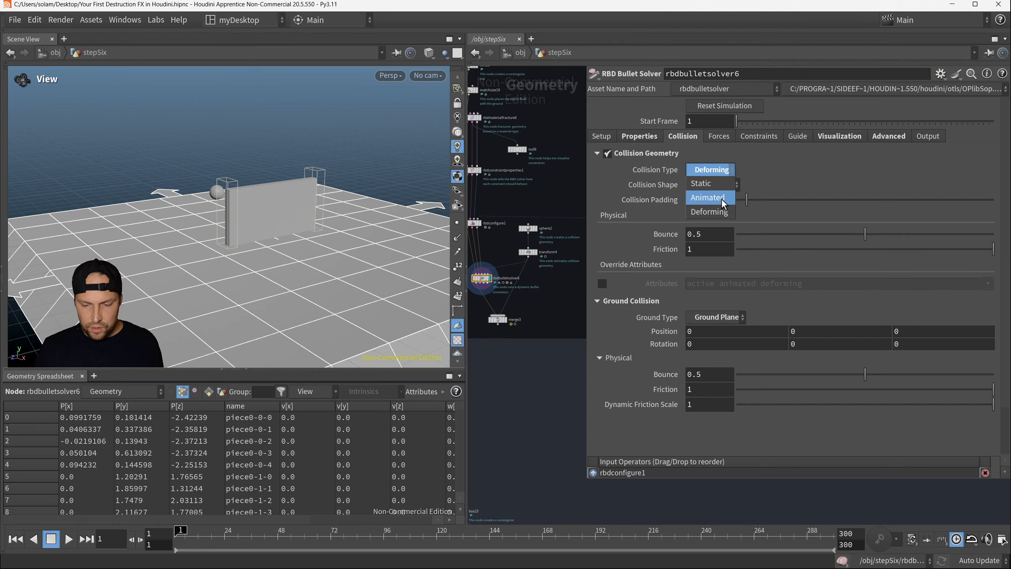
click(724, 211)
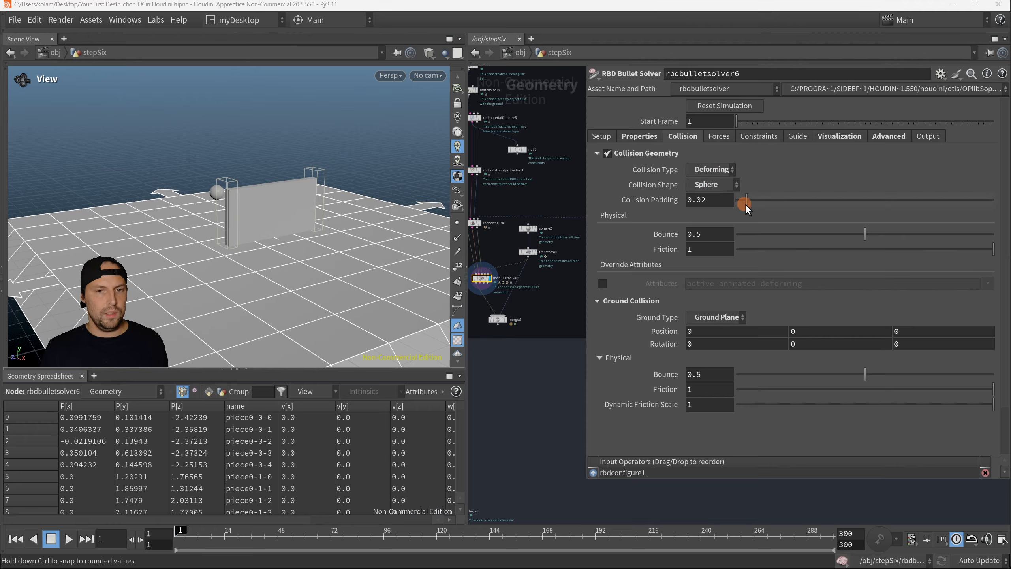
key(F8)
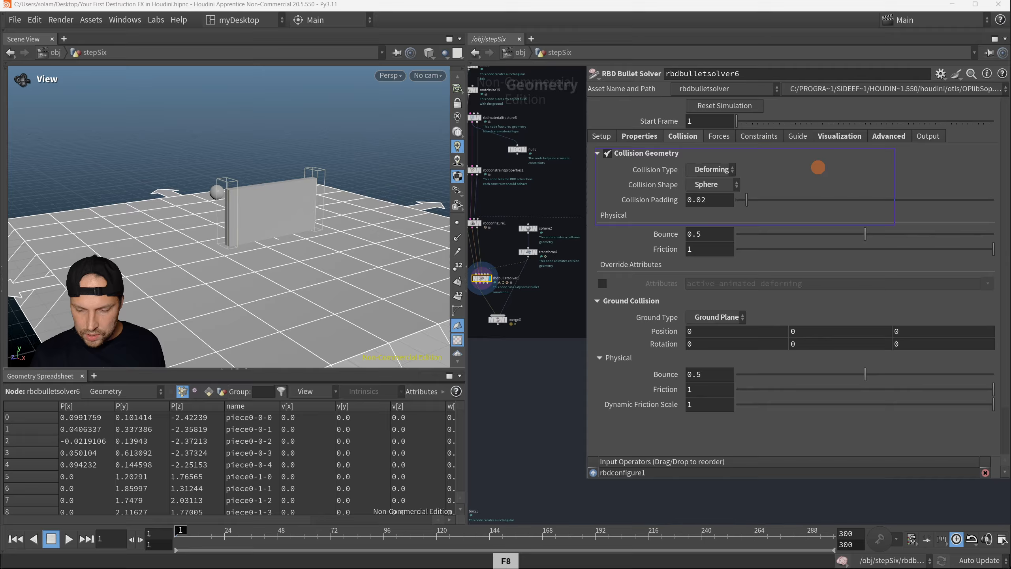
ctrl+drag(595, 148, 1004, 228)
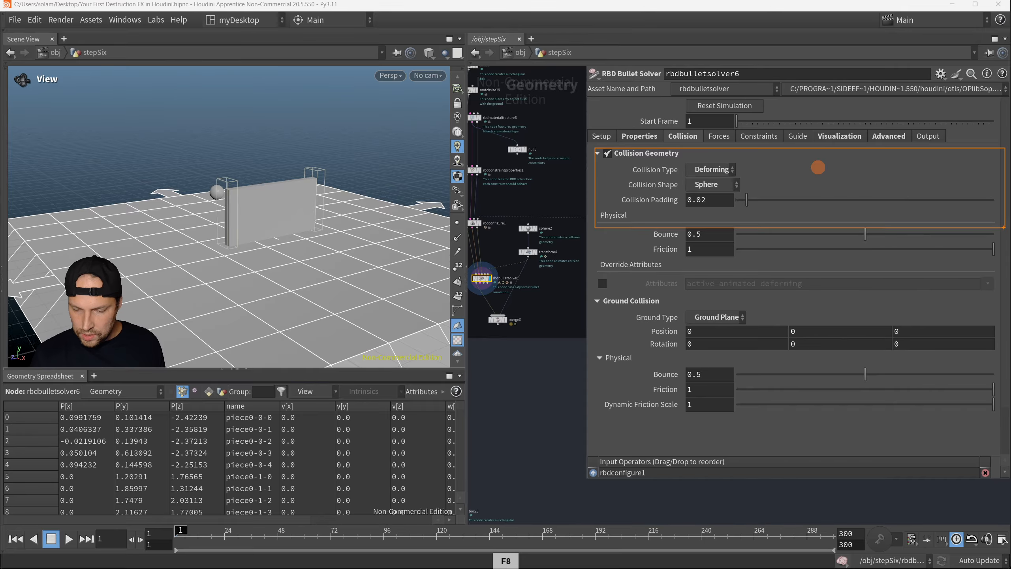
mouse_move(818, 168)
mouse_down()
mouse_move(842, 161)
mouse_move(830, 193)
mouse_move(844, 195)
mouse_up()
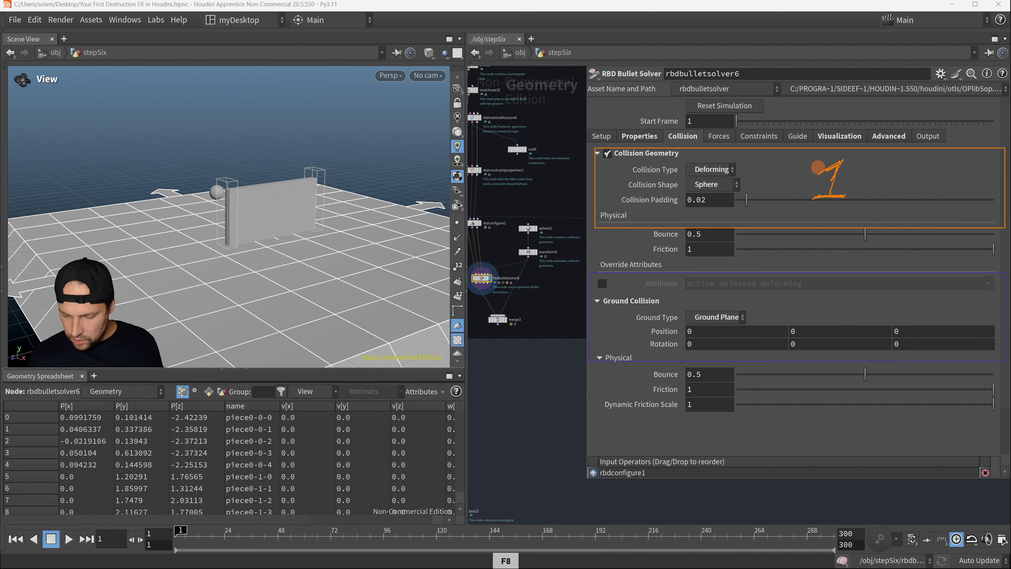
ctrl+drag(591, 273, 1009, 361)
mouse_move(795, 301)
mouse_down()
mouse_move(764, 305)
mouse_move(795, 312)
mouse_up()
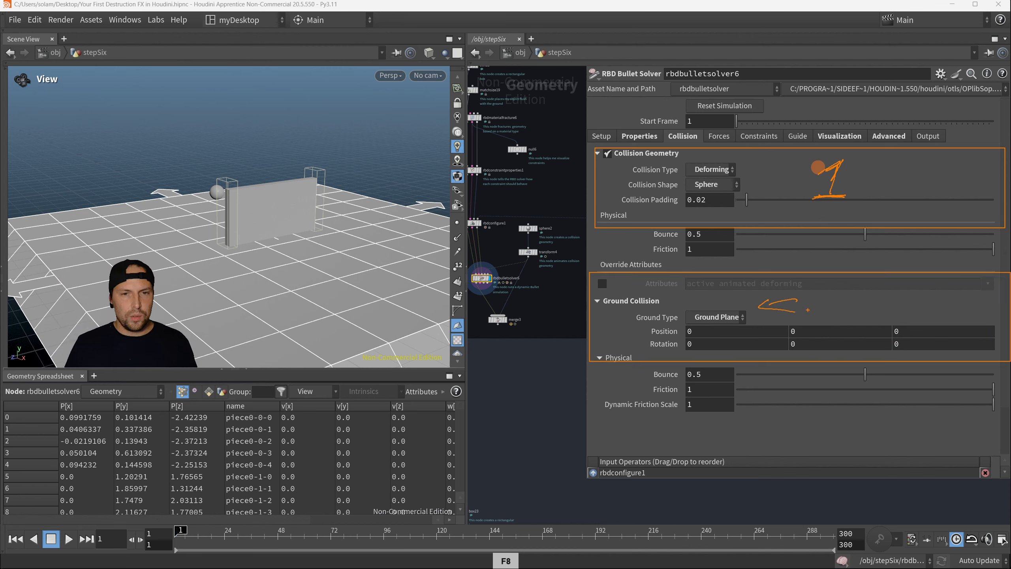
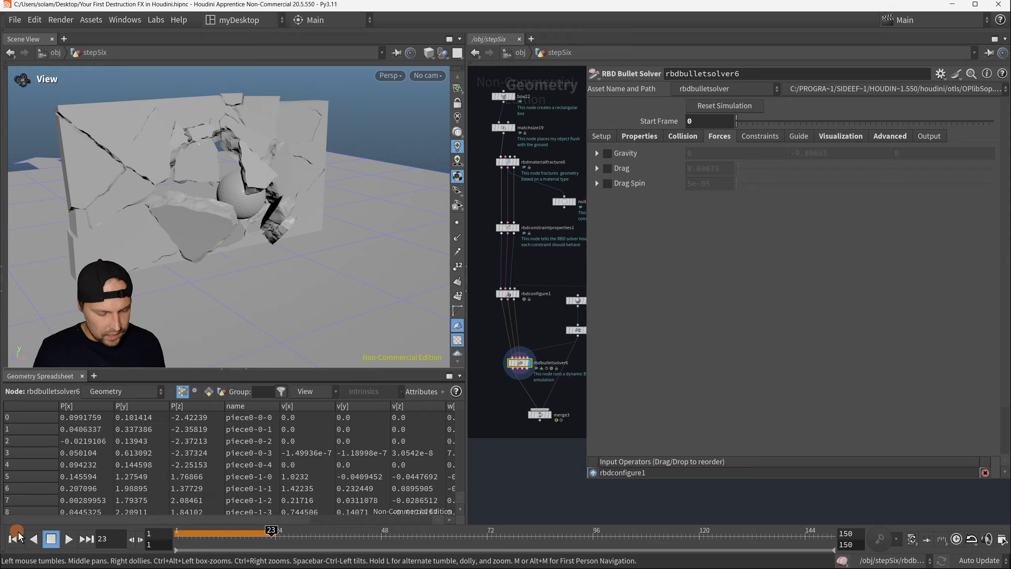
Play the wall simulation from the first frame, view it from another angle and return to the start.
click(15, 539)
click(68, 538)
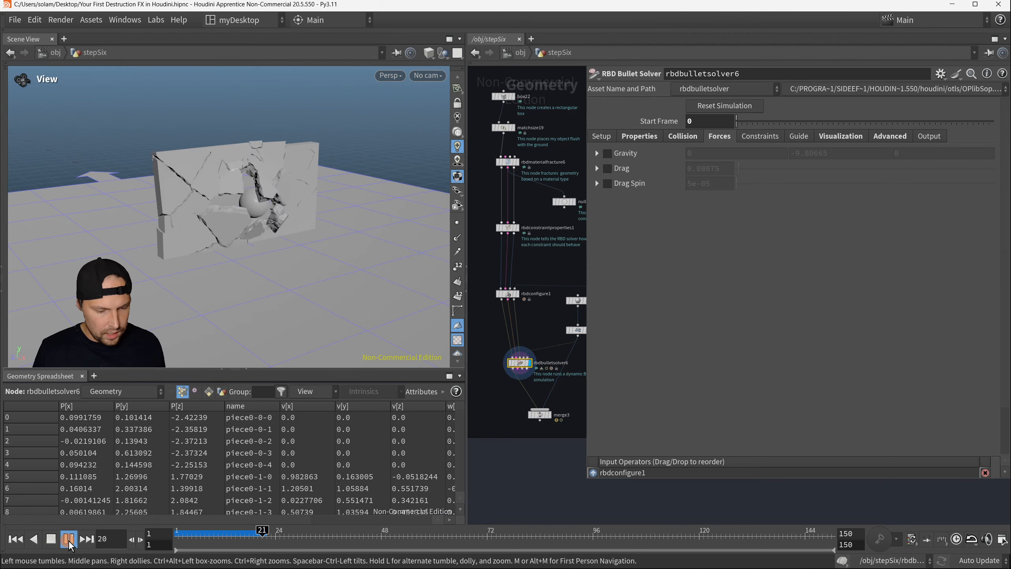
drag(315, 208, 358, 222)
click(16, 538)
Examine rbdbulletsolver6's constraint Break Thresholds, including the Soft Glue constraint name and its Distance Threshold.
click(759, 136)
click(730, 199)
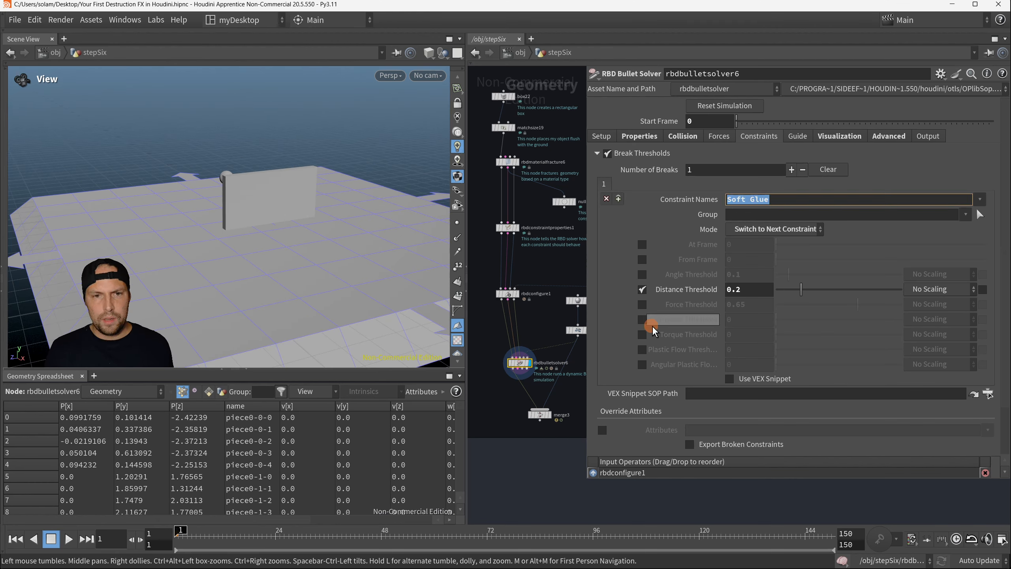
scroll(358, 215, down, 4)
mouse_move(358, 209)
mouse_down()
mouse_move(384, 192)
mouse_move(365, 206)
mouse_up()
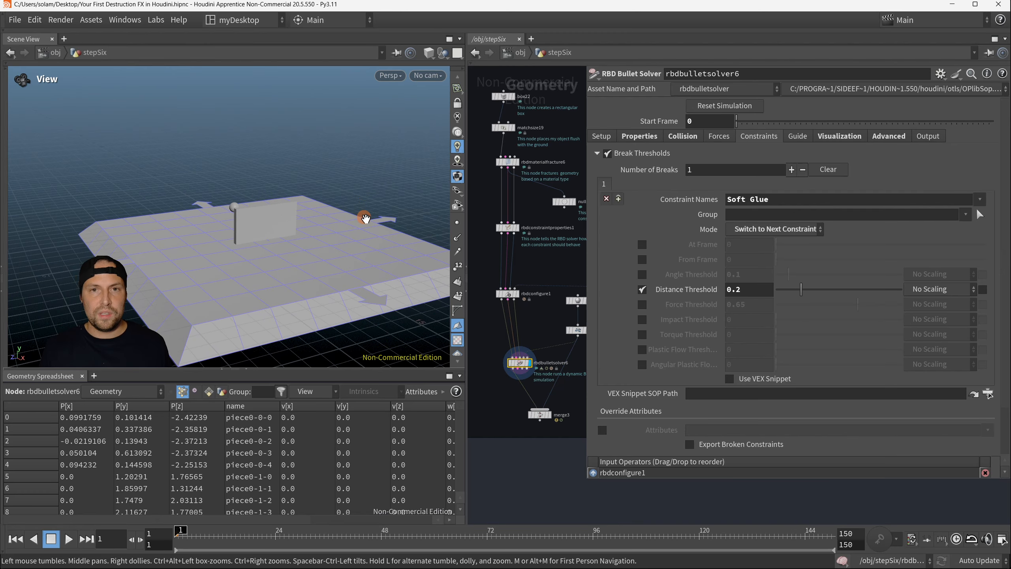
Set rbdbulletsolver6's Time Scale to 2 and replay the simulation from the first frame.
click(601, 137)
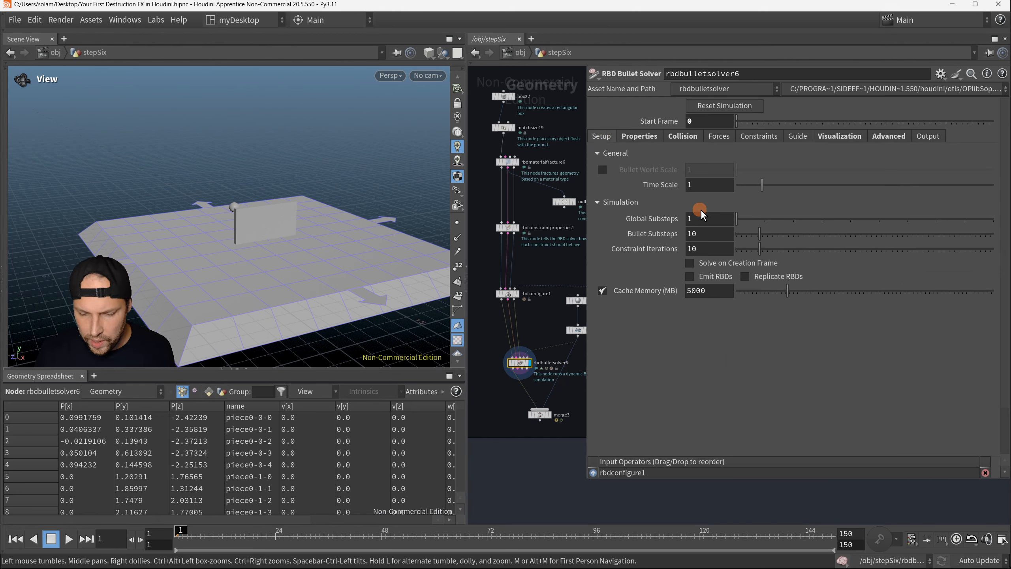
scroll(262, 223, up, 6)
click(69, 538)
double_click(694, 184)
text(2)
key(Return)
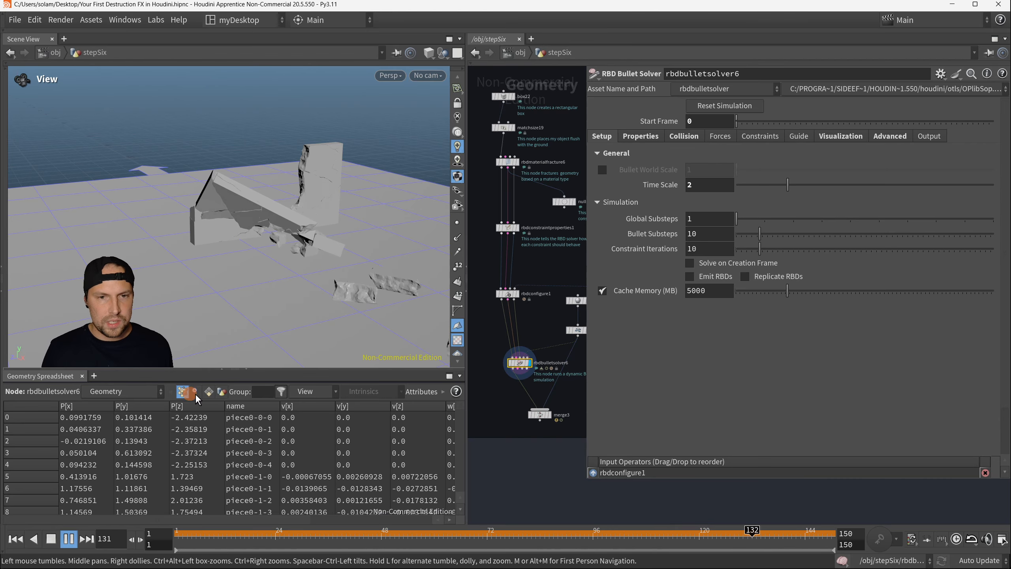
click(17, 539)
click(68, 539)
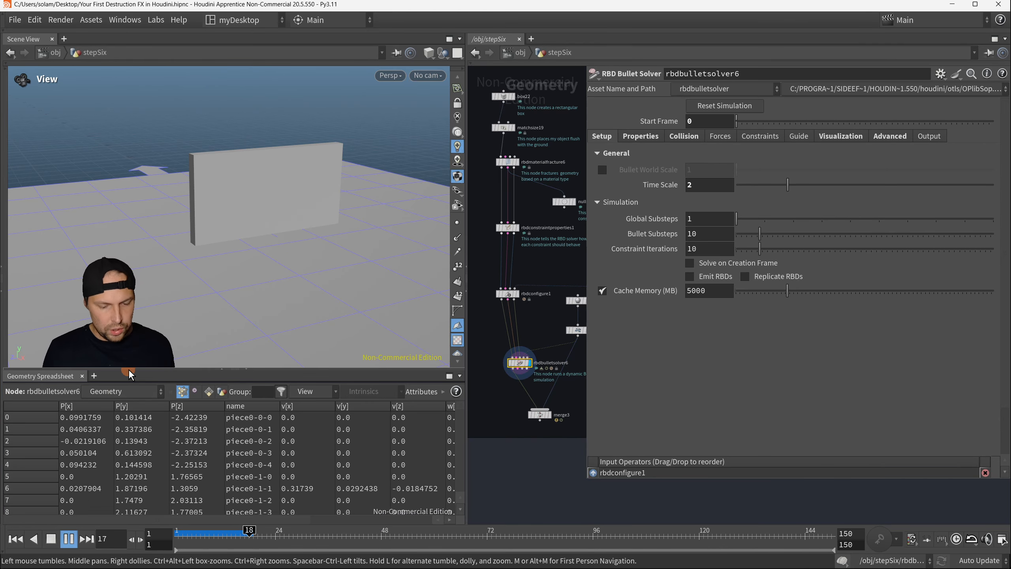
click(50, 539)
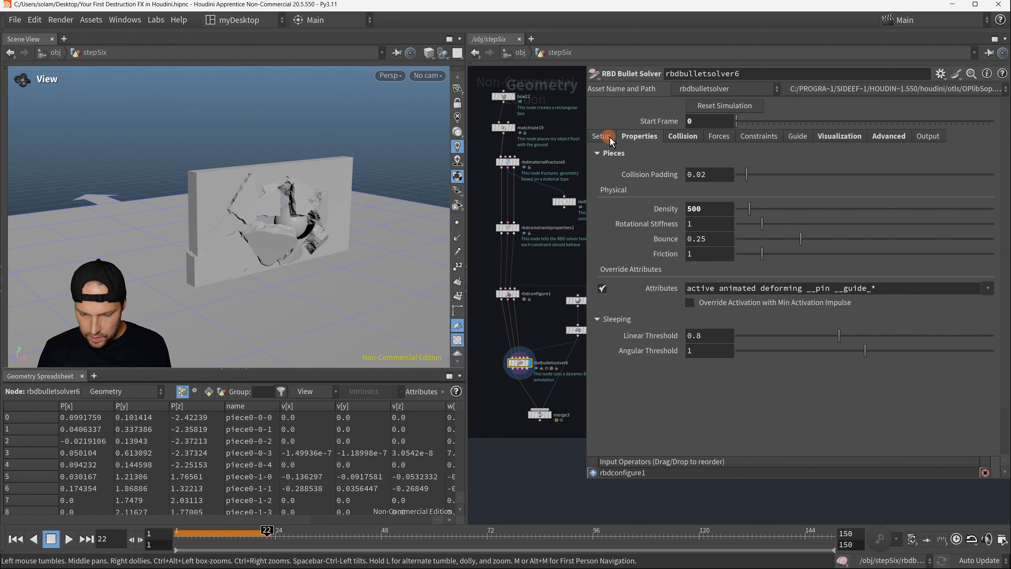
Set rbdbulletsolver6's Global Substeps to 10 and replay the wall collision from the first frame.
click(610, 136)
click(701, 221)
double_click(701, 222)
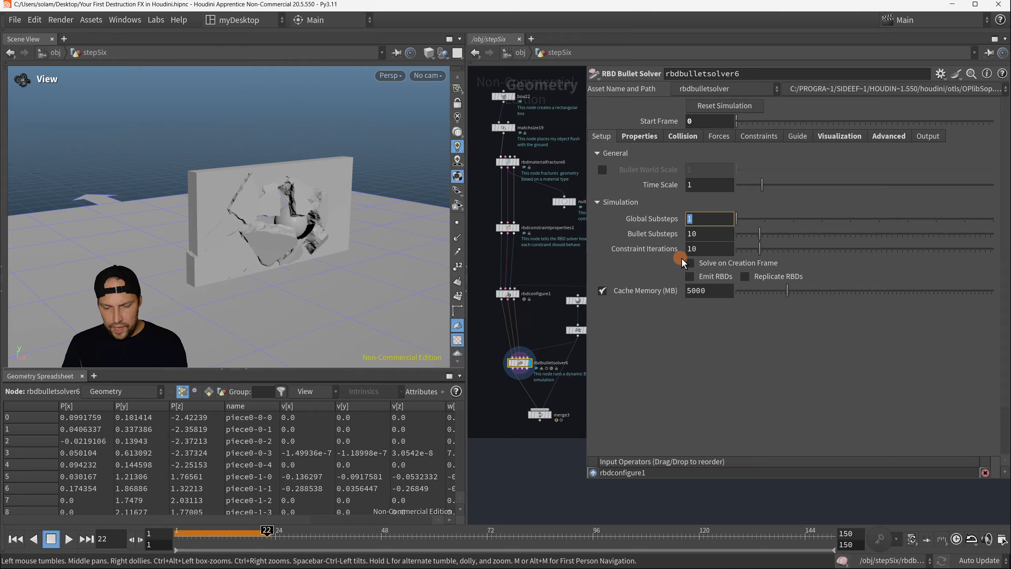
text(10)
key(Return)
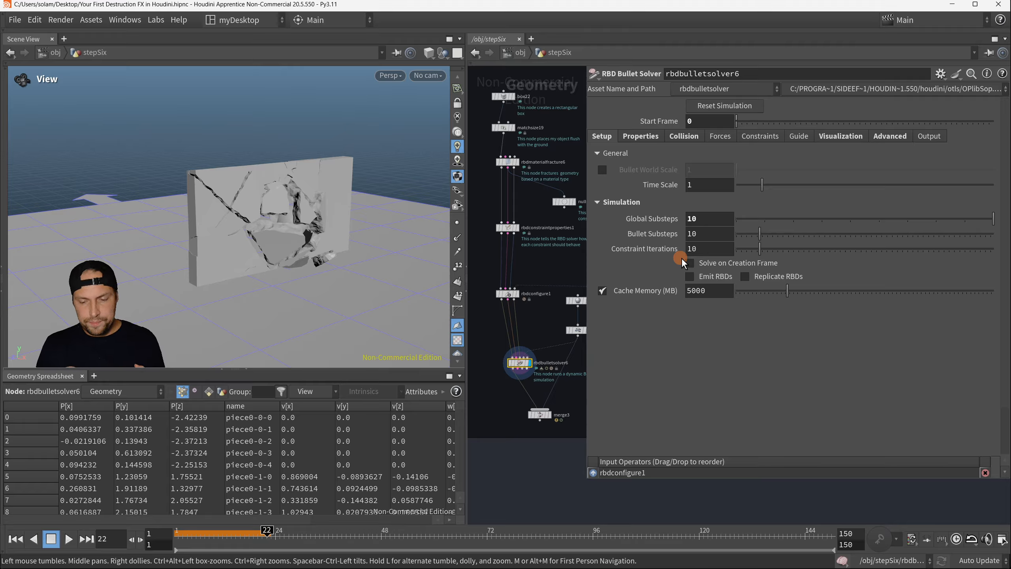
click(16, 538)
click(69, 538)
drag(358, 295, 331, 304)
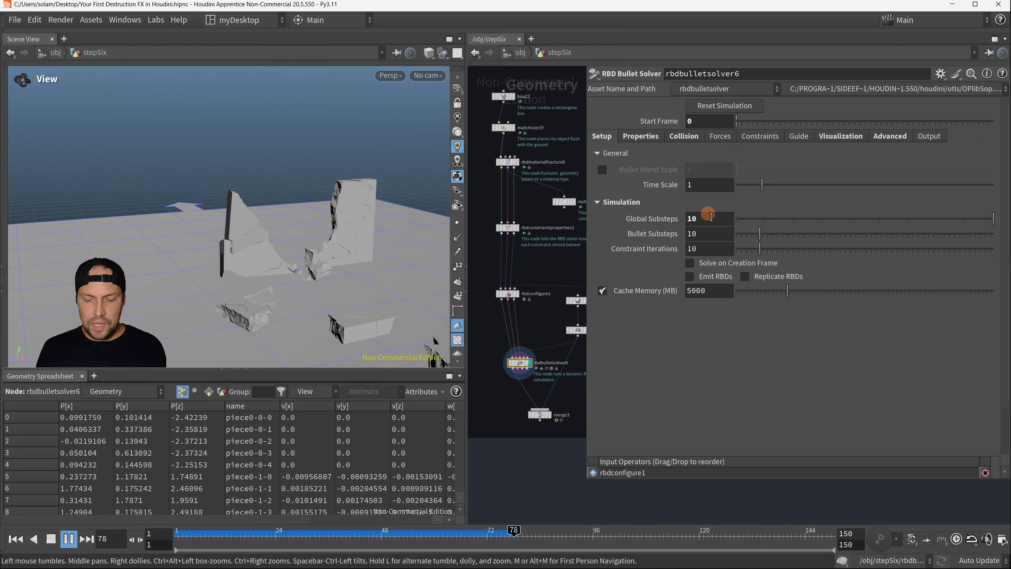
click(69, 538)
Set rbdbulletsolver6's Global Substeps back to 1.
scroll(72, 185, down, 3)
double_click(697, 218)
text(1)
key(Return)
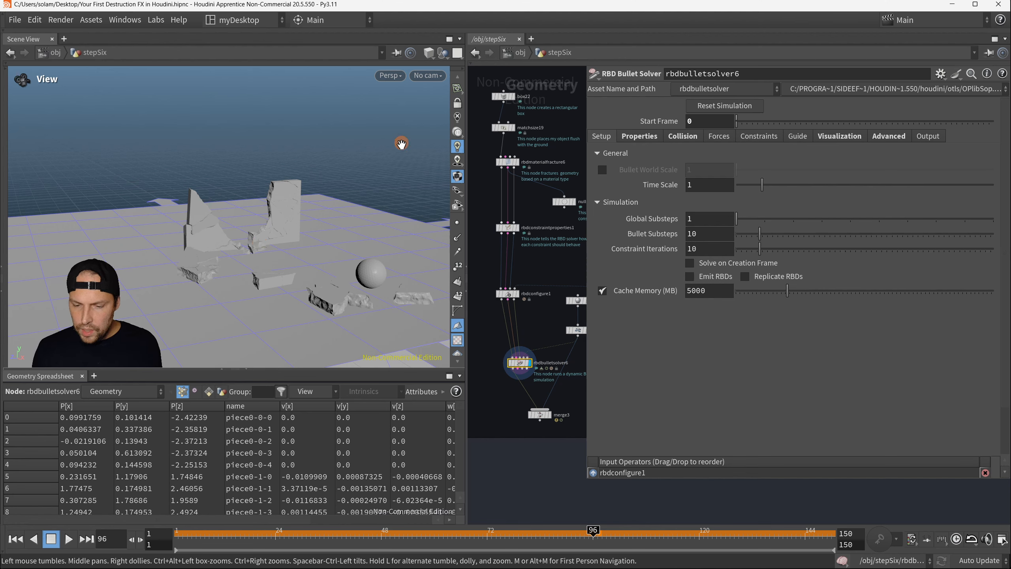
Compare rbdbulletsolver6's Setup, Properties and Collision parameters, including substeps, density and collision type.
click(649, 138)
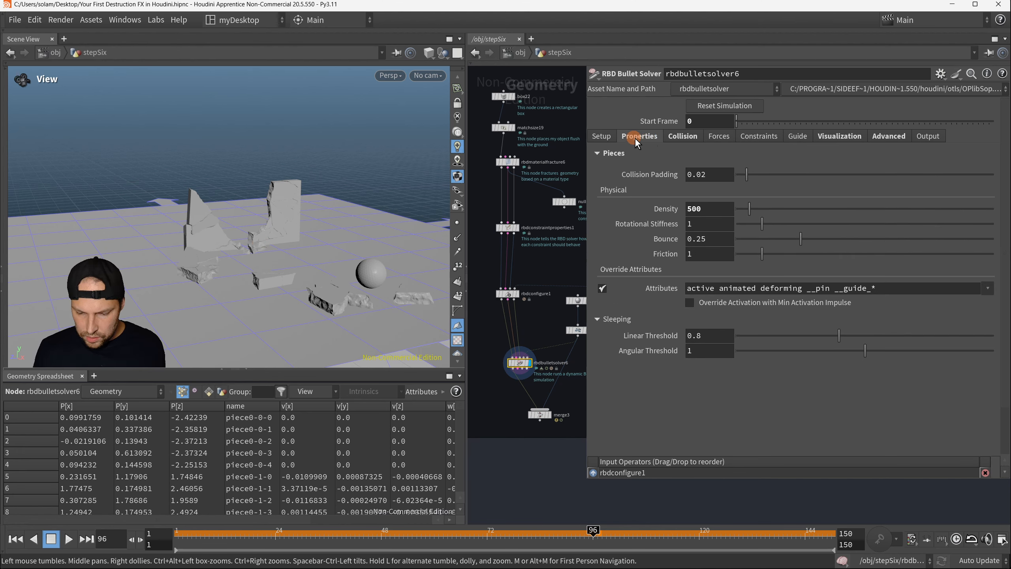
click(599, 136)
click(645, 138)
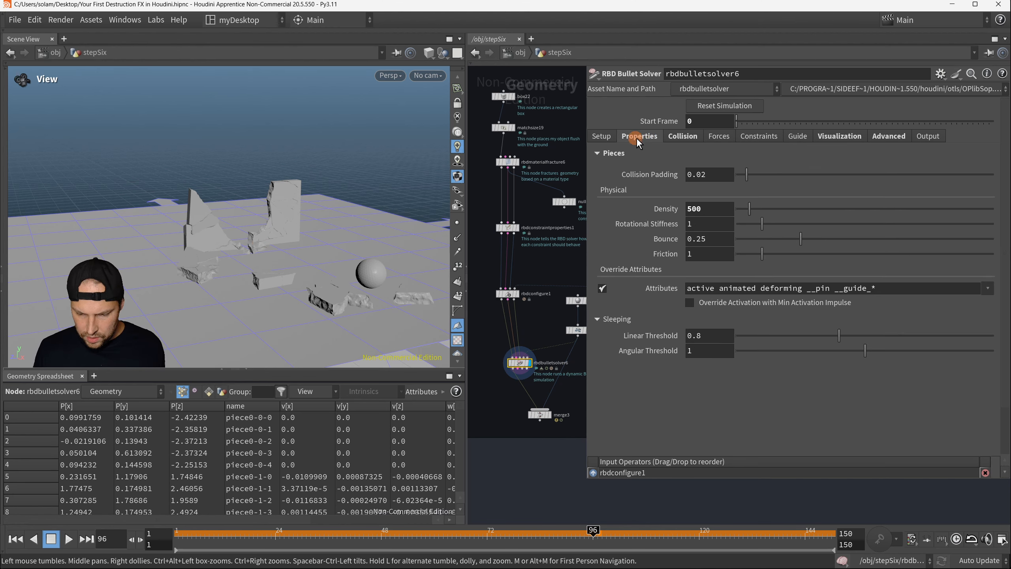
click(599, 135)
click(634, 135)
click(682, 135)
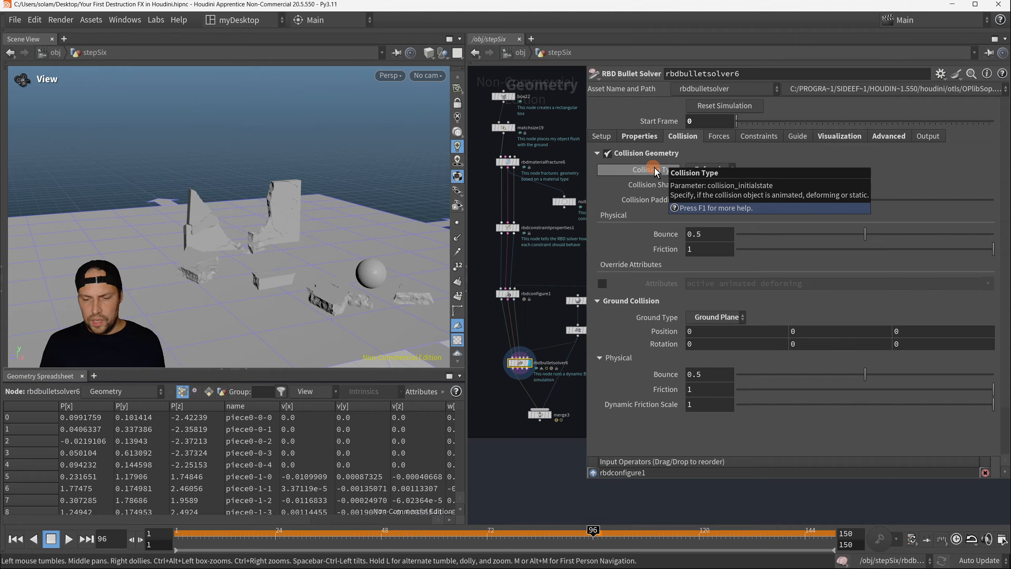
click(660, 131)
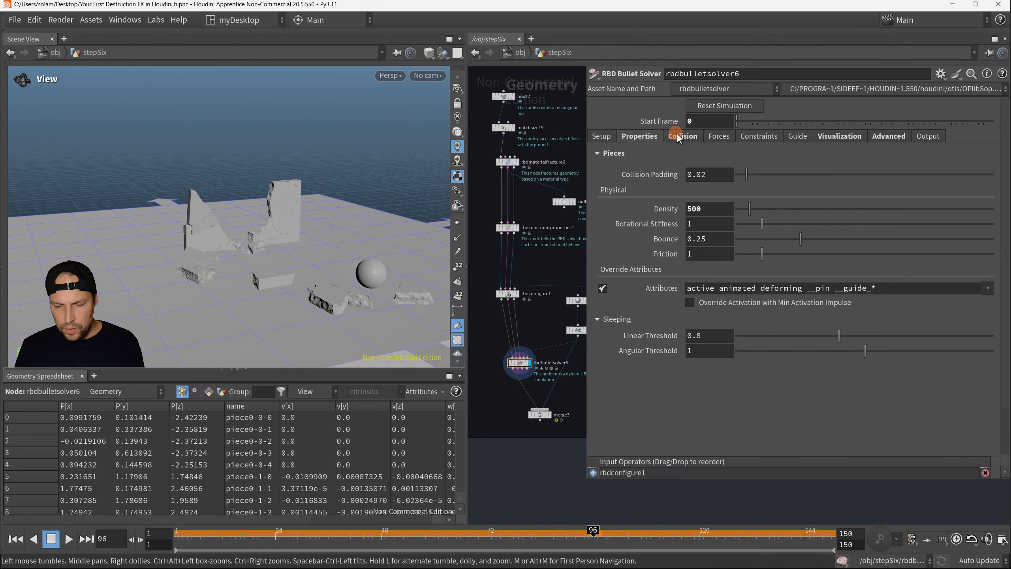
click(700, 137)
click(605, 136)
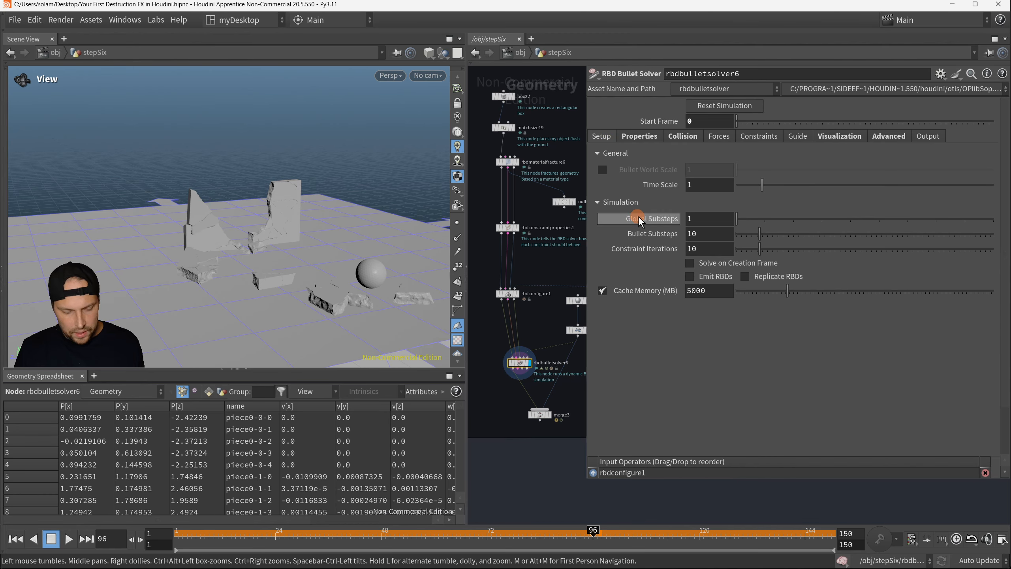
click(644, 212)
key(F8)
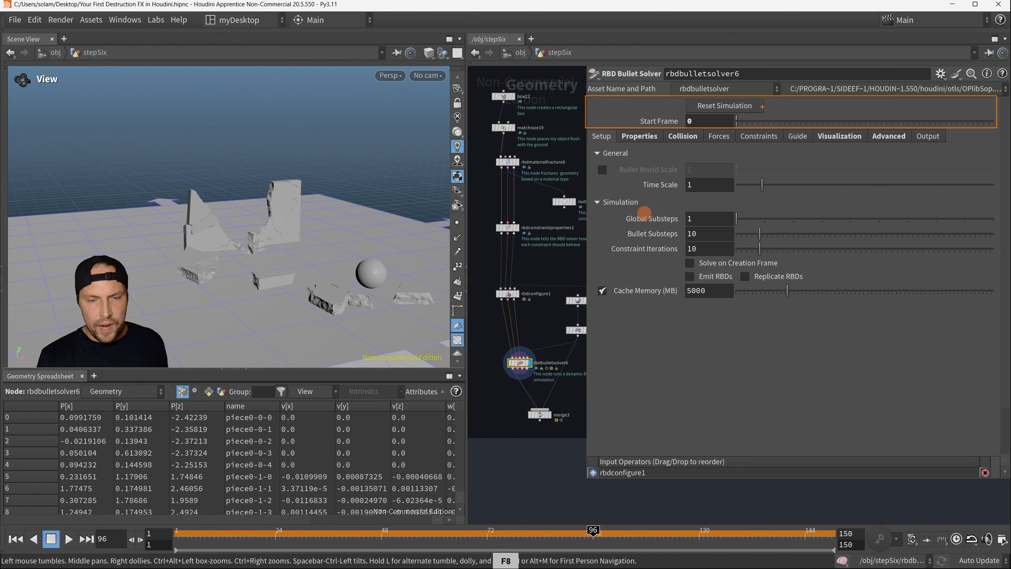
mouse_move(788, 109)
mouse_down()
mouse_move(841, 119)
mouse_move(777, 106)
mouse_move(806, 115)
mouse_up()
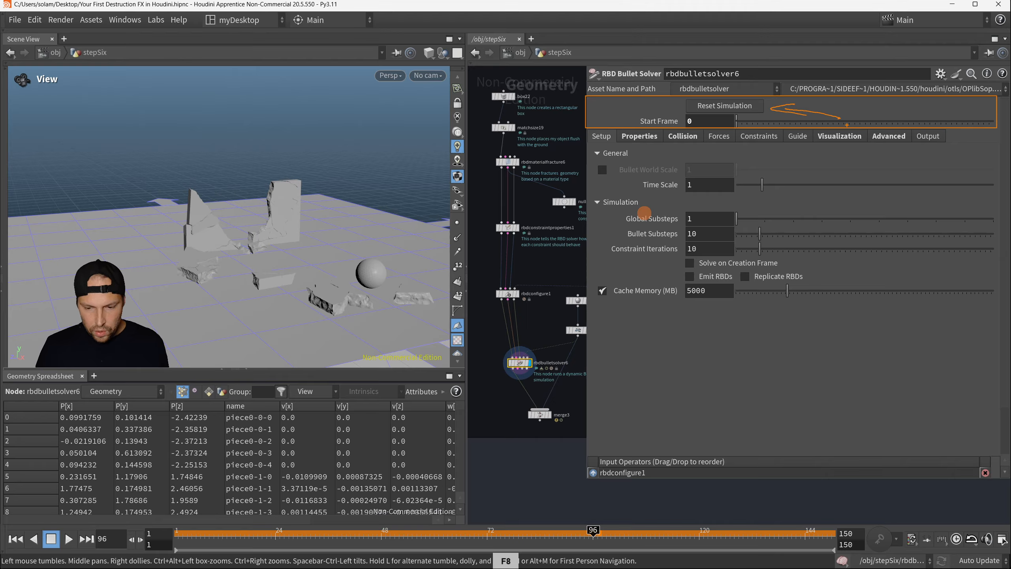
right_click(846, 125)
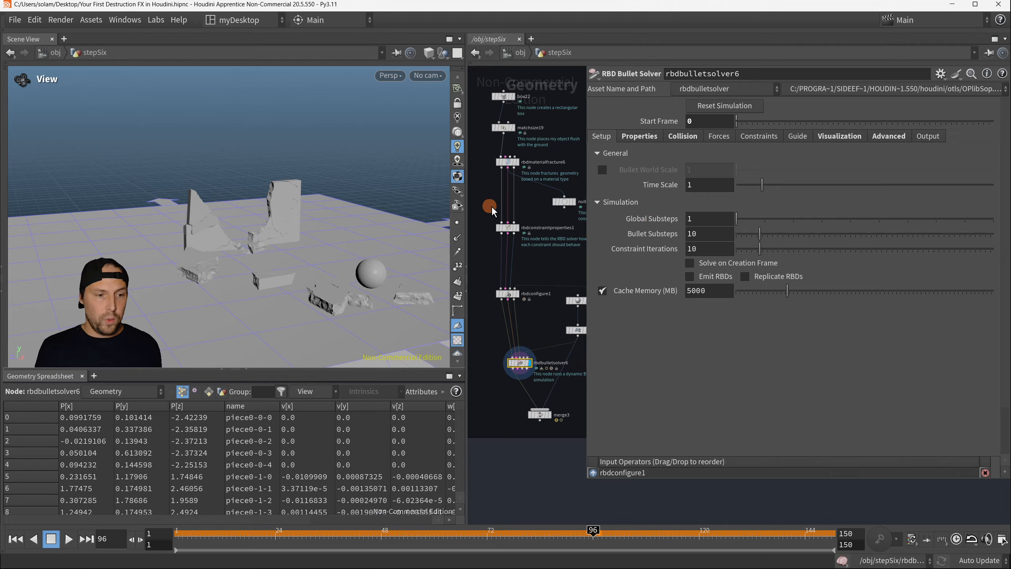
Return to the first frame and reset rbdbulletsolver6's simulation to clear its caches.
click(22, 542)
drag(243, 264, 261, 248)
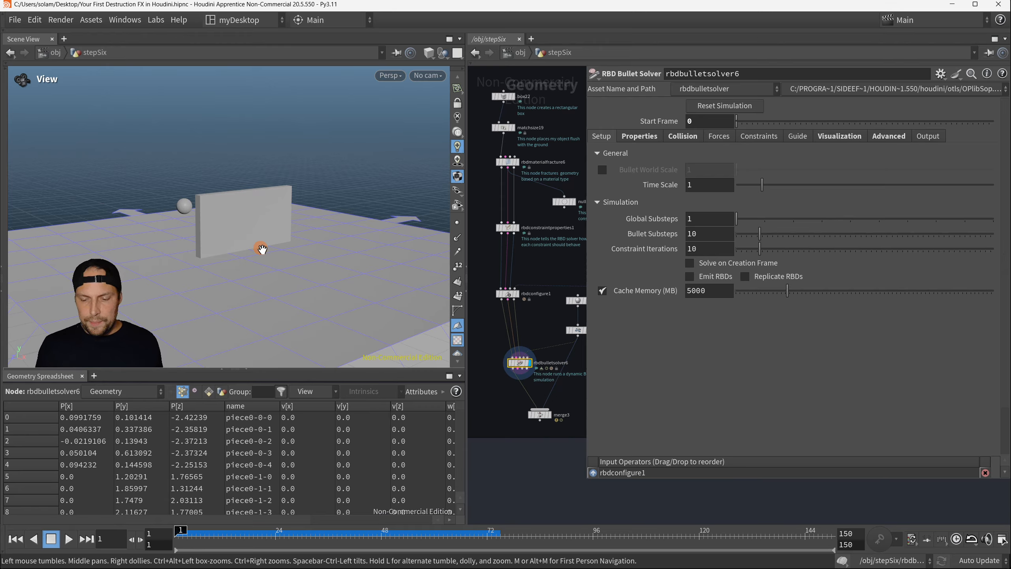
click(743, 105)
click(741, 118)
click(741, 105)
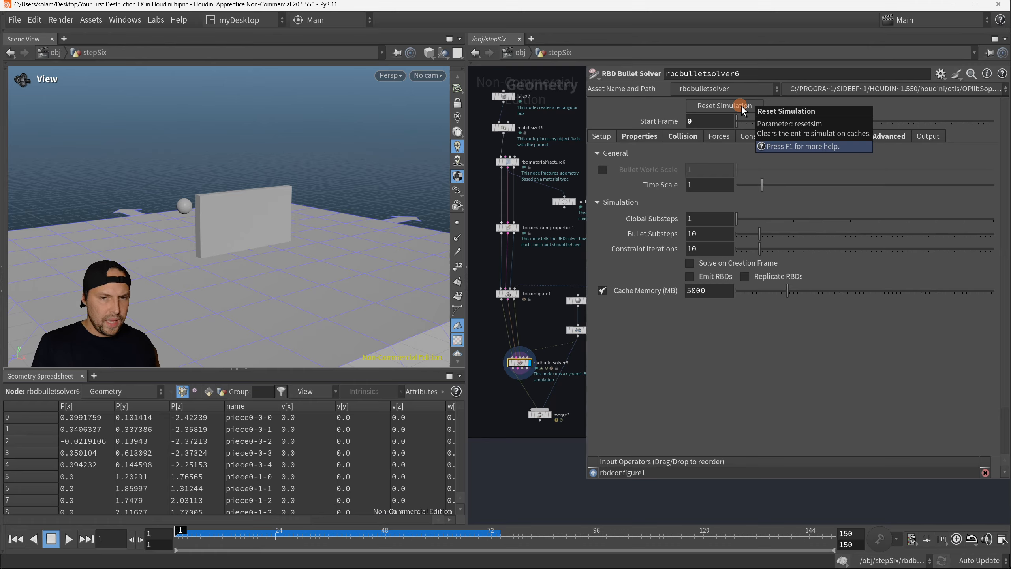
click(741, 105)
Hide the solver parameters, leave stepSix, enter the stepSeven caching network and hide the network menu bar.
key(p)
key(u)
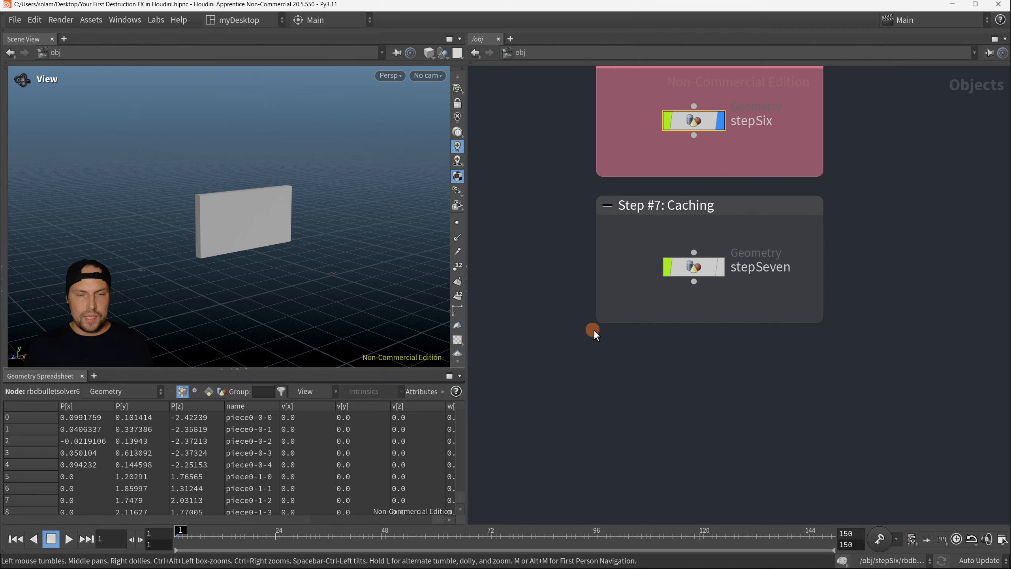
double_click(693, 266)
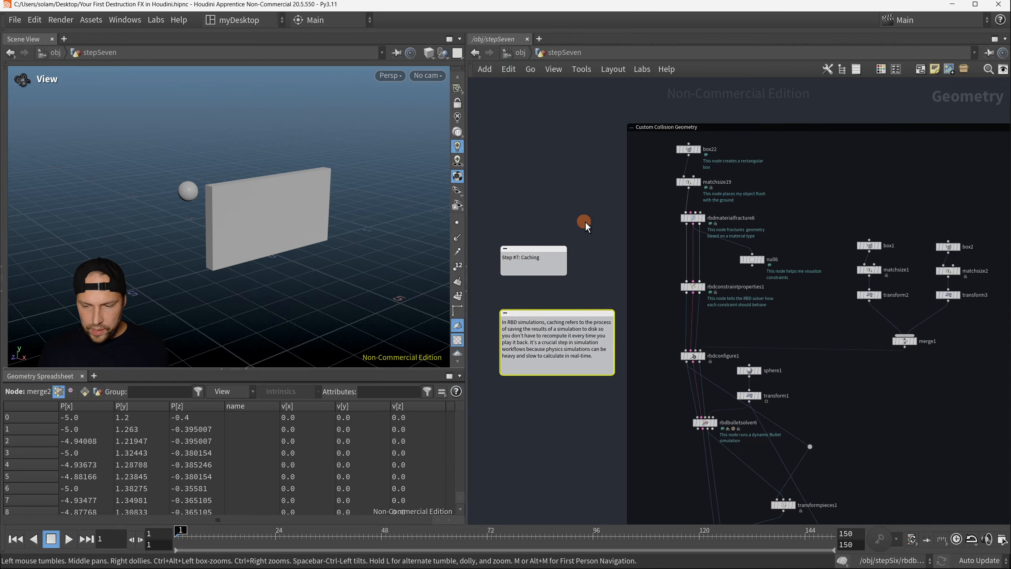
click(469, 69)
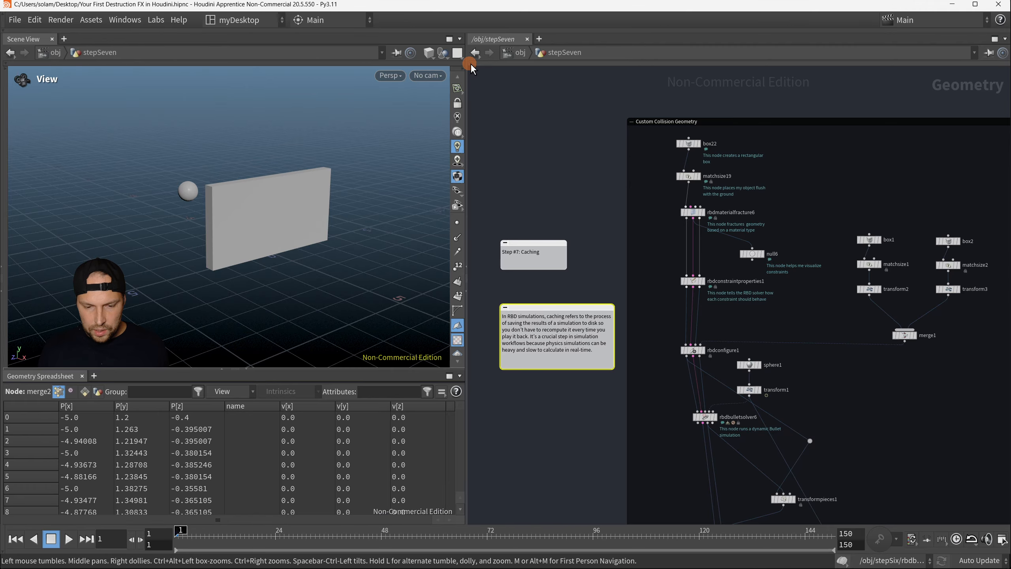